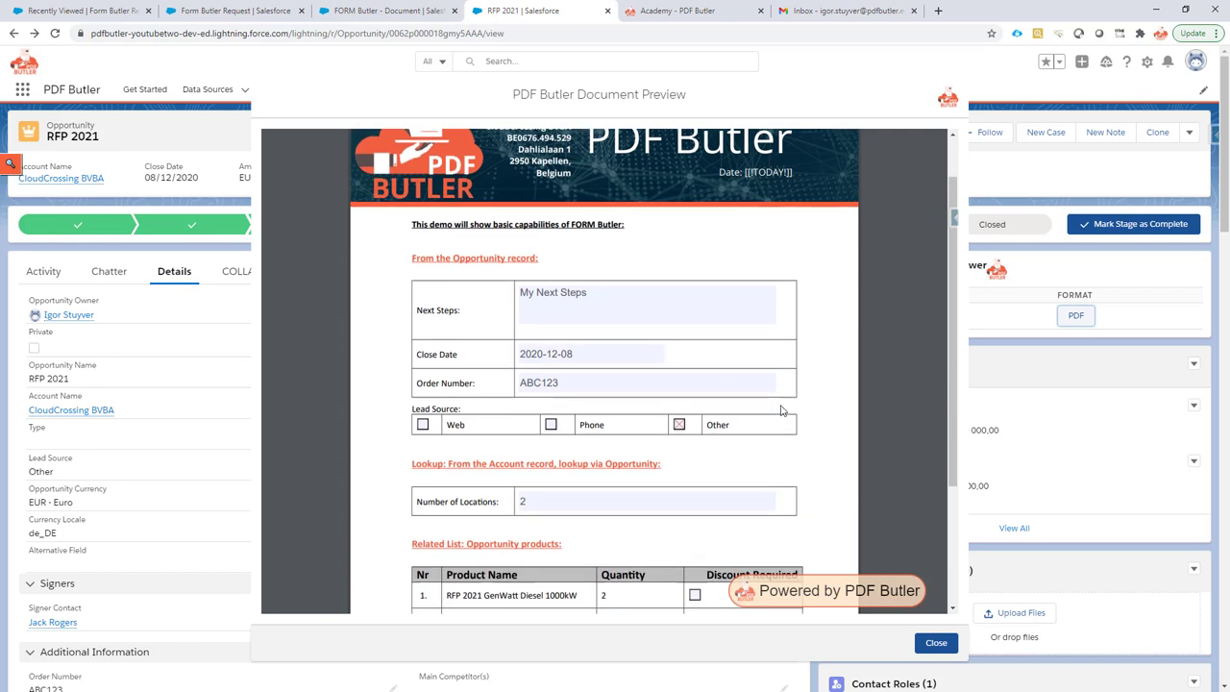
pyautogui.scroll(-2, 624, 323)
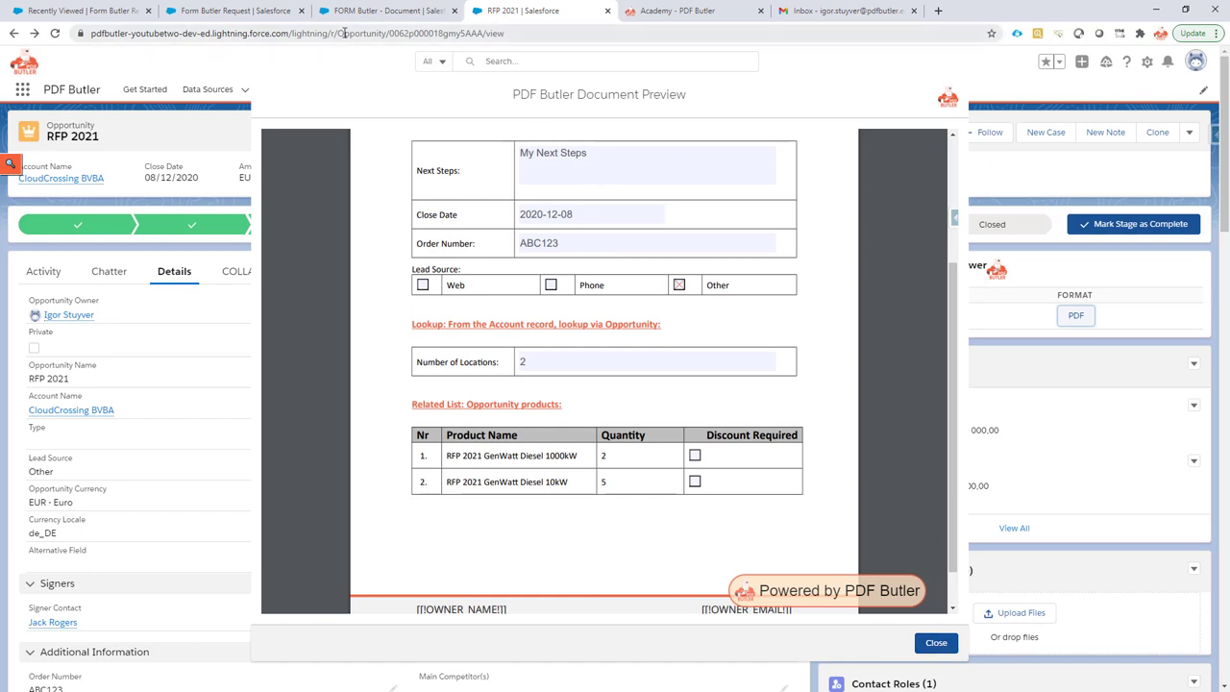
# Scroll through the RFP 2021 document preview, then switch to the FORM Butler - Document doc config.
pyautogui.click(390, 12)
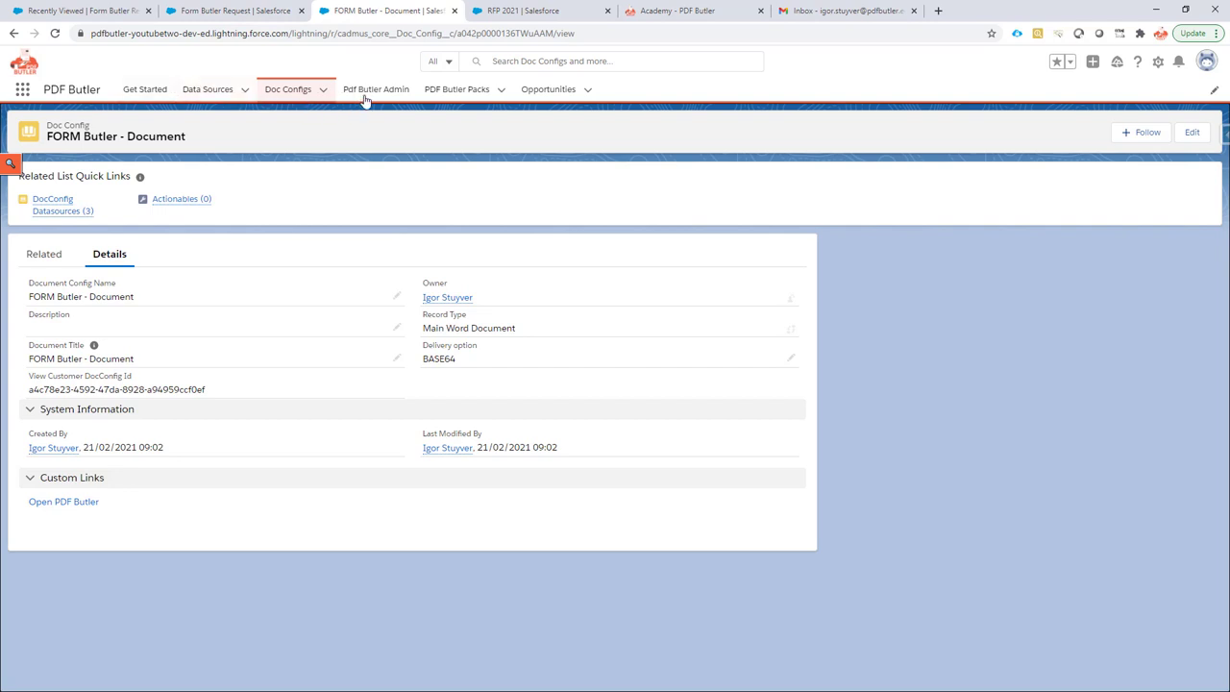
# Create and save a new pack 'FORM Butler - Send Form' led by the FORM Butler - Document config.
pyautogui.click(502, 90)
pyautogui.click(501, 114)
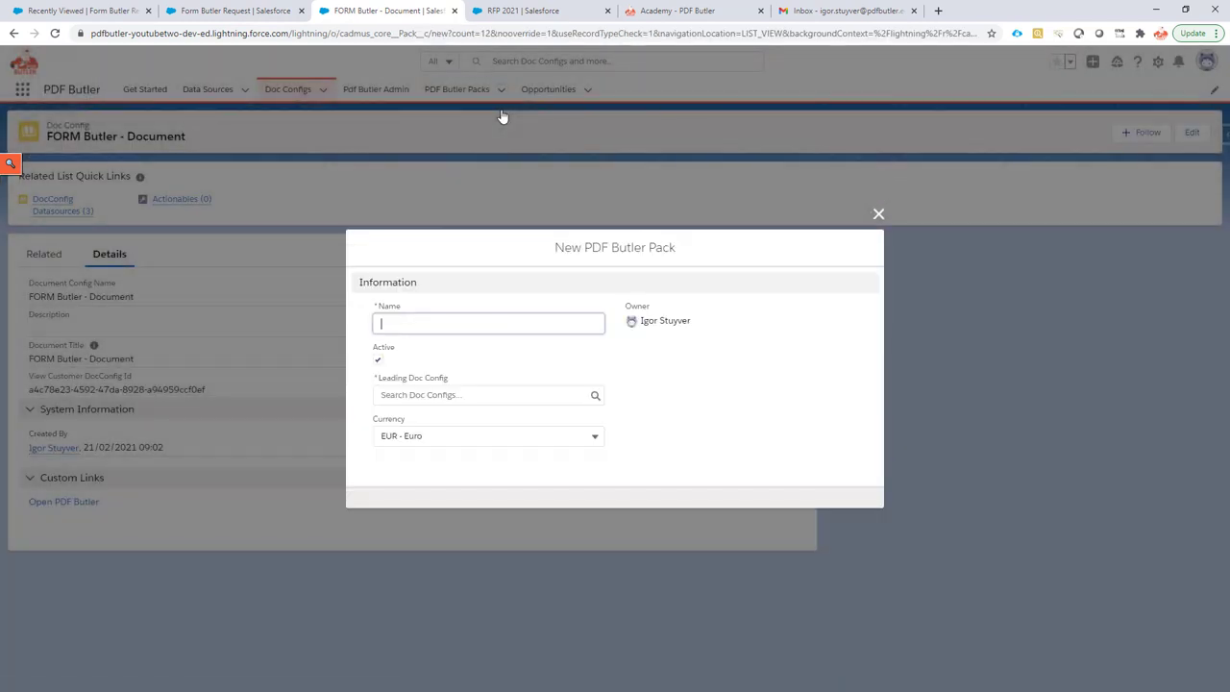
pyautogui.write('FORM Butler')
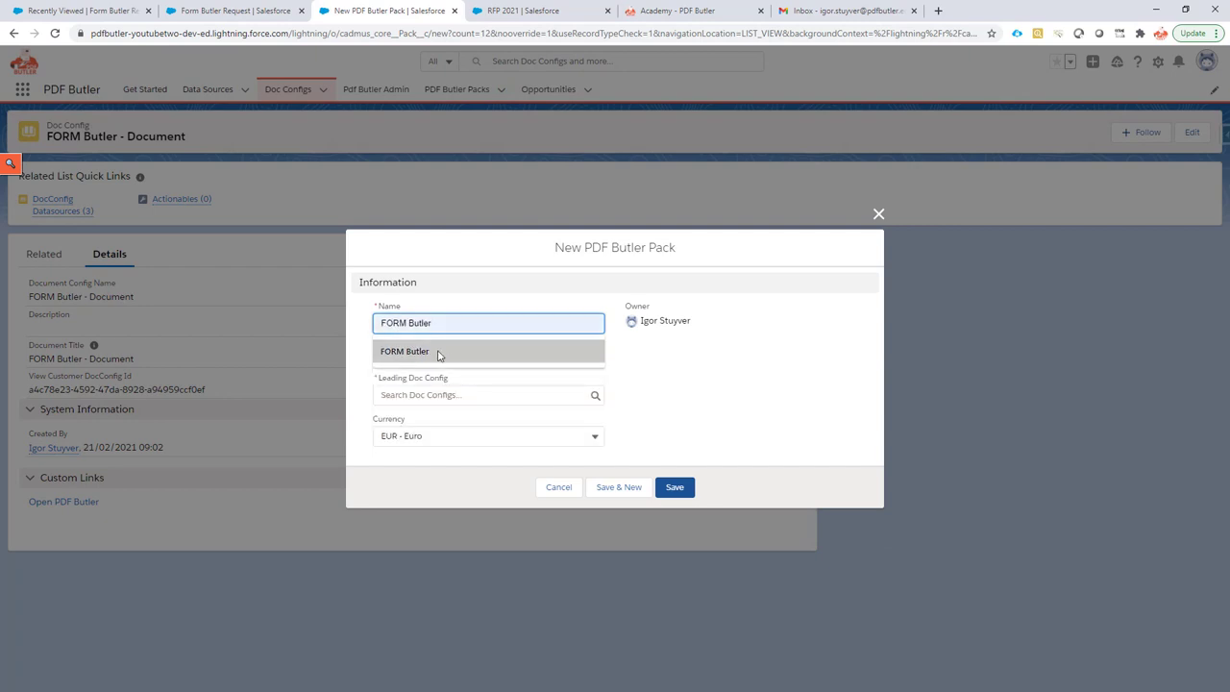
pyautogui.click(440, 351)
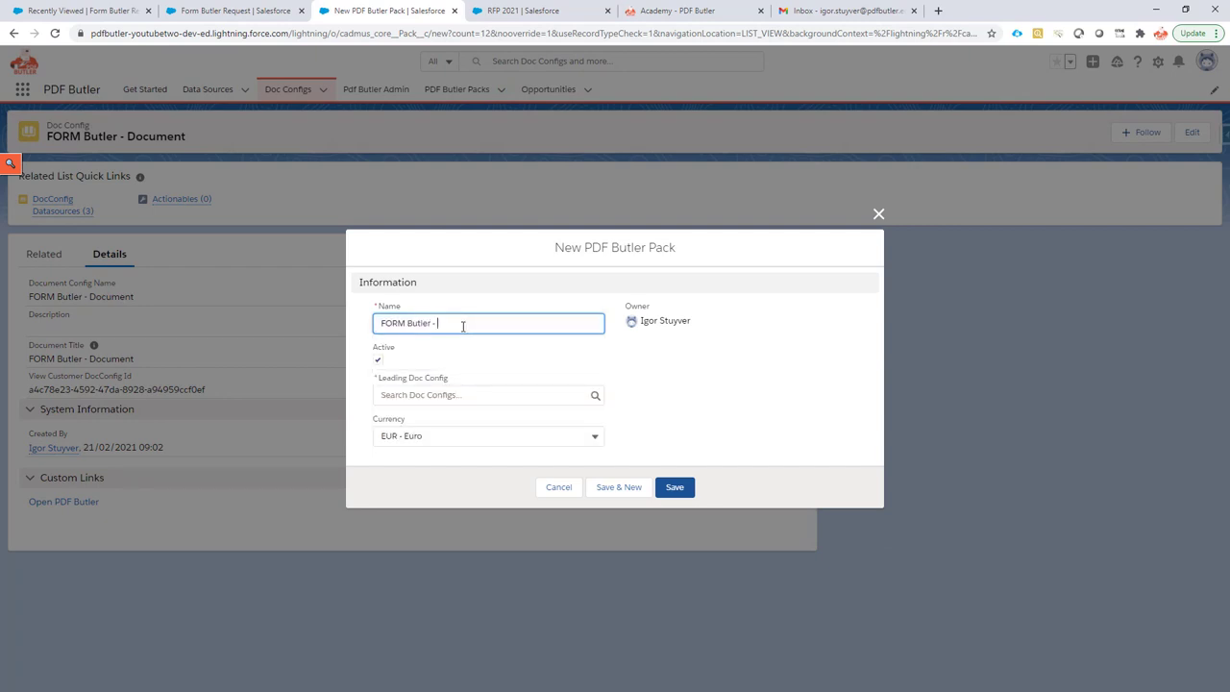
pyautogui.write('- Send Form')
pyautogui.click(445, 392)
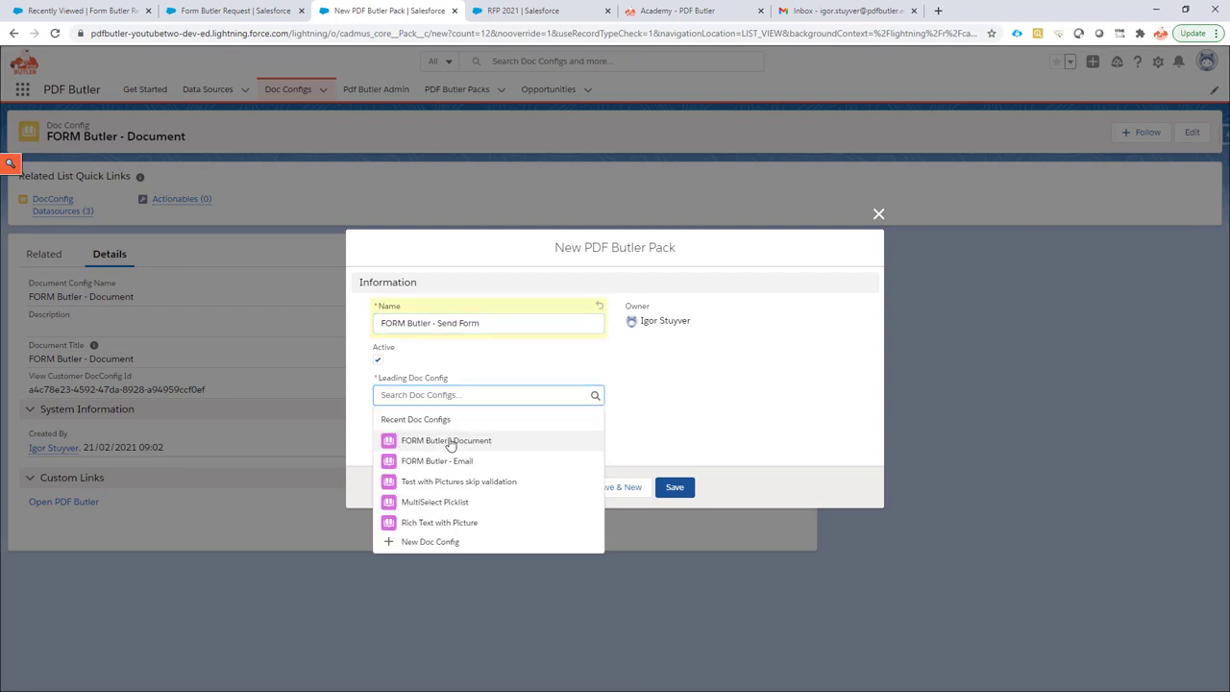
pyautogui.click(449, 443)
pyautogui.click(675, 488)
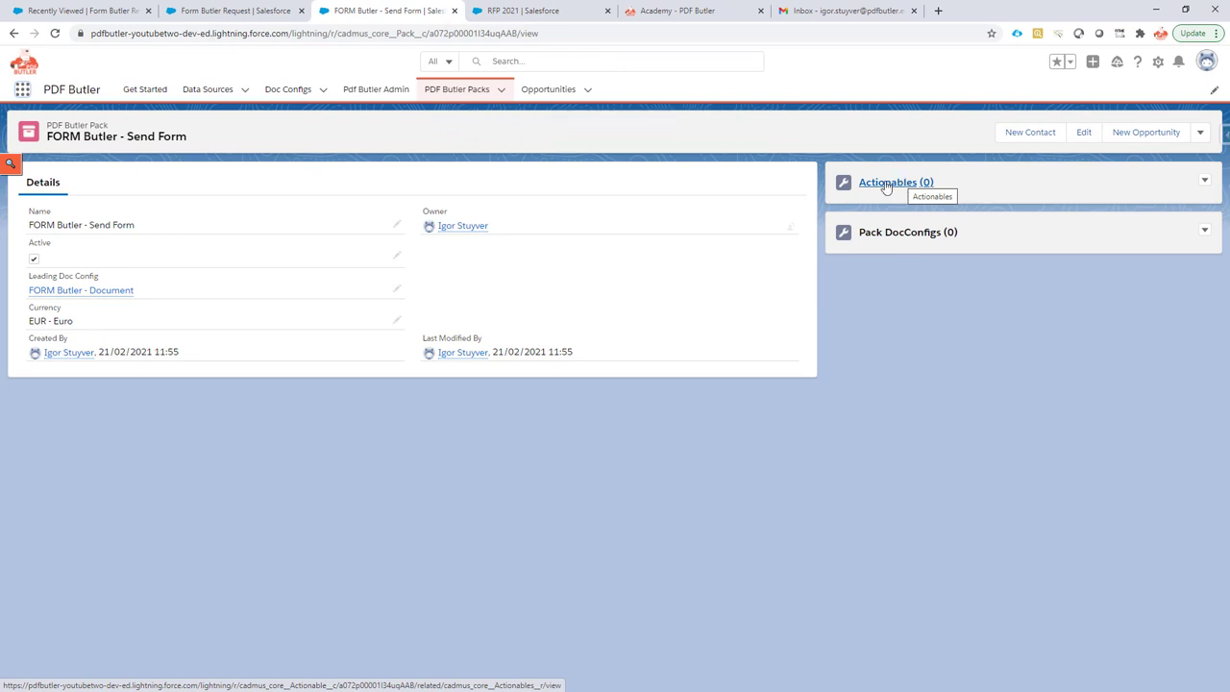
# Start a new actionable on the Send Form pack using the FORM Butler record type.
pyautogui.click(1204, 181)
pyautogui.click(1161, 205)
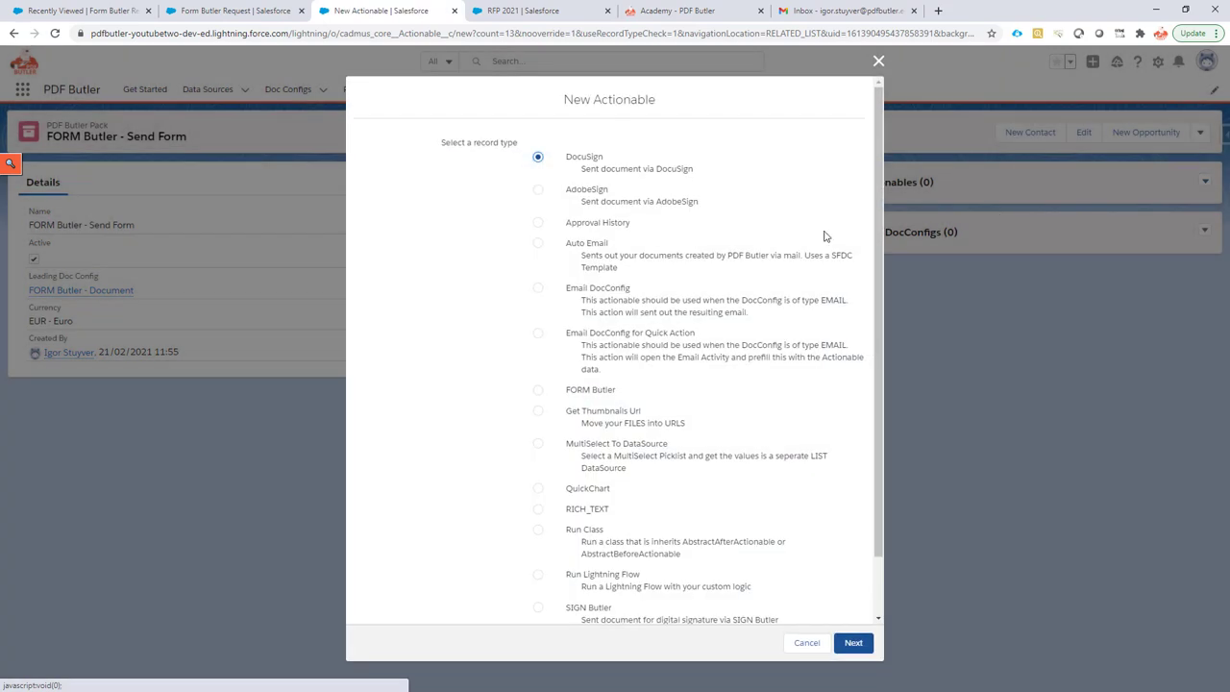
pyautogui.click(578, 392)
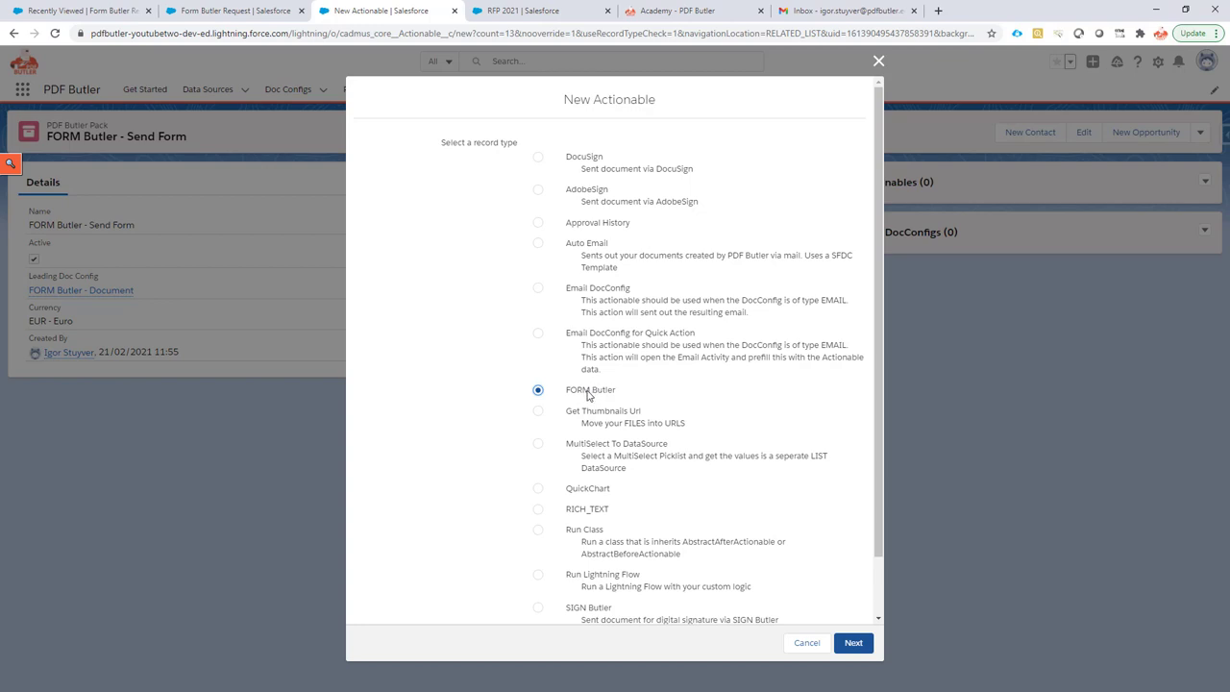
pyautogui.click(853, 642)
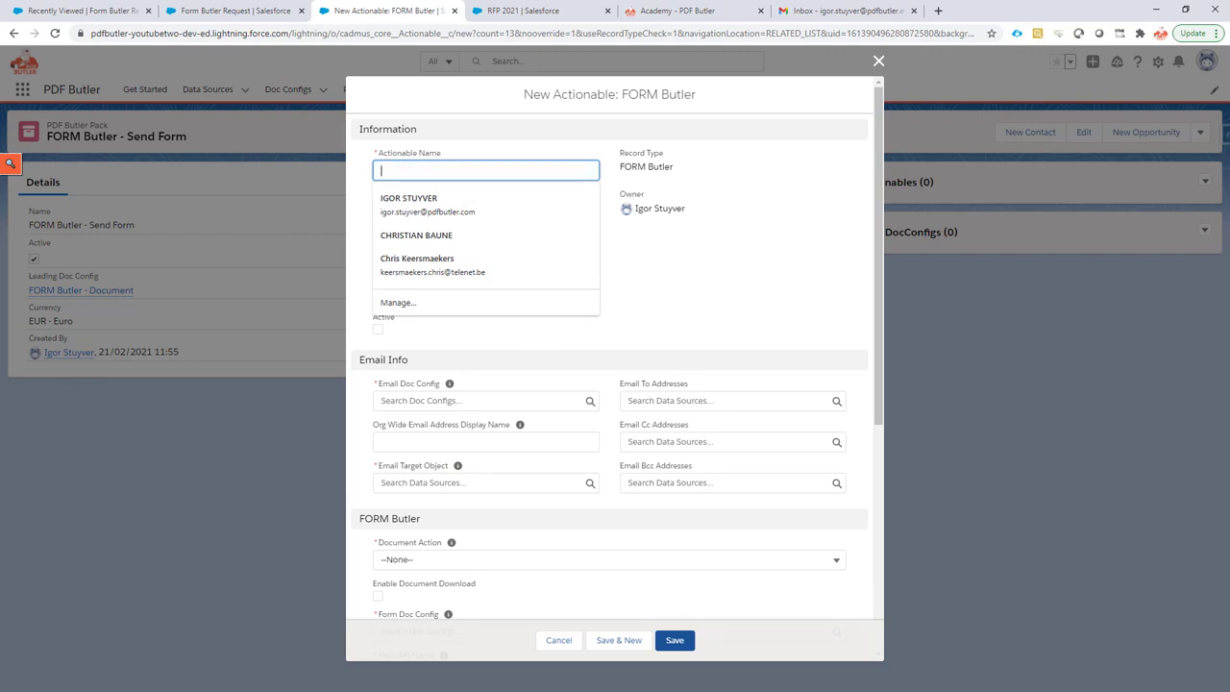
# Enter name 'Form Butler Academy' and pasted class cadmus_form.Actionable_FormButler, and tick Active.
pyautogui.click(410, 171)
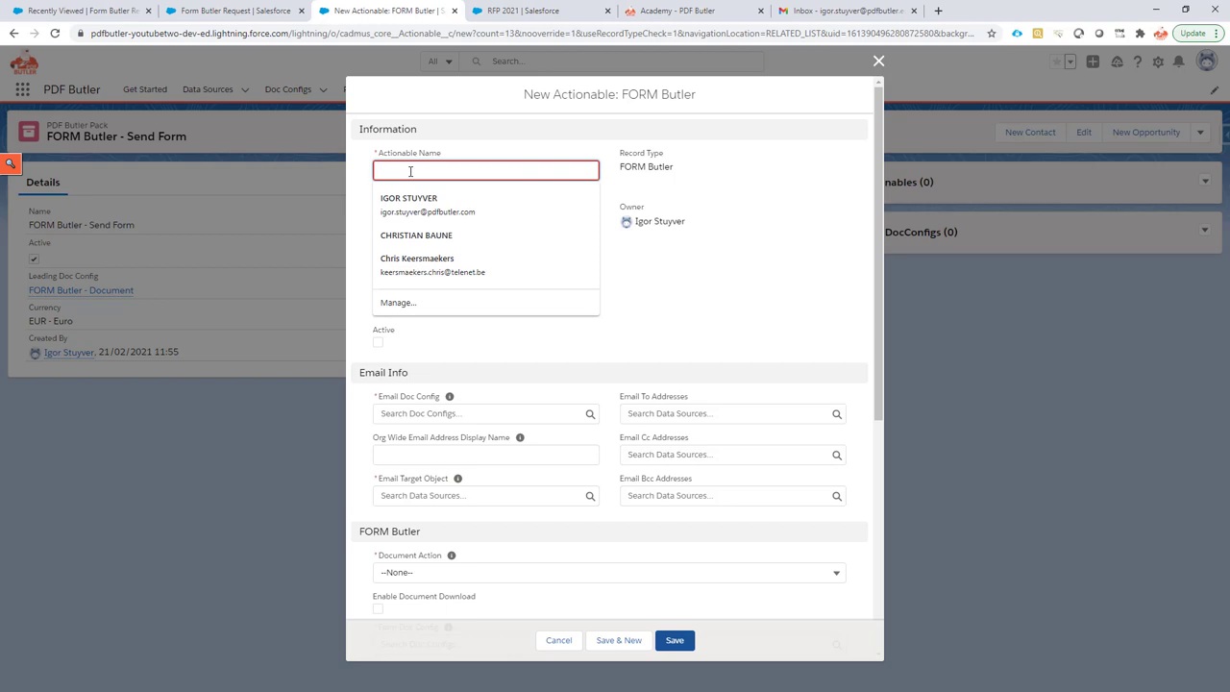
pyautogui.write('Form')
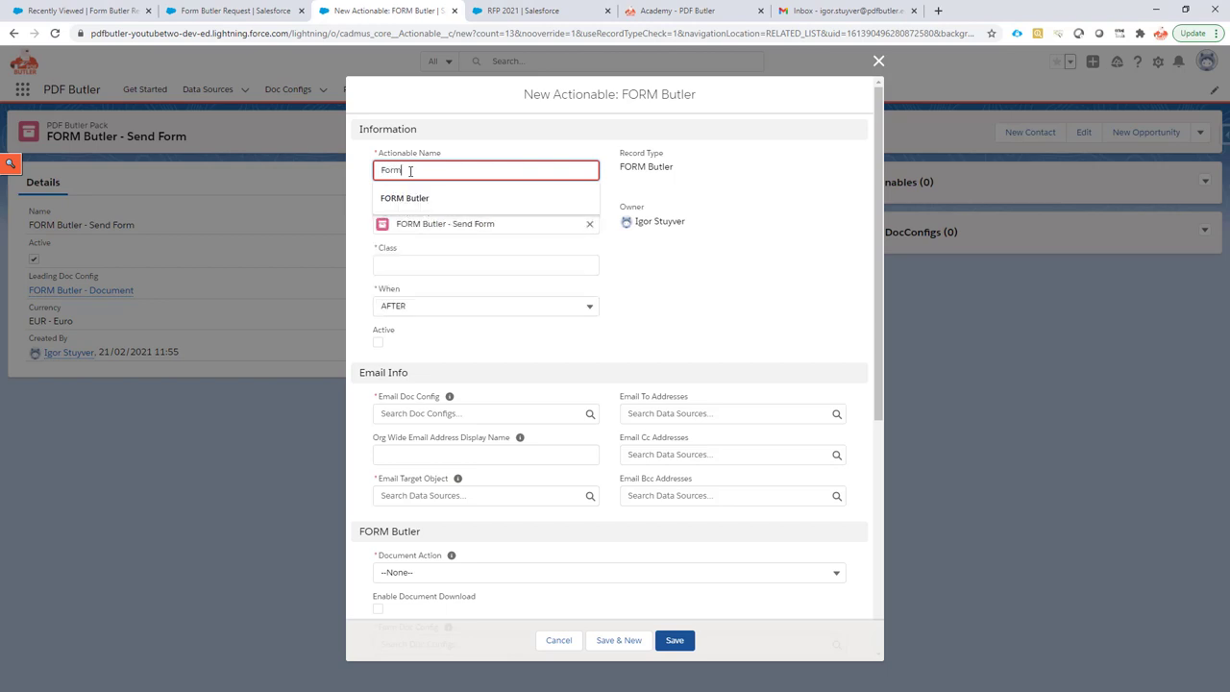
pyautogui.write(' Butler A')
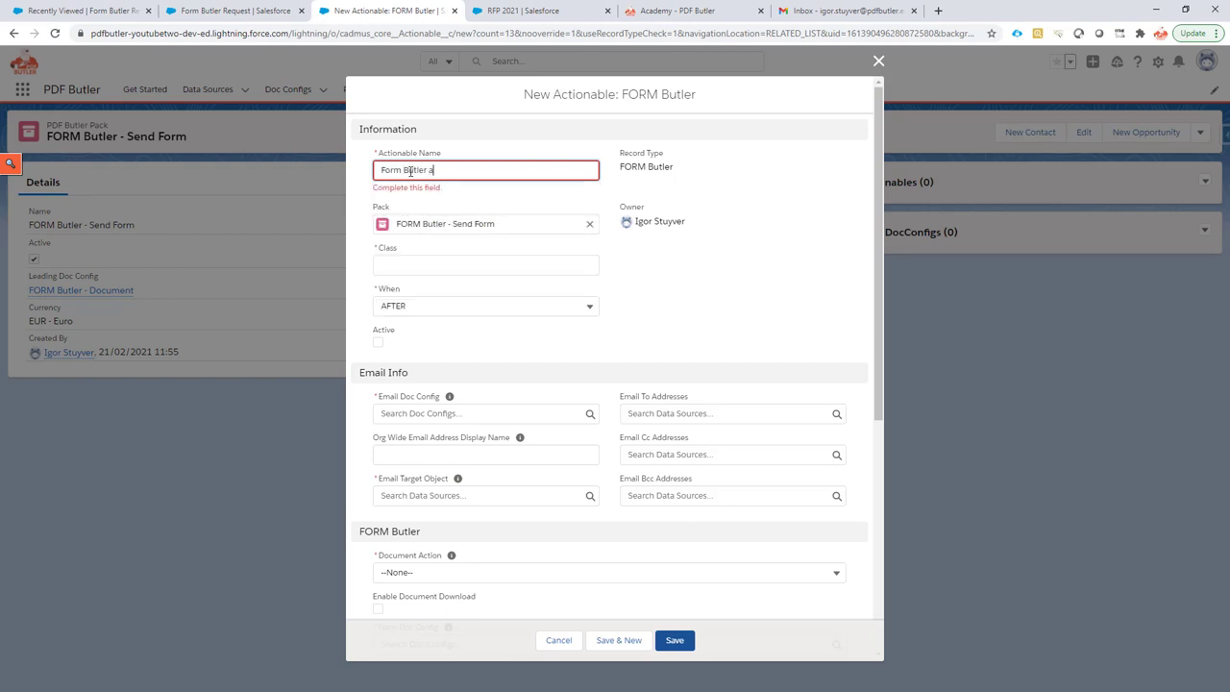
pyautogui.write('cademy')
pyautogui.click(397, 261)
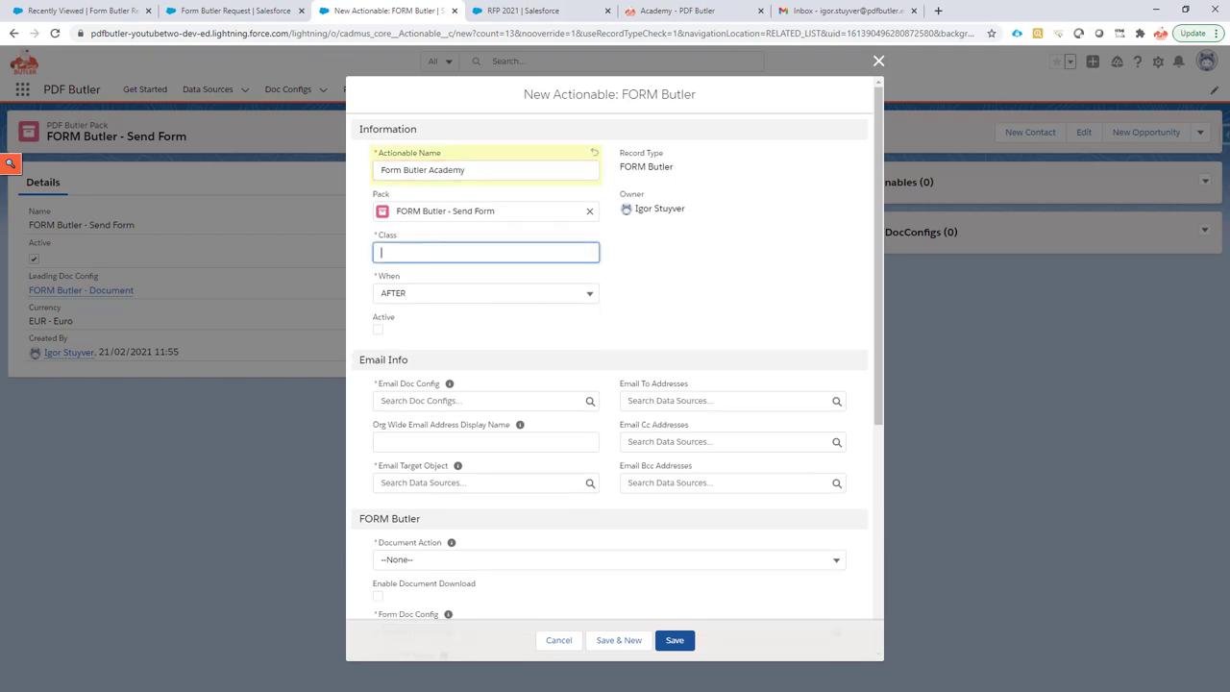
pyautogui.hotkey('alt', 'Tab')
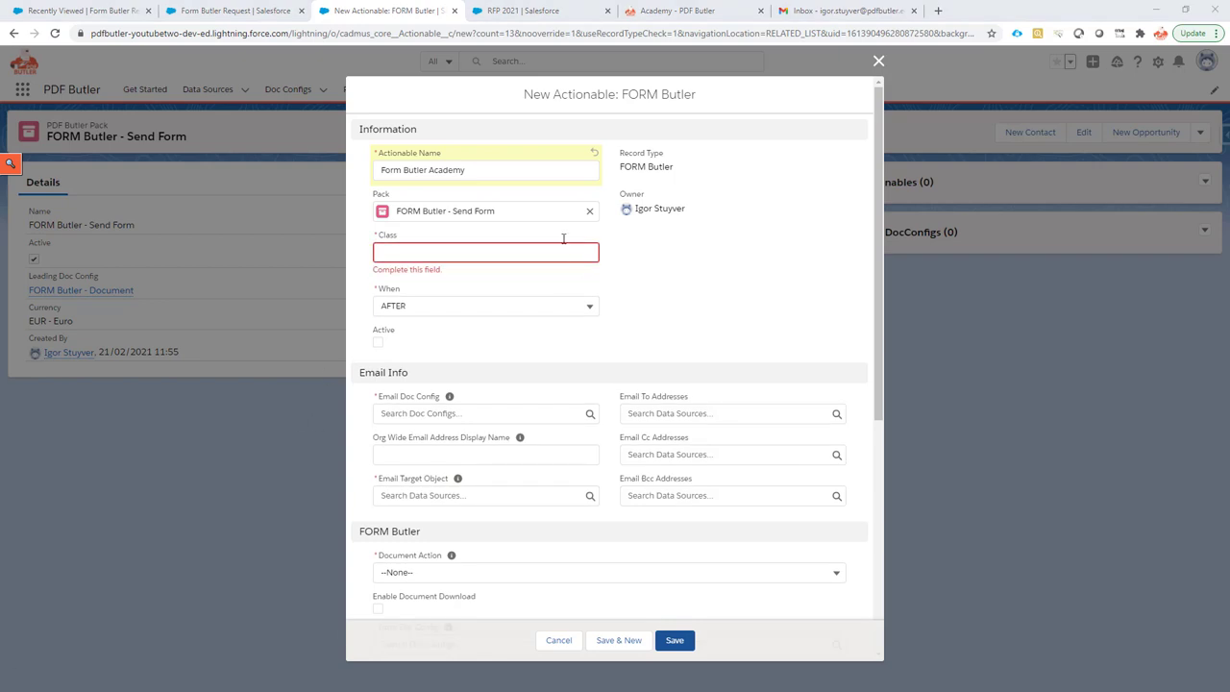
pyautogui.click(425, 251)
pyautogui.write('cadmus_form.Actionable_FormButler')
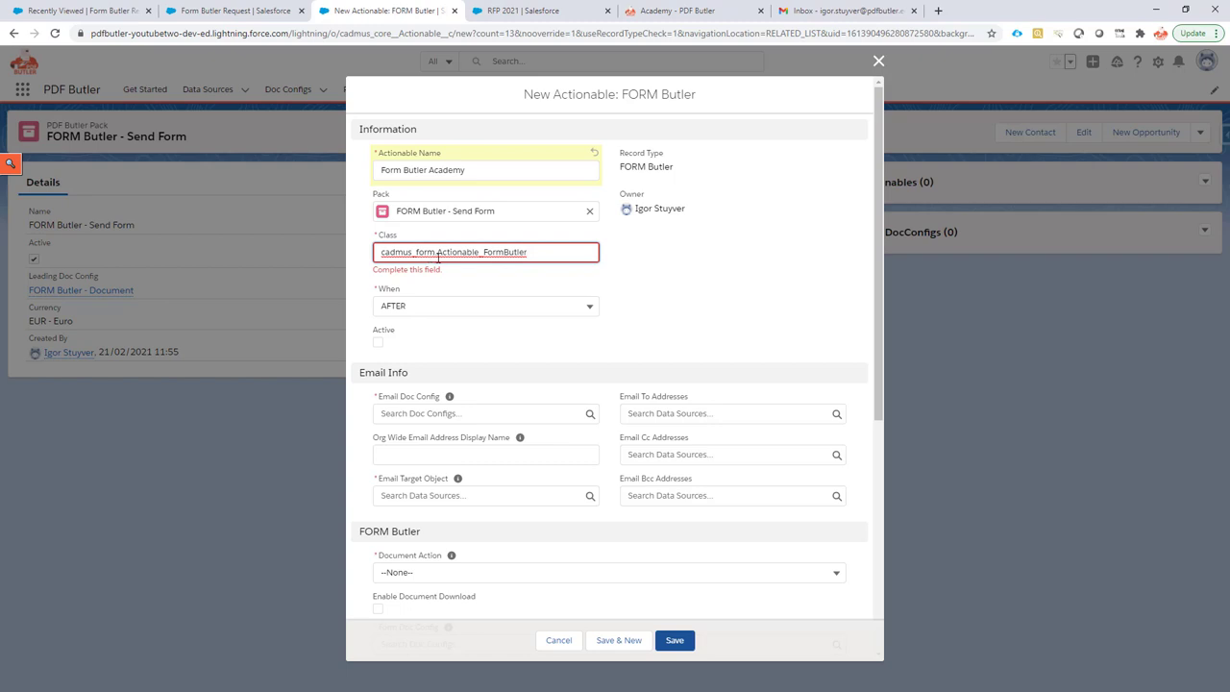
pyautogui.click(426, 306)
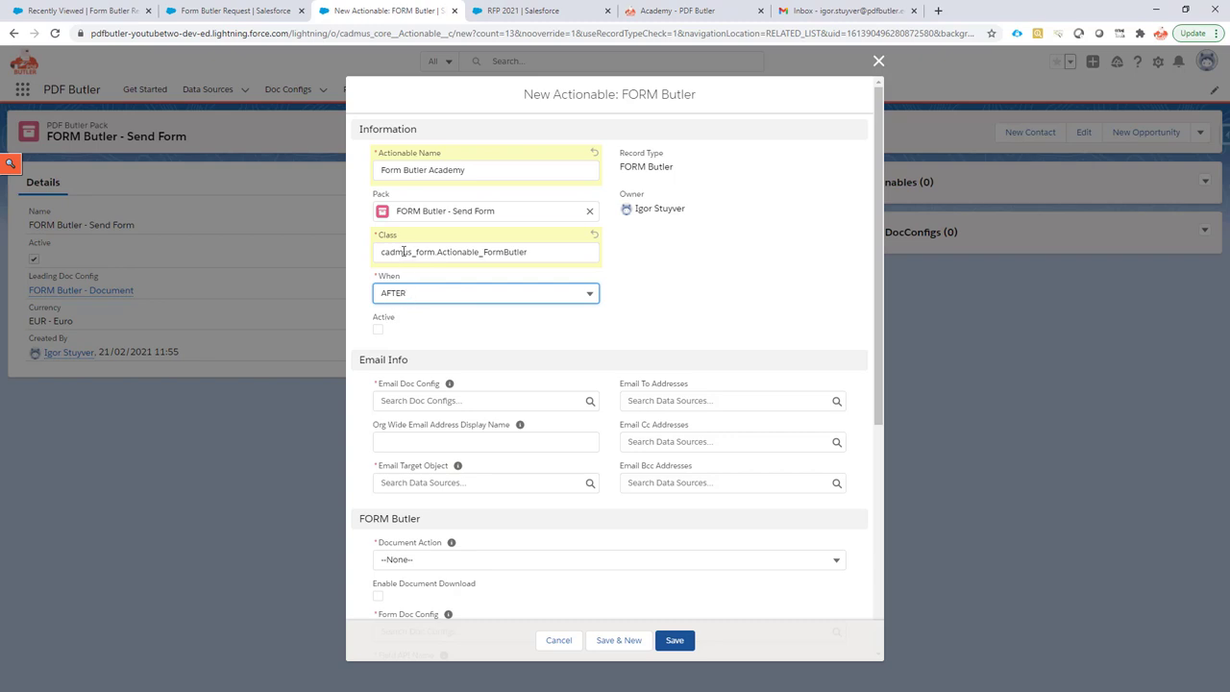
pyautogui.click(378, 329)
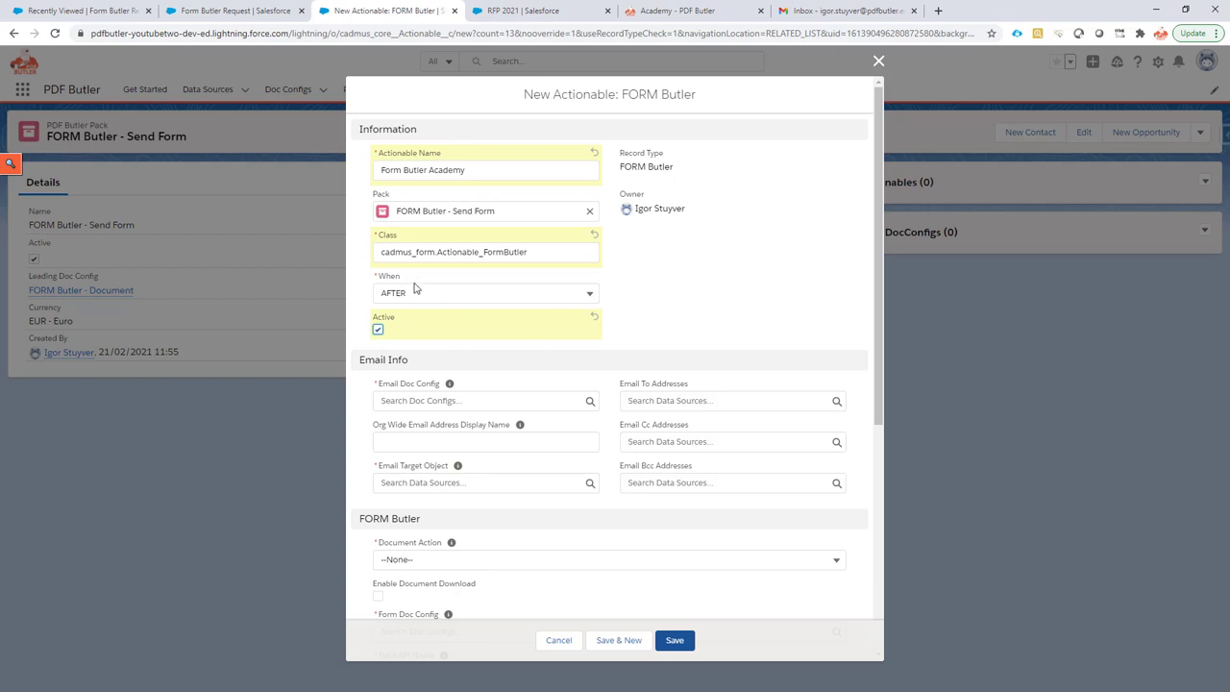
# Choose FORM Butler - Email as the actionable's Email Doc Config.
pyautogui.scroll(-1, 416, 289)
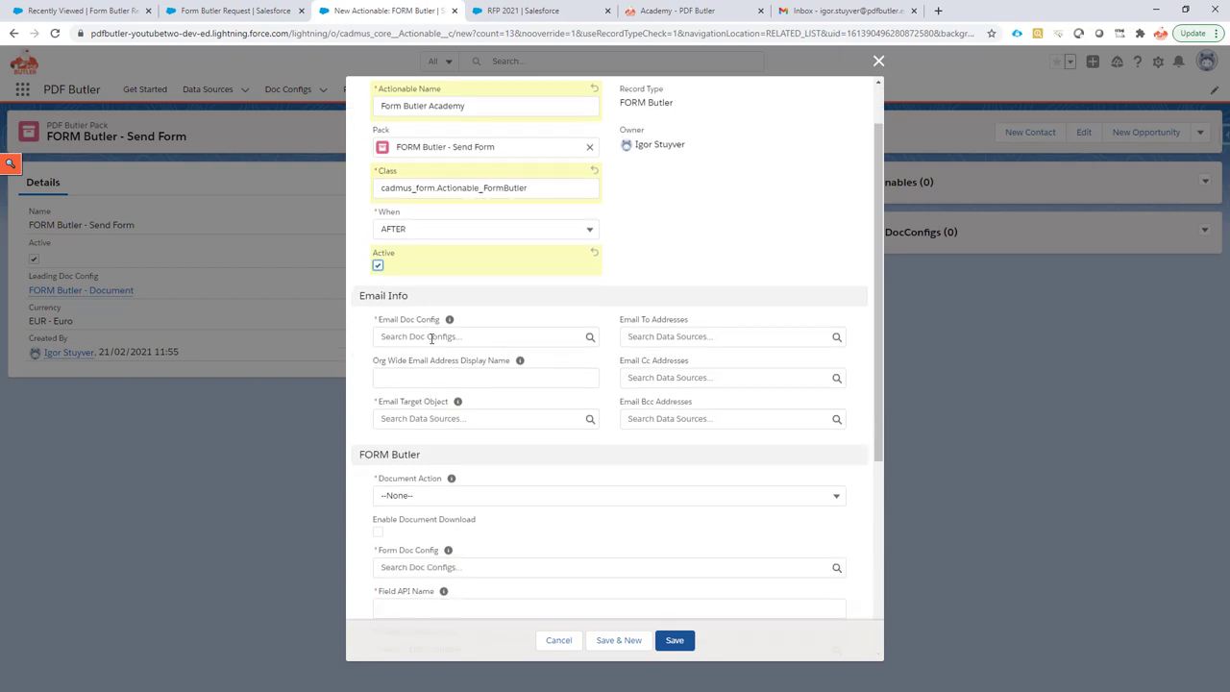
pyautogui.click(449, 338)
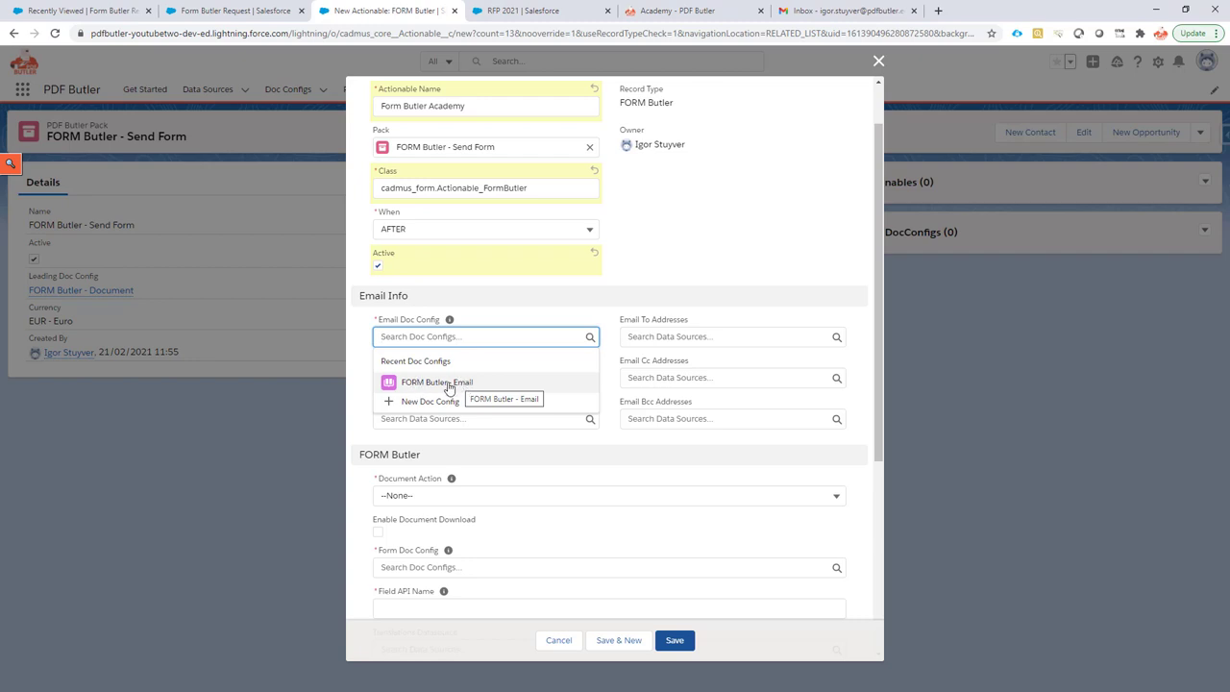
pyautogui.click(462, 385)
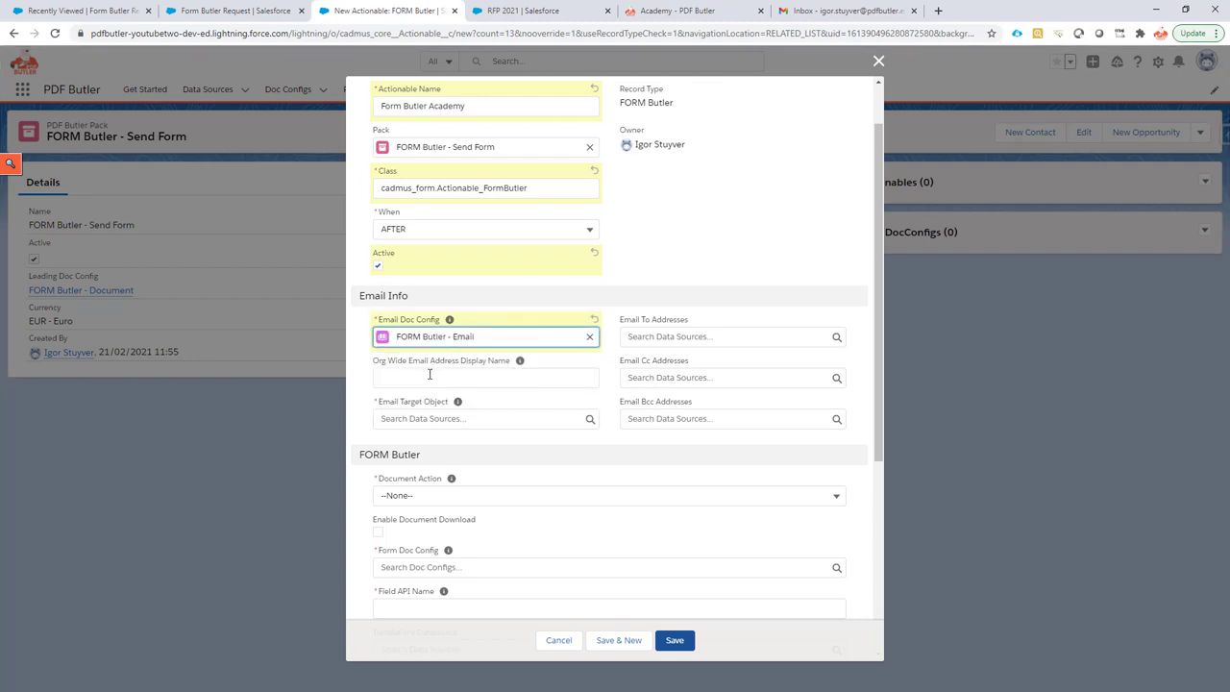
# Open the Email Target Object list, then switch to the RFP 2021 opportunity's preview.
pyautogui.scroll(-2, 430, 374)
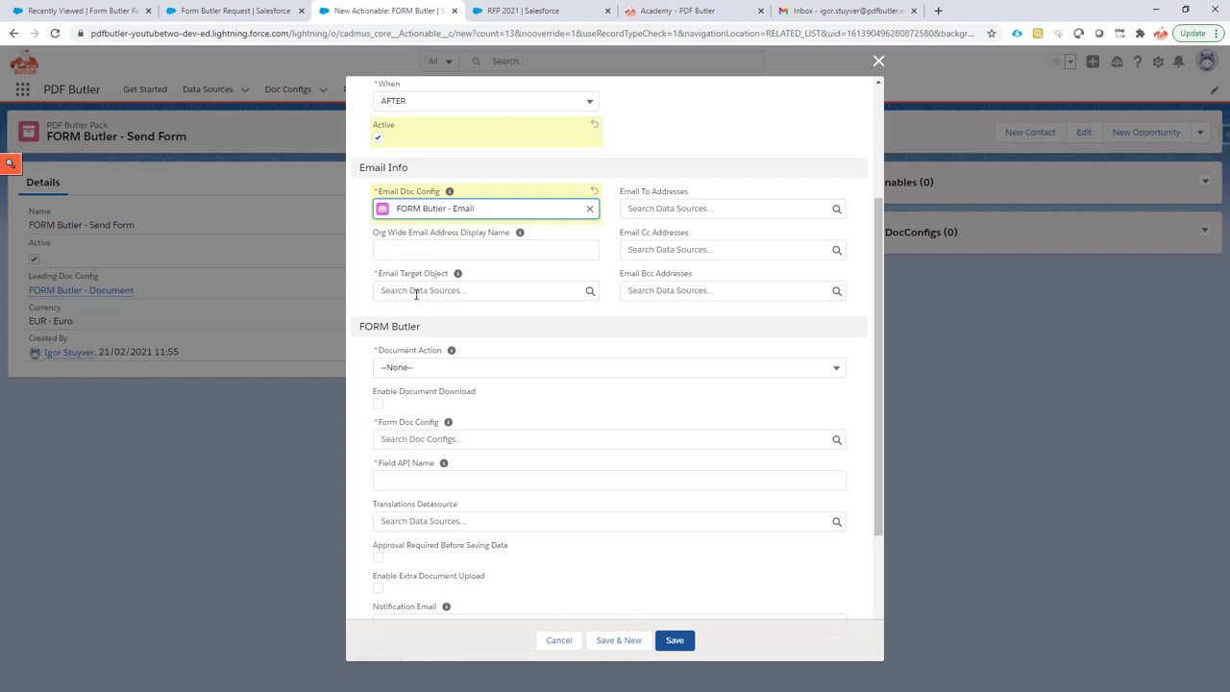
pyautogui.click(423, 290)
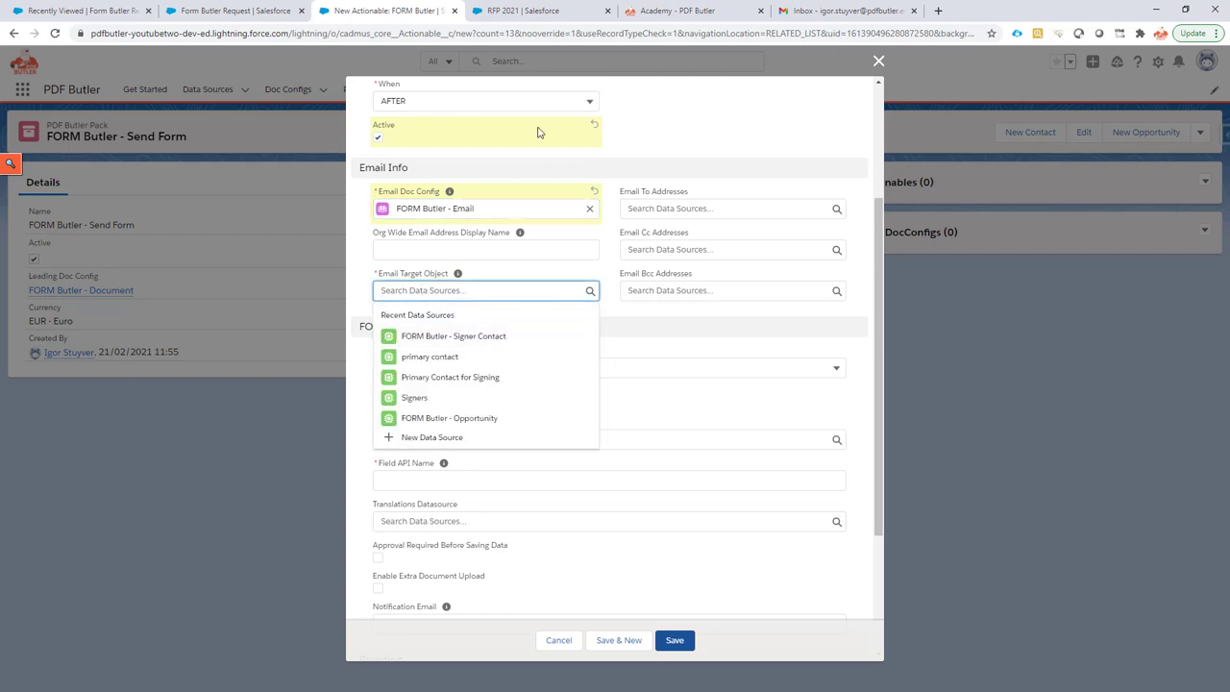
pyautogui.click(546, 13)
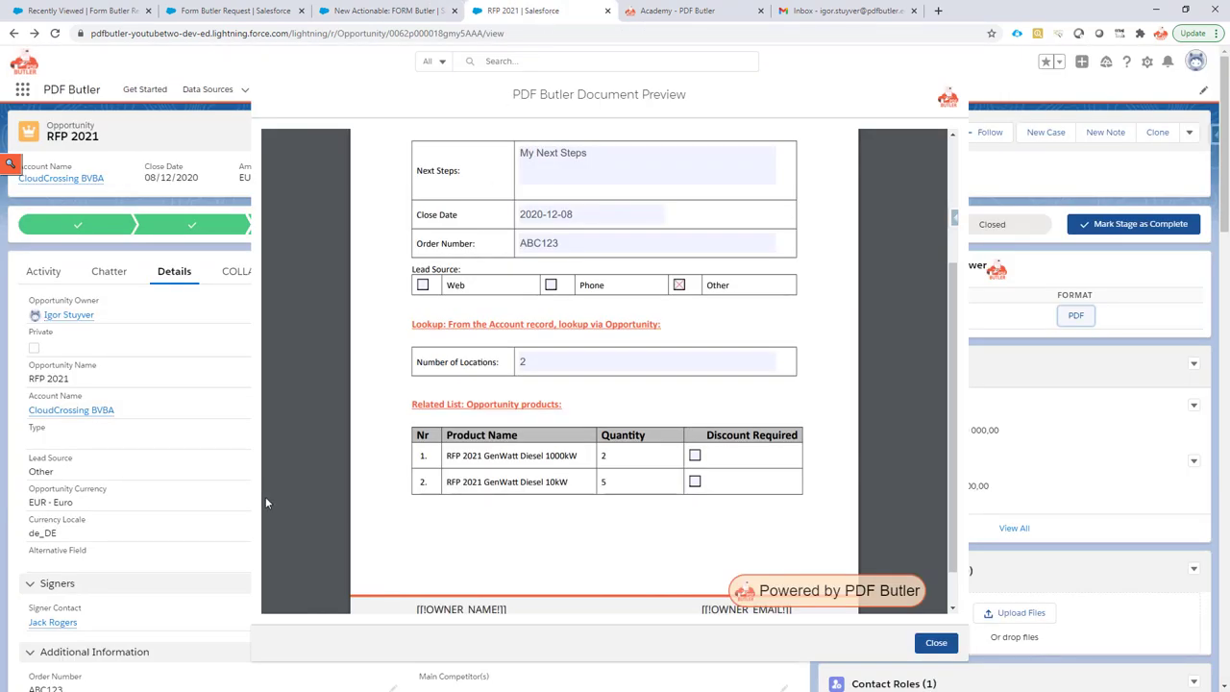
# Close the RFP 2021 preview and return to the unsaved New Actionable form.
pyautogui.click(928, 649)
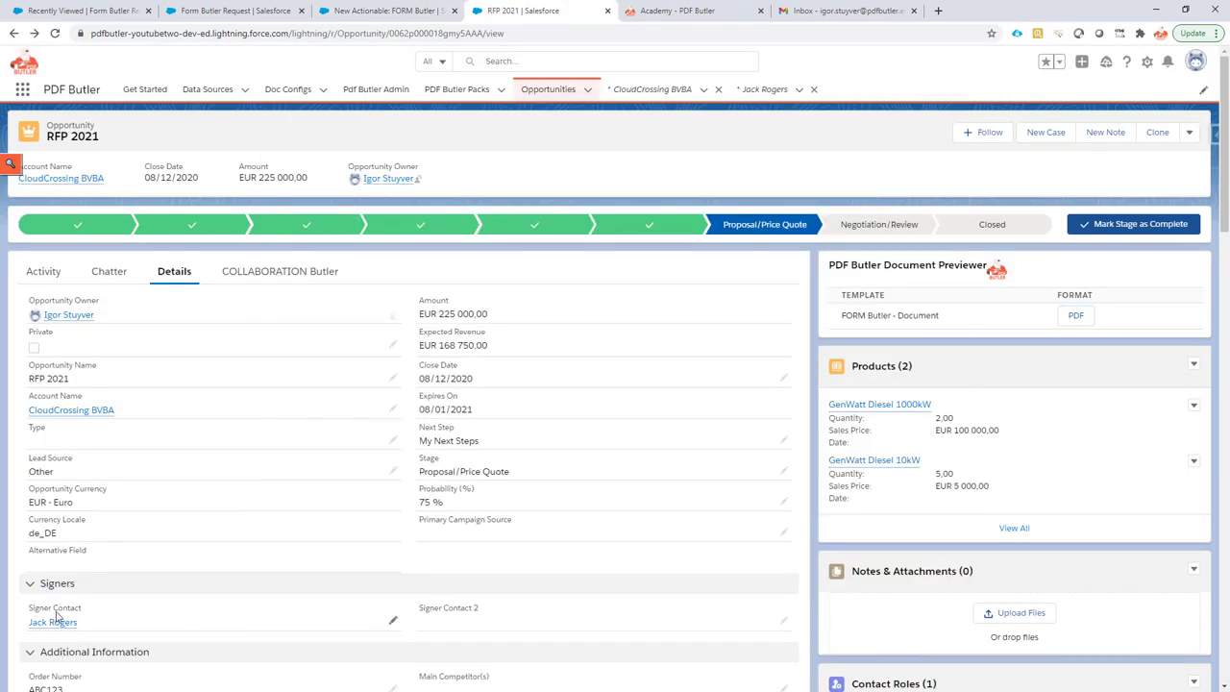
pyautogui.moveTo(53, 627)
pyautogui.click(704, 13)
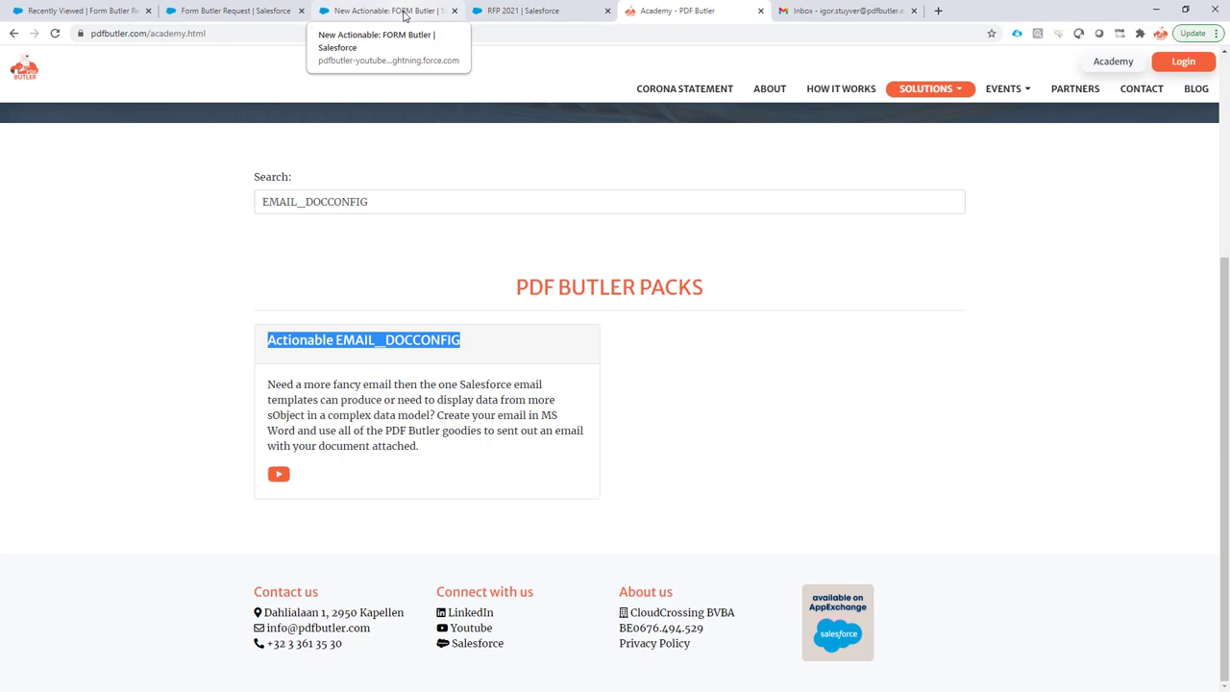
pyautogui.click(382, 19)
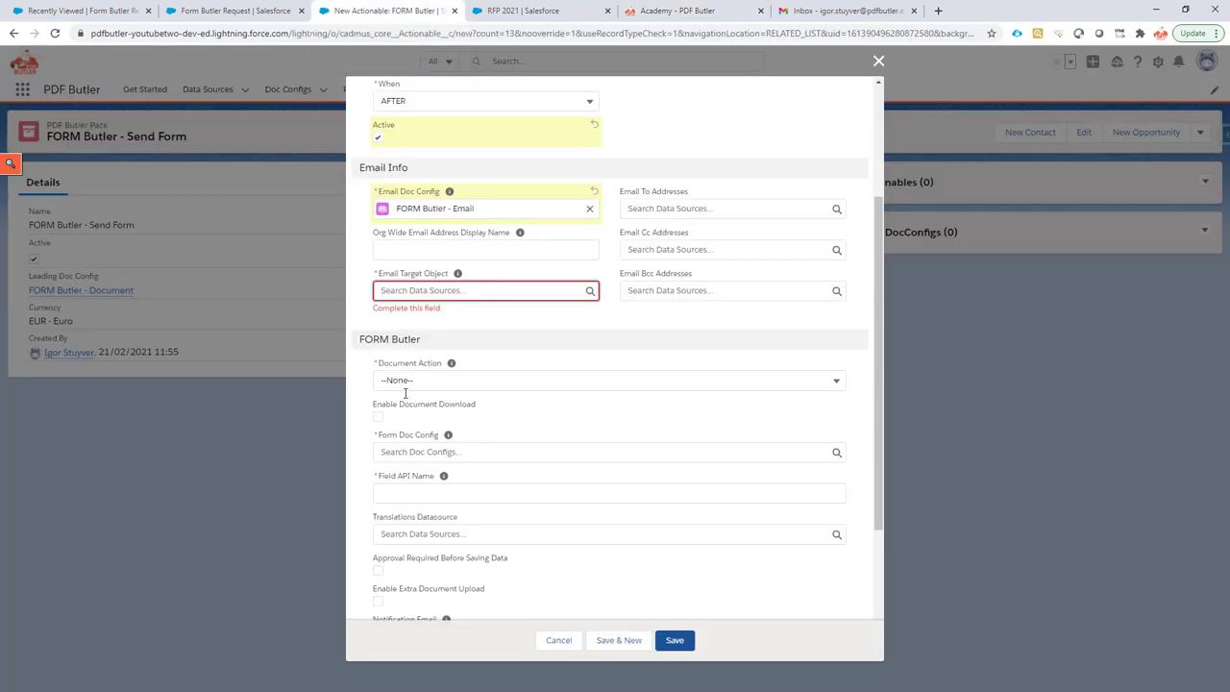
pyautogui.click(415, 290)
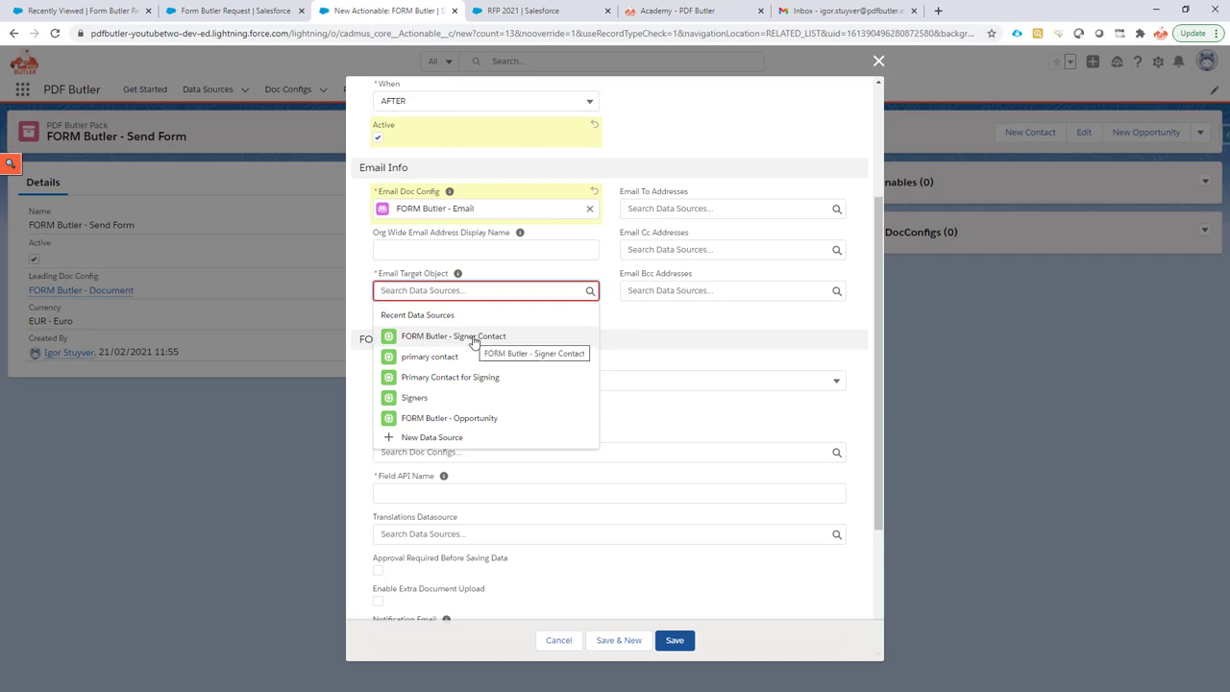
pyautogui.click(473, 338)
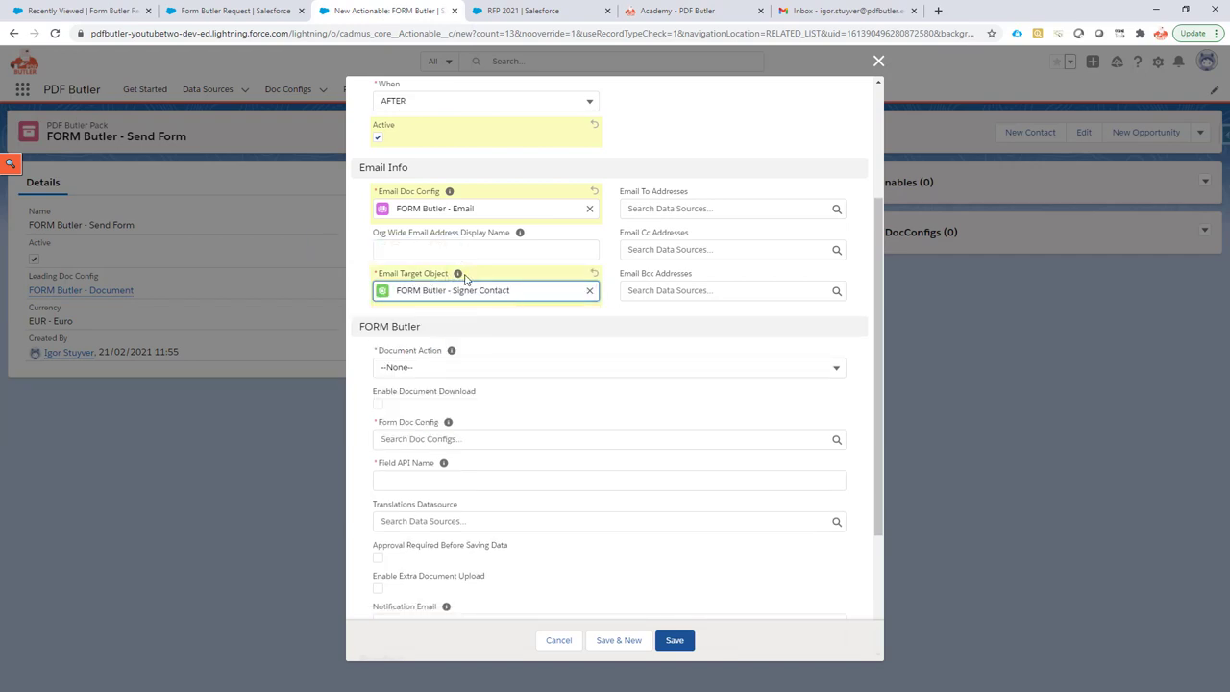
pyautogui.scroll(-1, 467, 318)
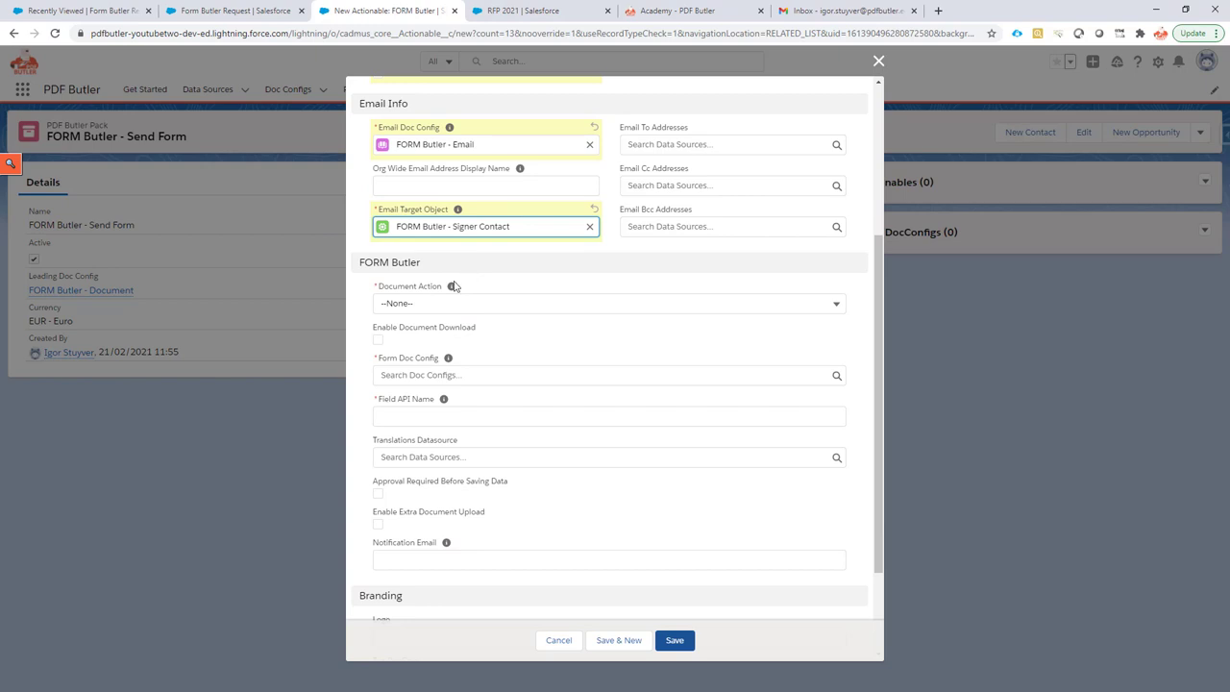
pyautogui.moveTo(452, 290)
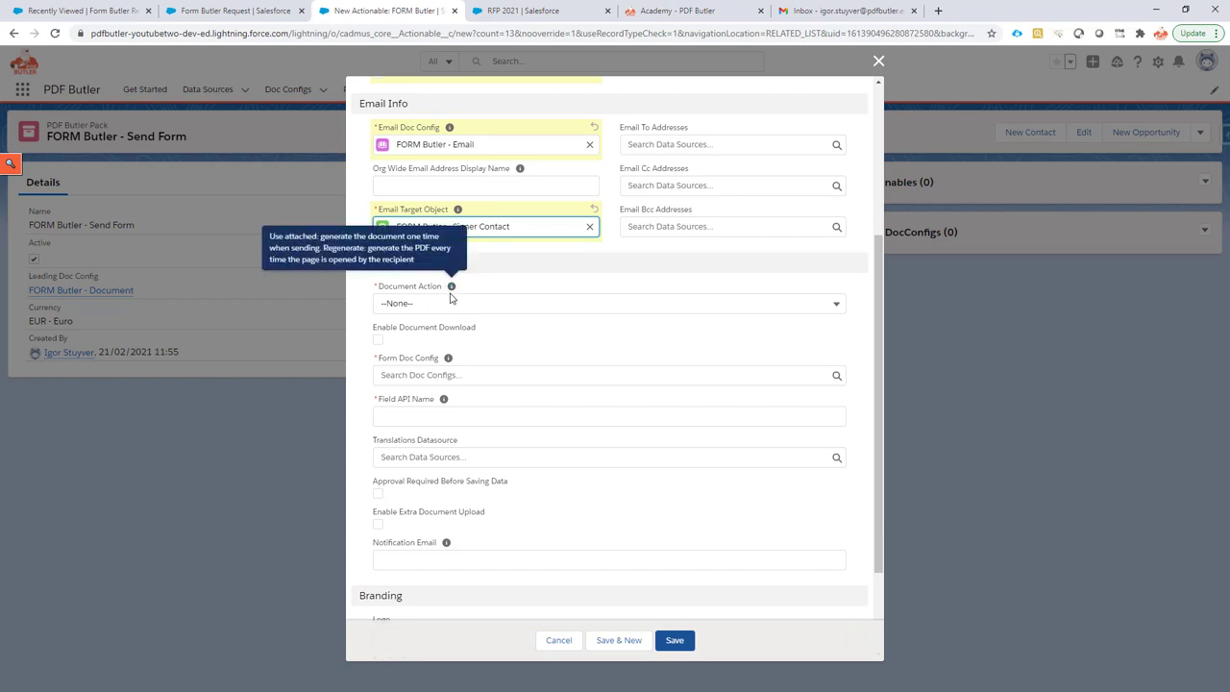
pyautogui.scroll(-1, 398, 290)
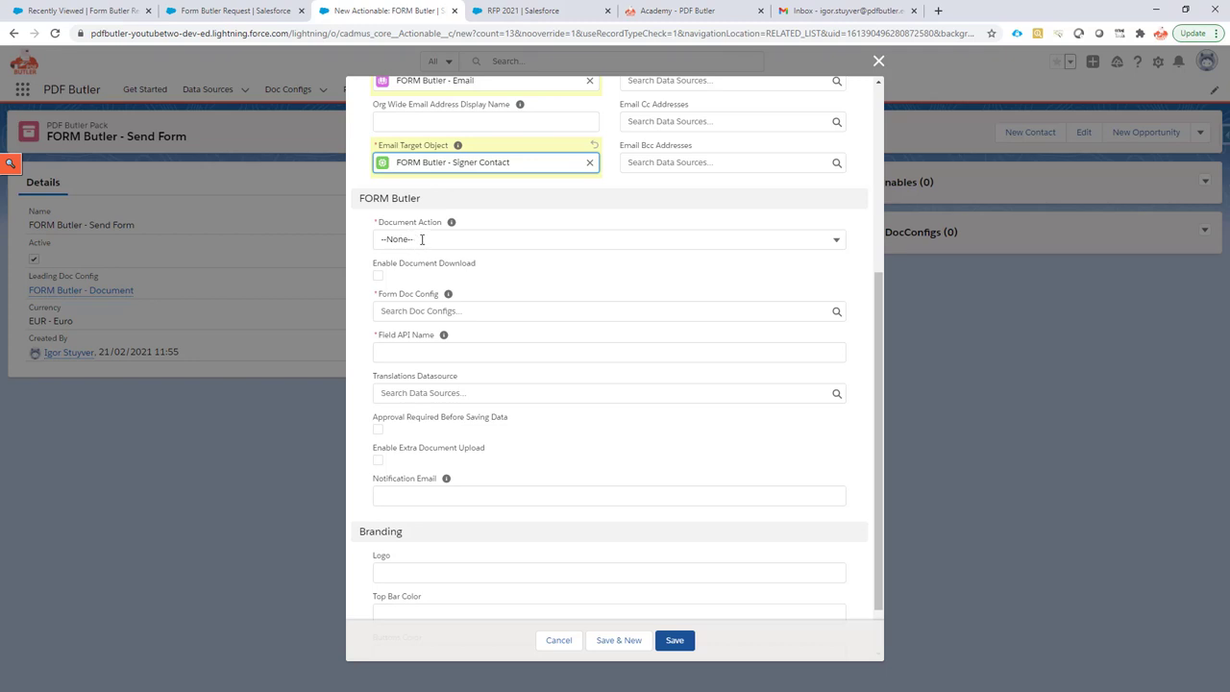
# Pick Use Attached from the Document Action picklist.
pyautogui.click(420, 239)
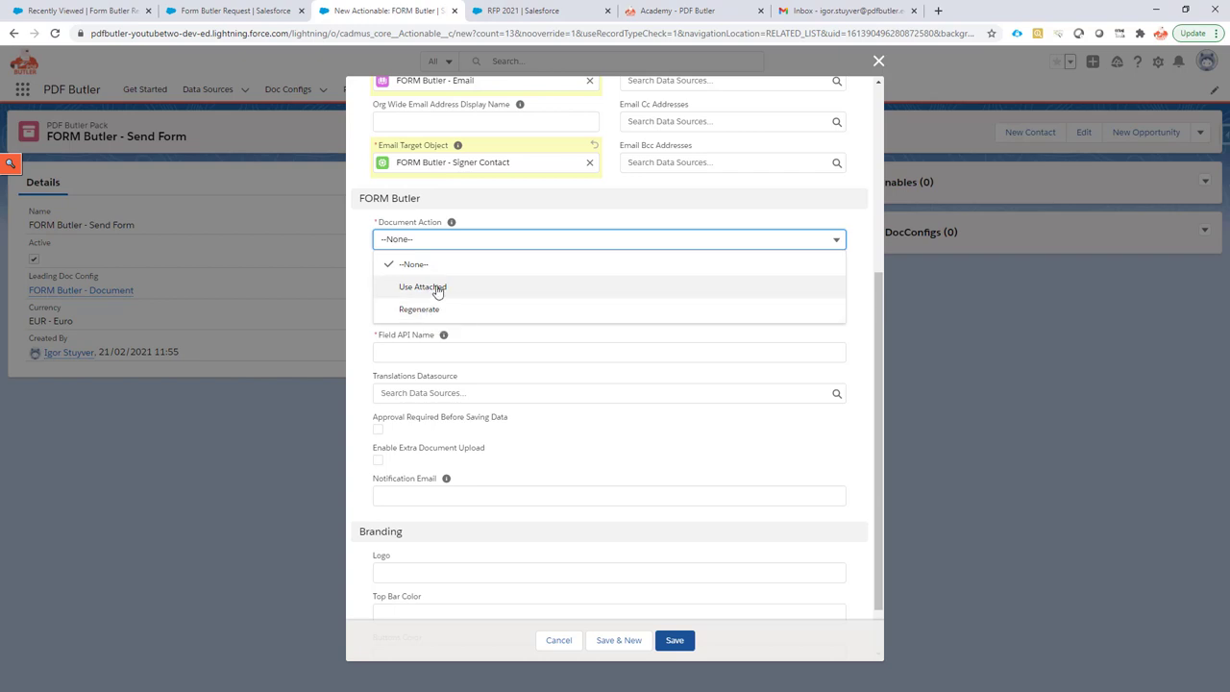
pyautogui.click(437, 290)
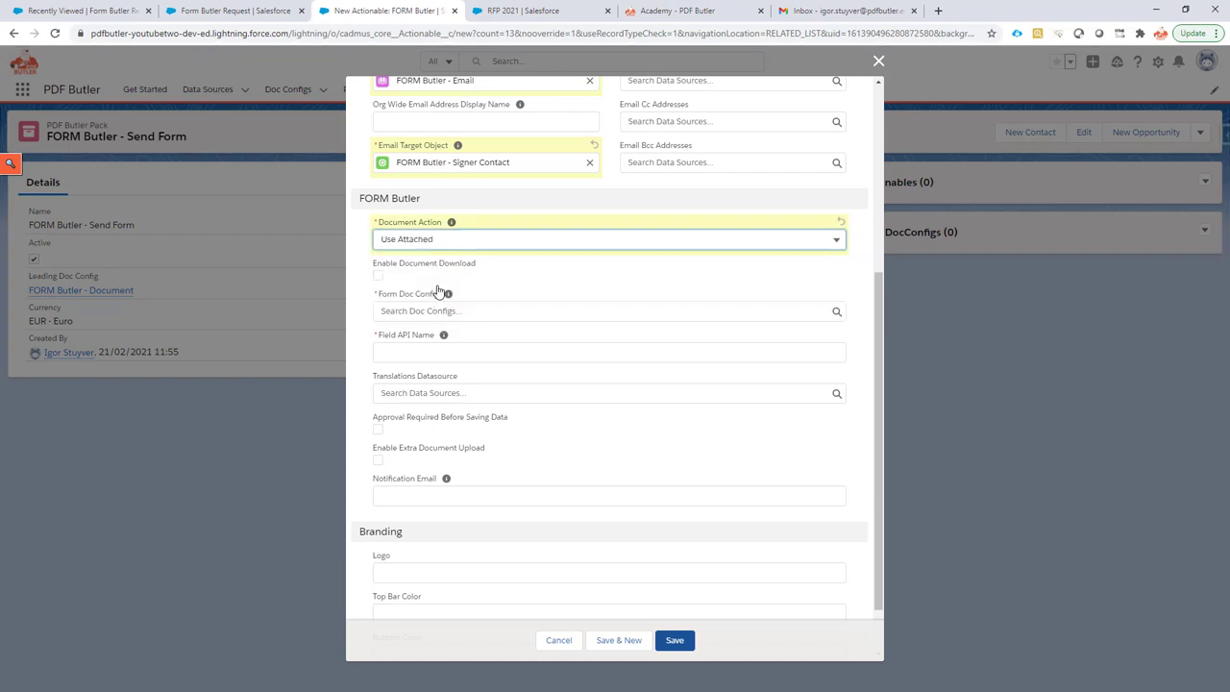
# Tick Enable Document Download and select FORM Butler - Document as the Form Doc Config.
pyautogui.click(378, 276)
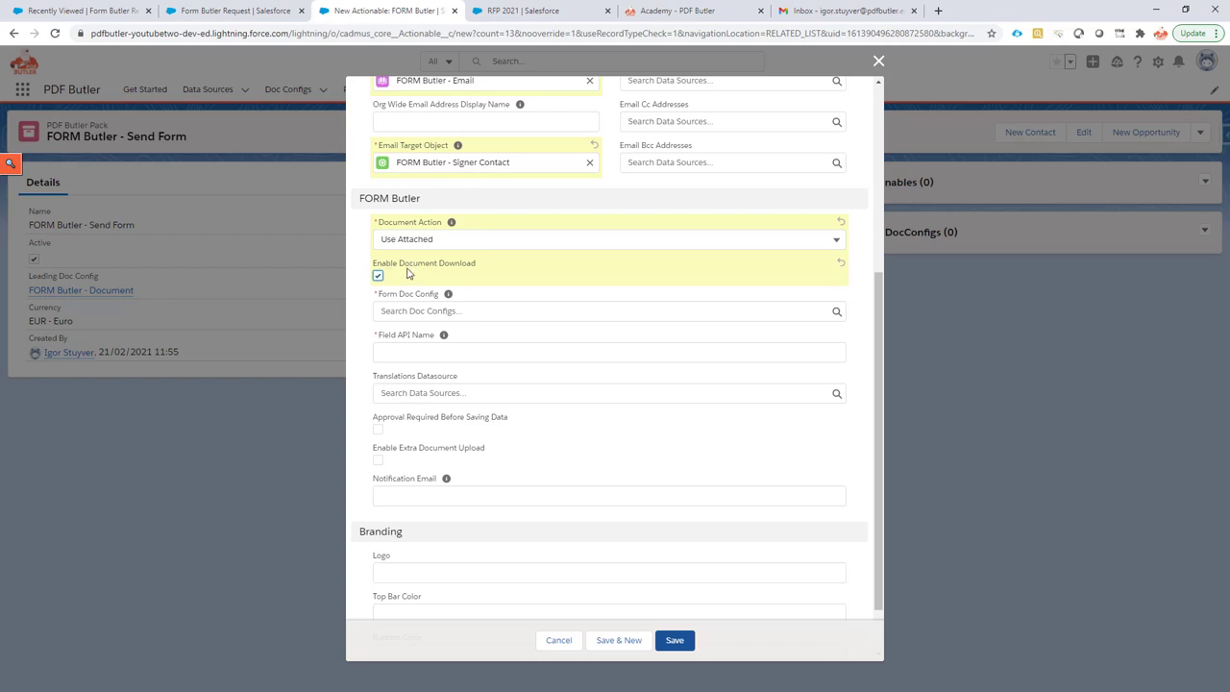
pyautogui.scroll(-1, 390, 274)
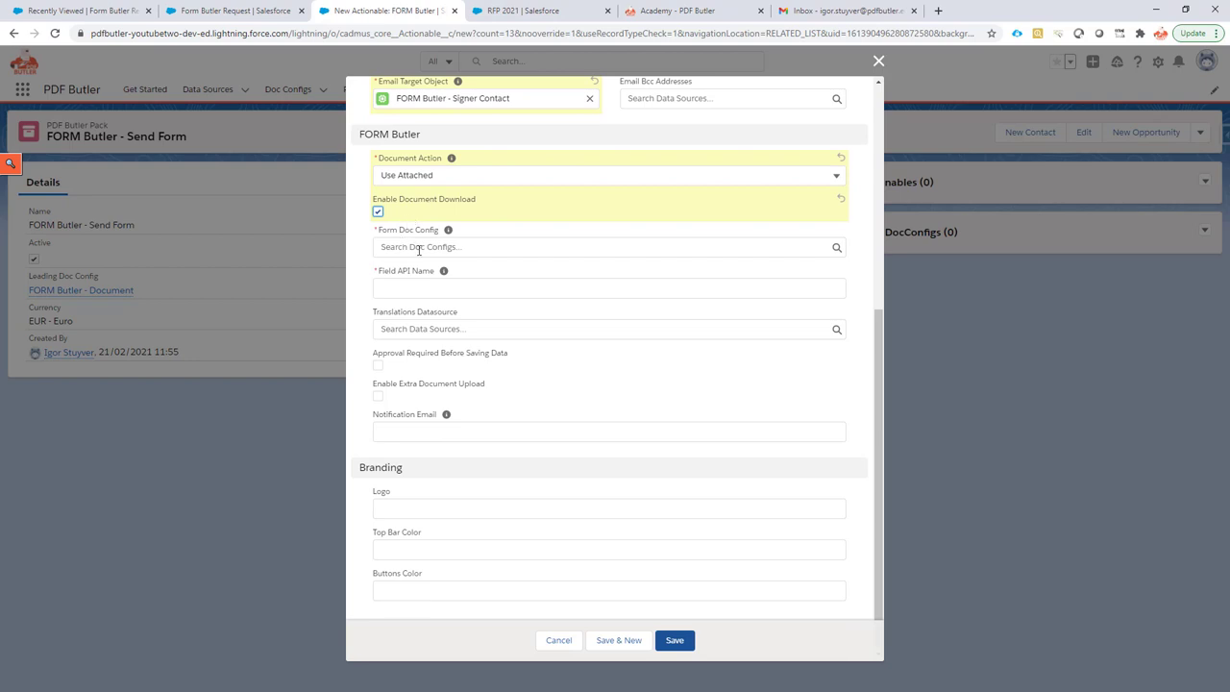
pyautogui.click(419, 248)
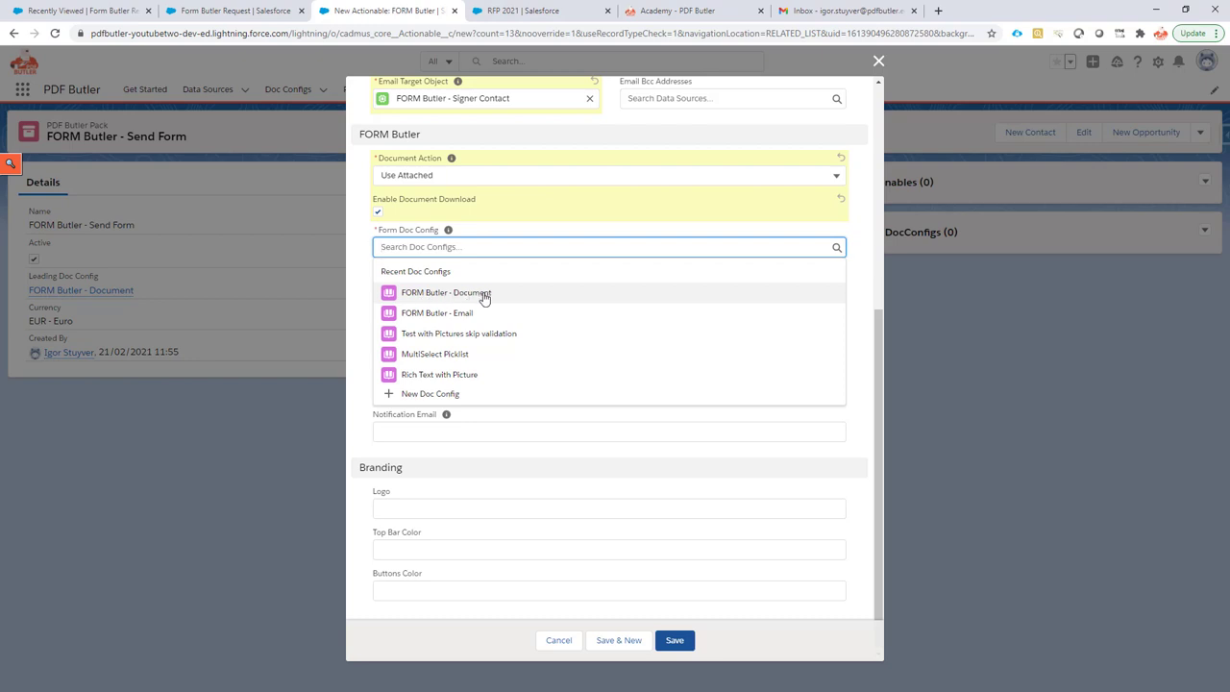
pyautogui.click(485, 296)
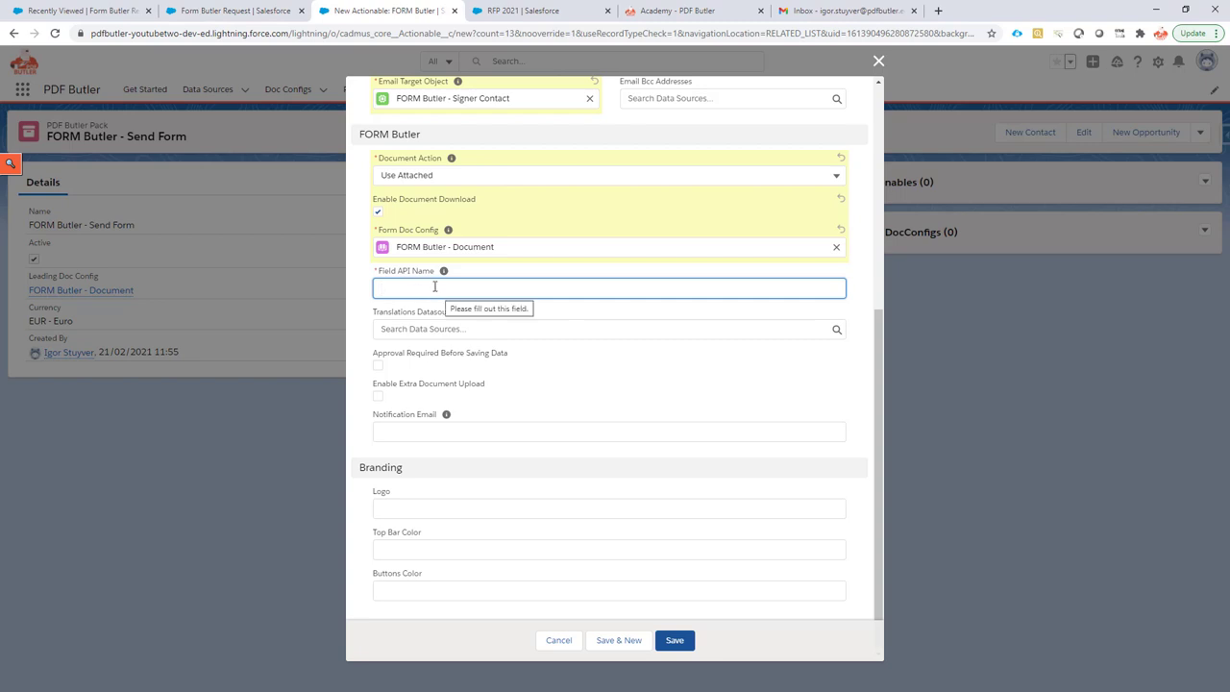
pyautogui.click(234, 10)
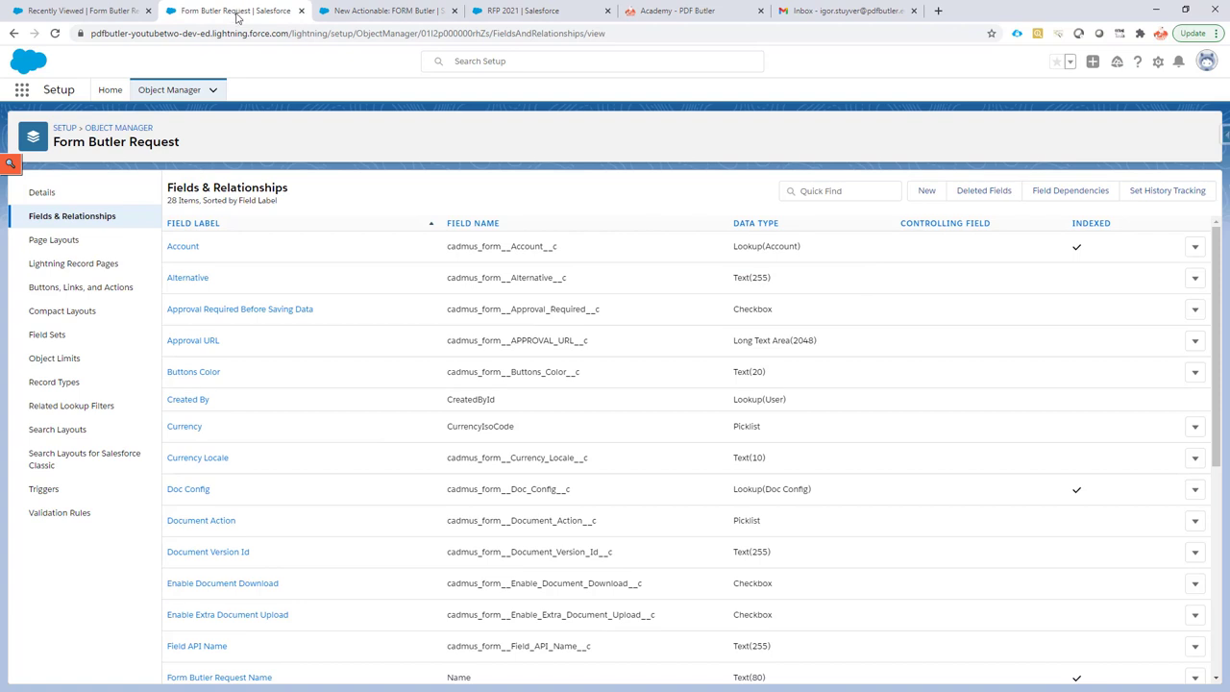
# Filter the Form Butler Request fields by 'opp' and select Opportunity__c to copy.
pyautogui.click(823, 191)
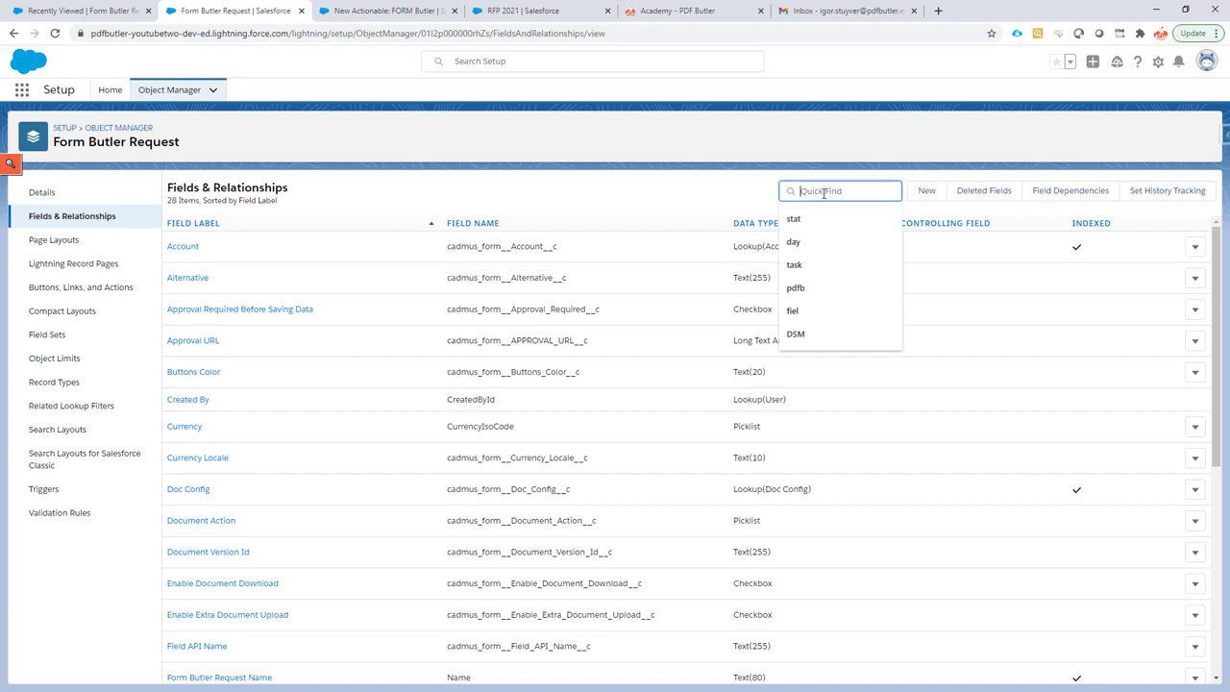
pyautogui.write('opp')
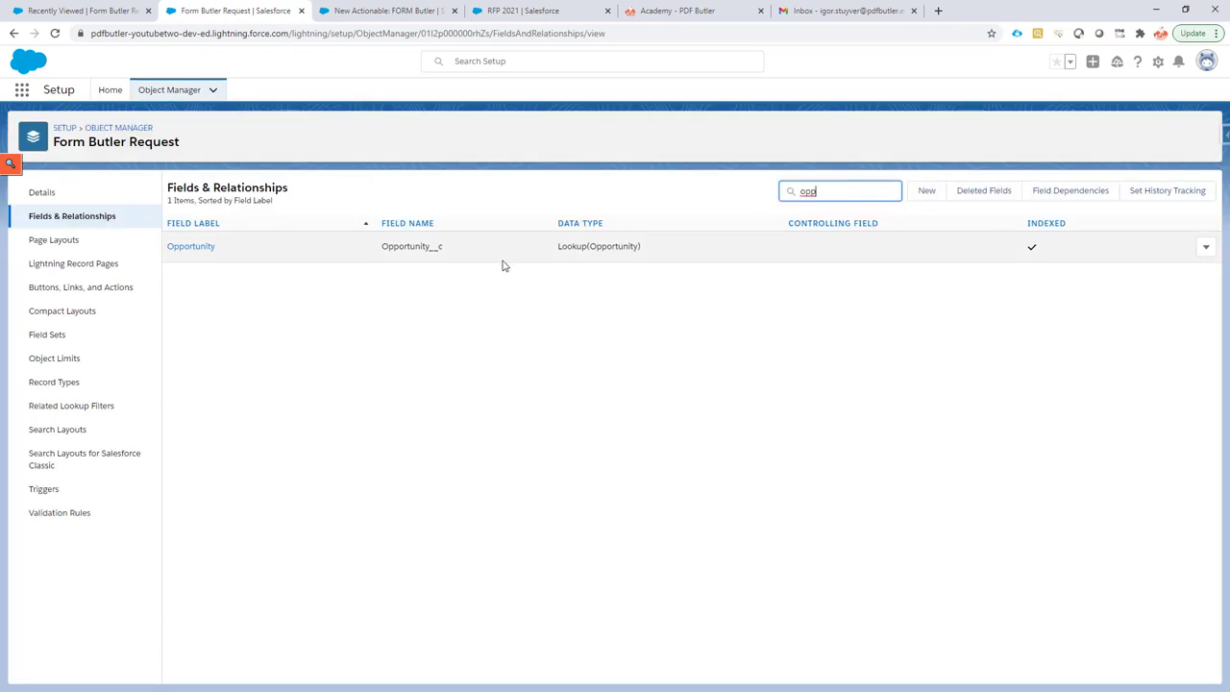
pyautogui.click(55, 141)
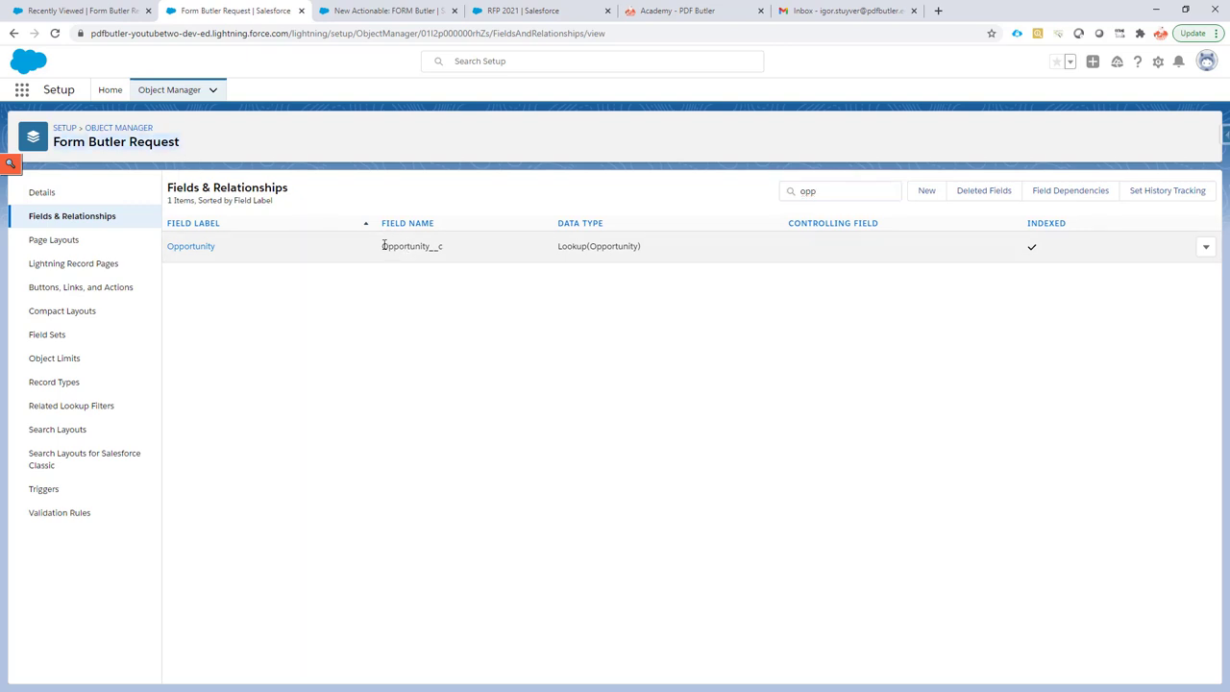
pyautogui.moveTo(383, 246); pyautogui.dragTo(457, 257)
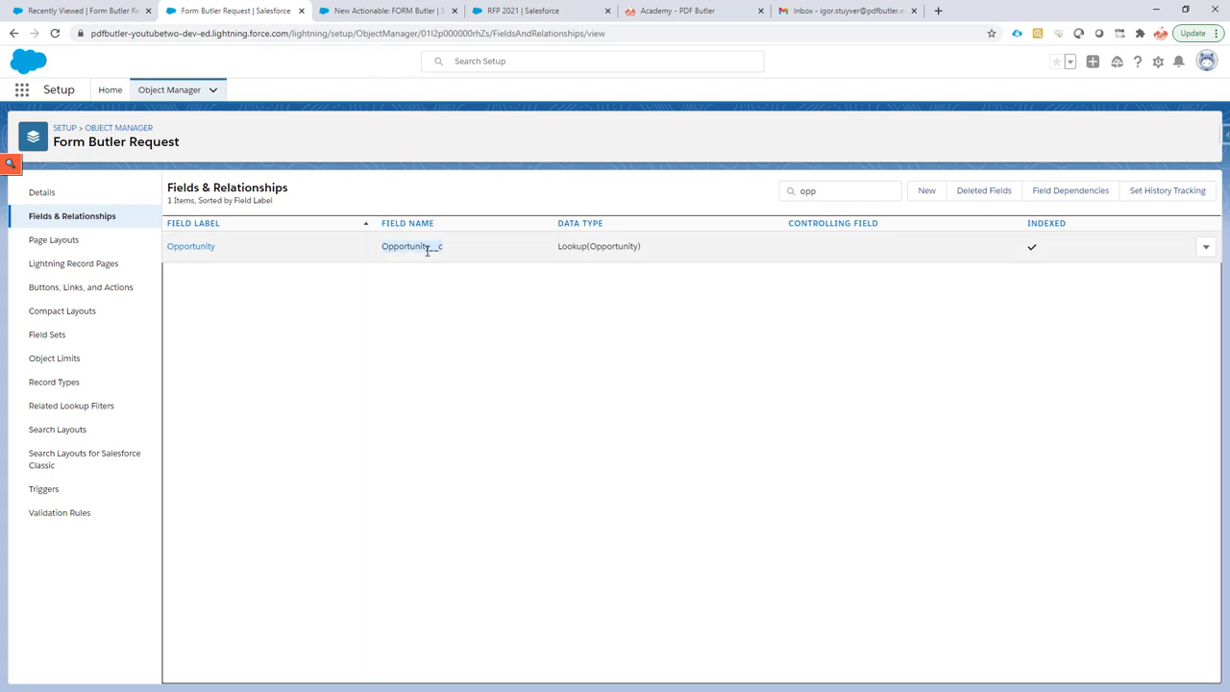
pyautogui.rightClick(425, 247)
# Paste Opportunity__c as the Field API Name and tick Enable Extra Document Upload.
pyautogui.click(451, 263)
pyautogui.click(384, 11)
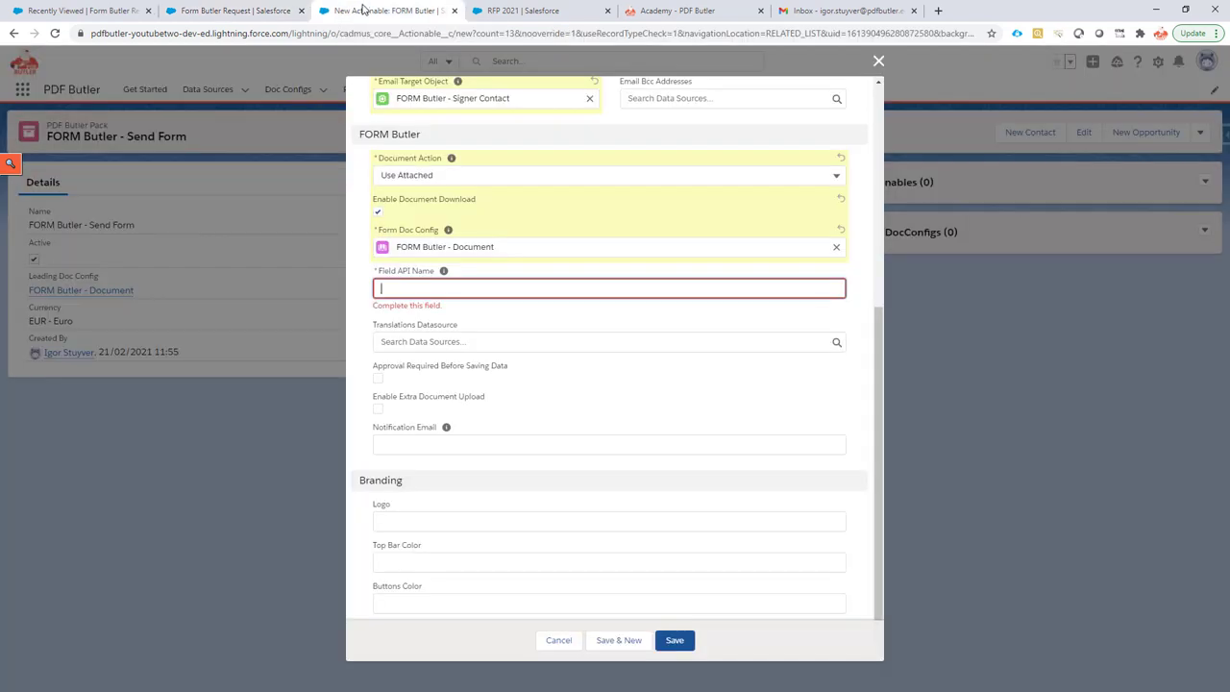
pyautogui.hotkey('ctrl', 'v')
pyautogui.scroll(-1, 402, 372)
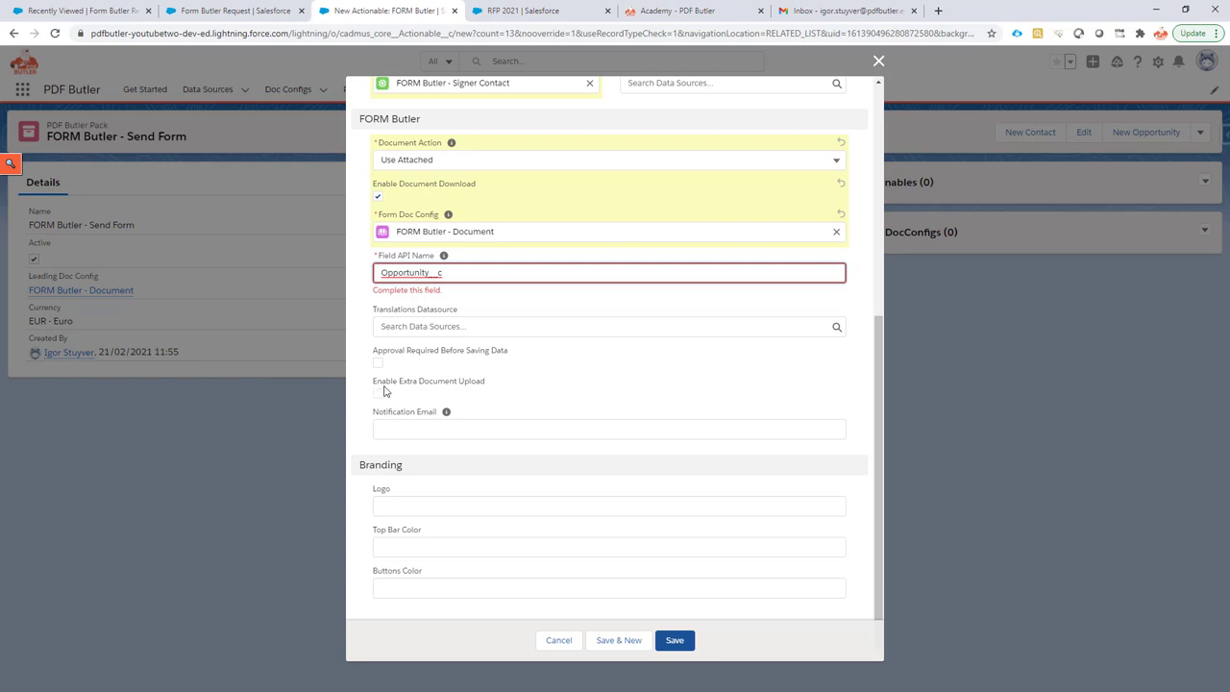
pyautogui.click(378, 395)
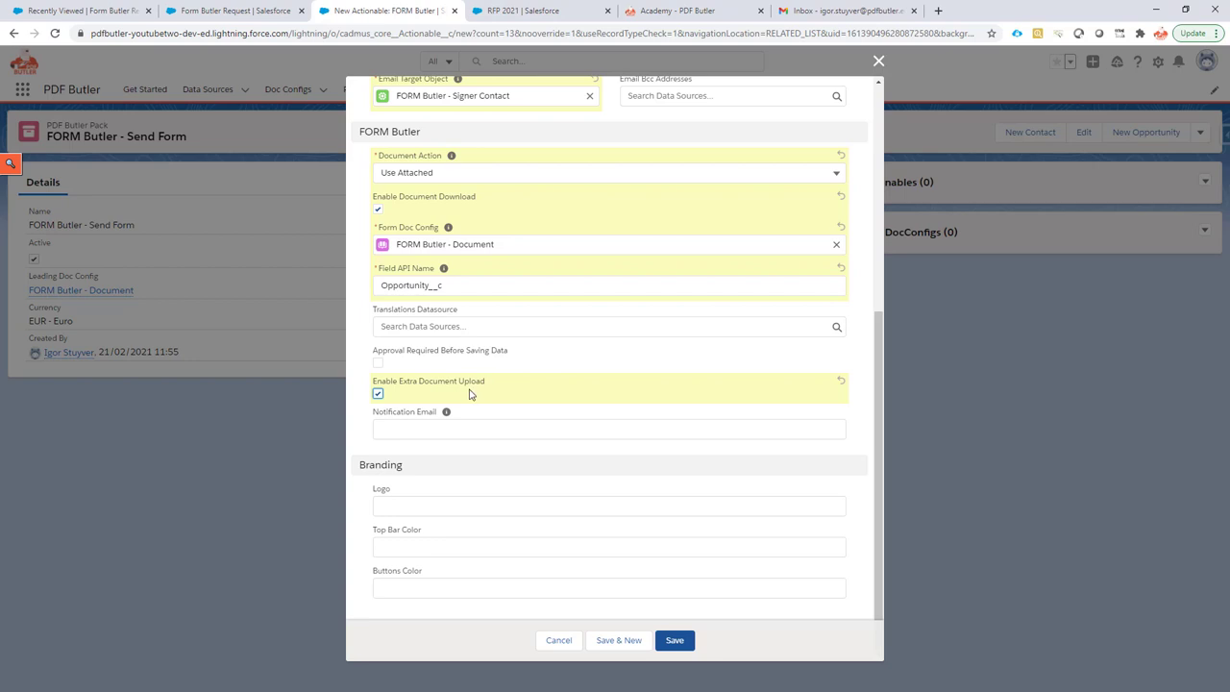
# Enter the recipient's e-mail address as the Actionable's Notification Email, correcting the mistyped domain.
pyautogui.click(427, 428)
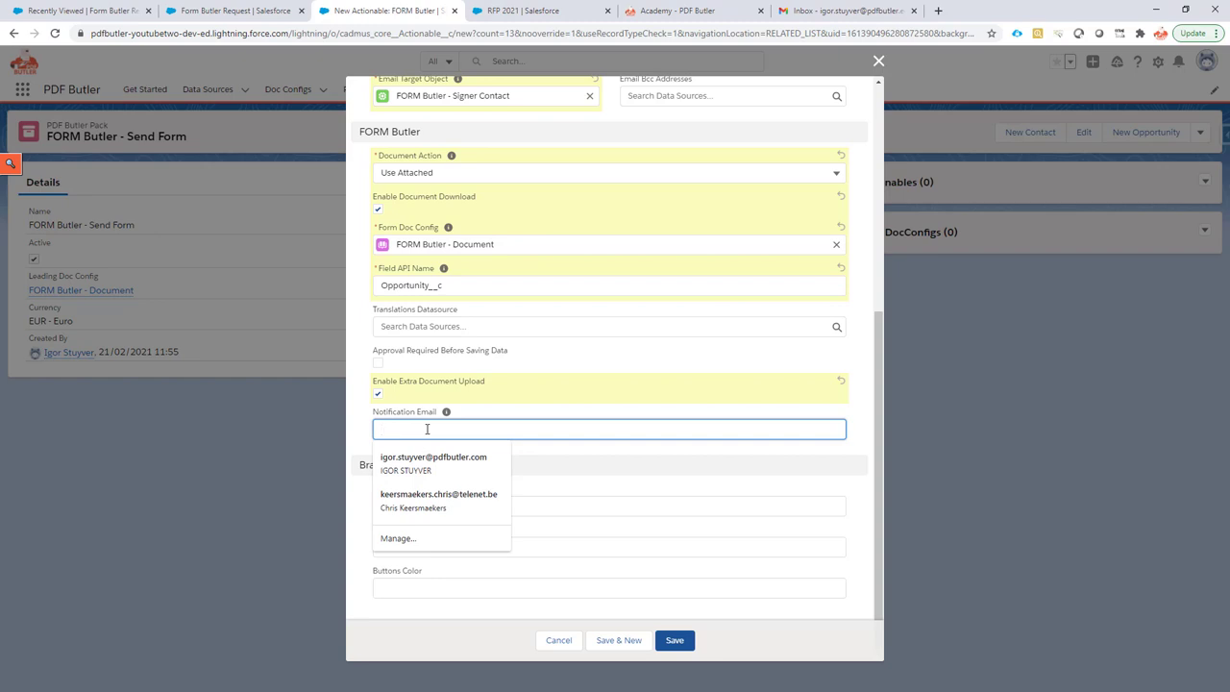
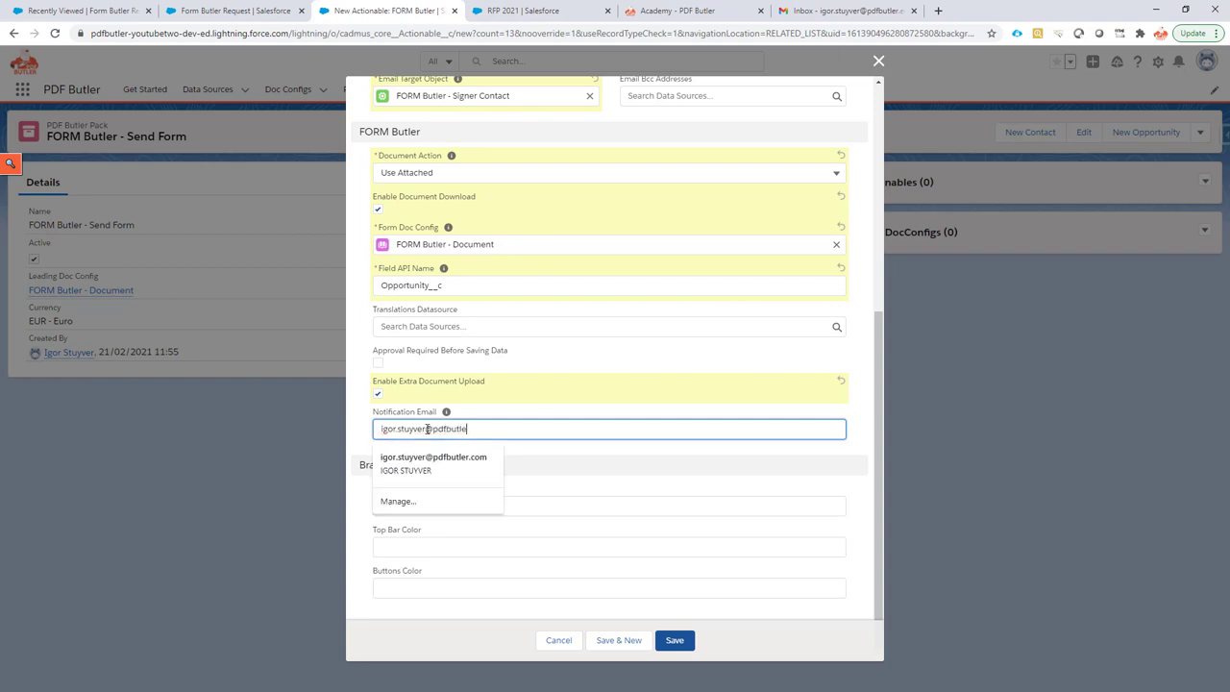
pyautogui.click(538, 453)
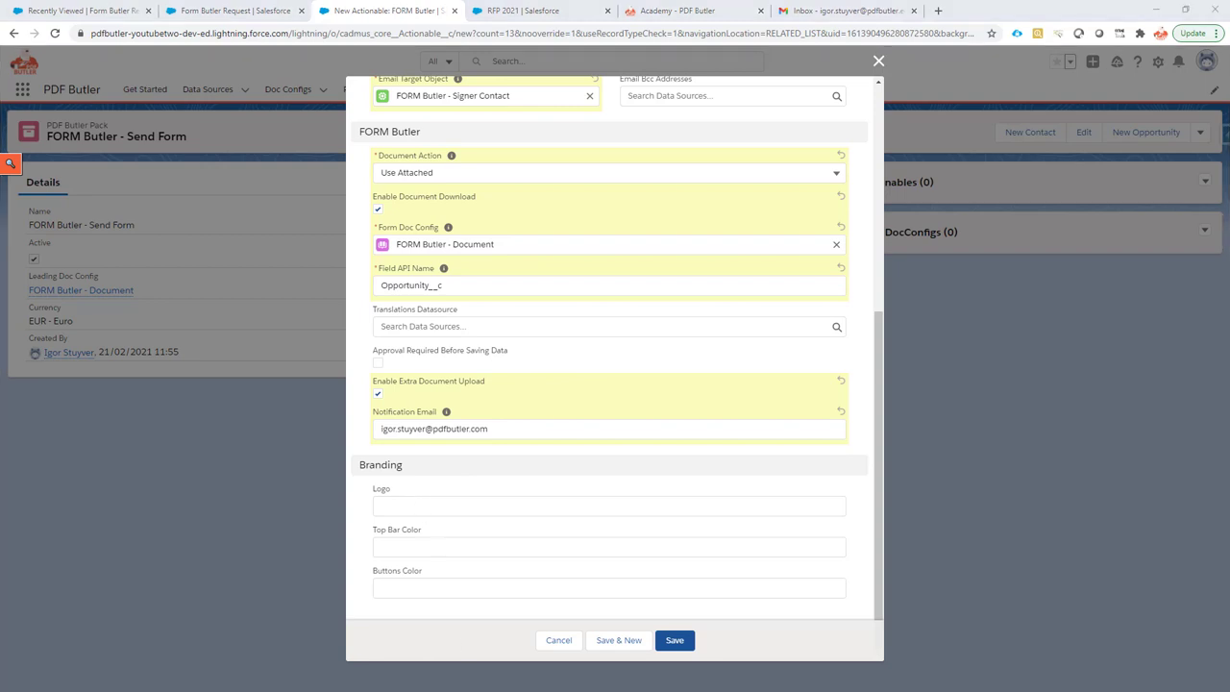
# Paste the formButler.png logo URL, top bar colour #A6A6A6 and buttons colour #EB5F41.
pyautogui.click(407, 504)
pyautogui.hotkey('ctrl', 'v')
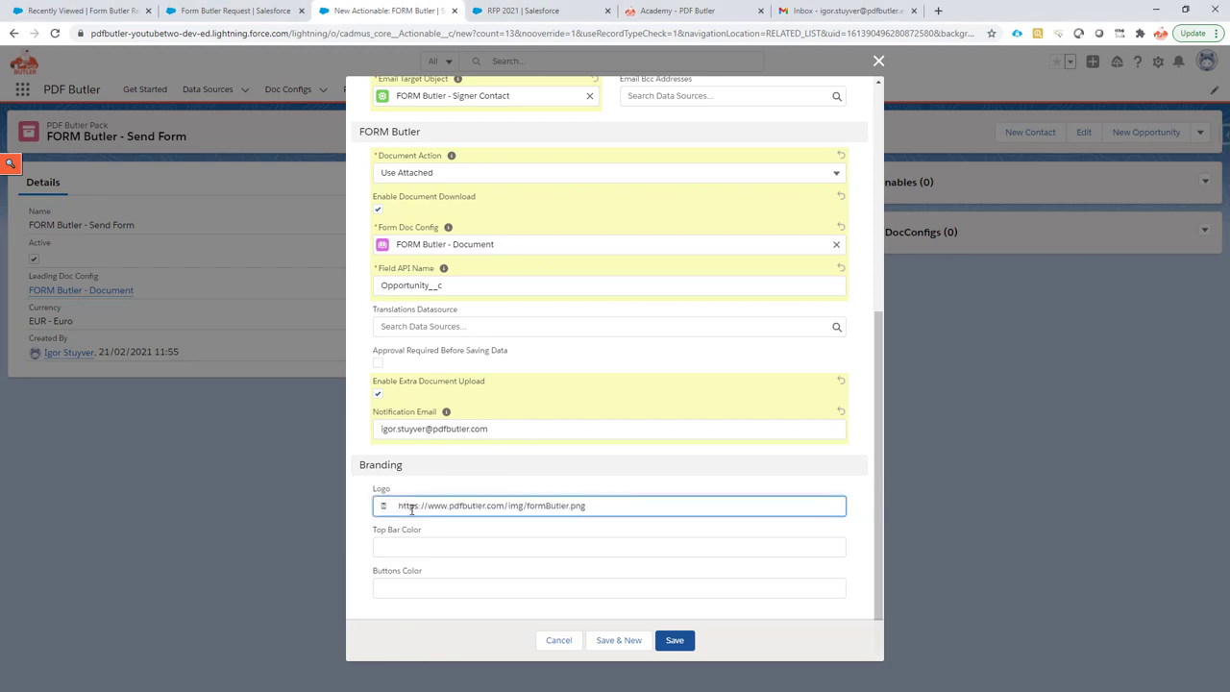
pyautogui.click(399, 506)
pyautogui.press('Delete')
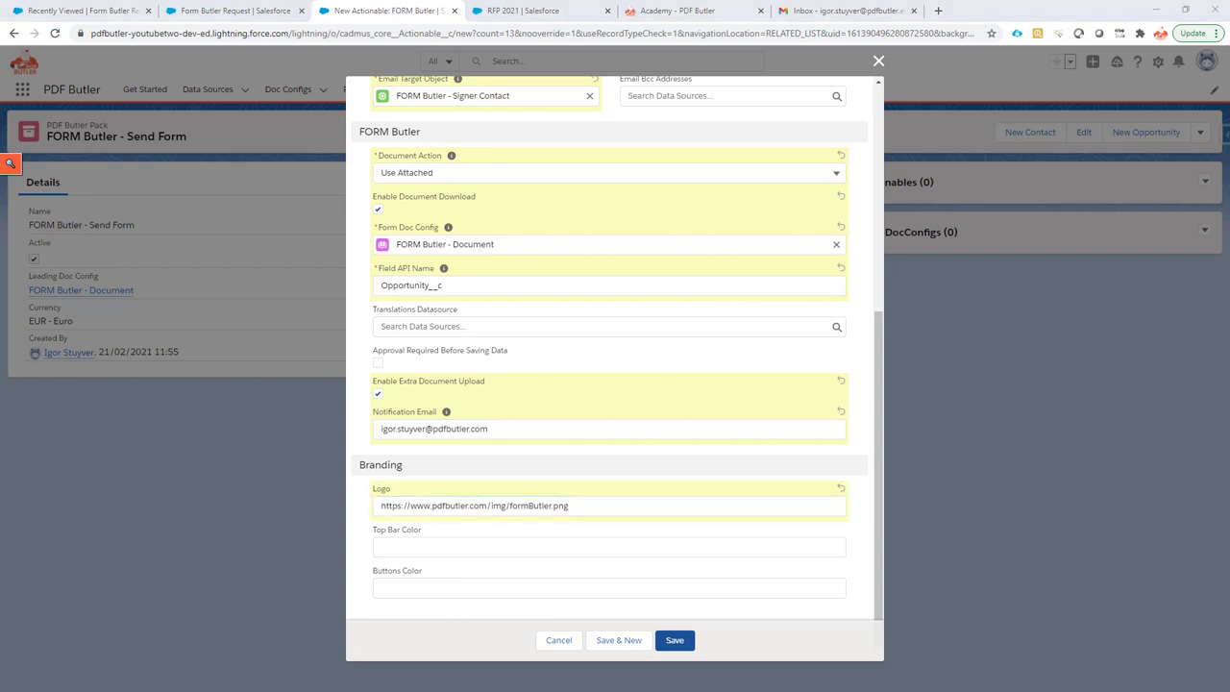
pyautogui.click(435, 547)
pyautogui.hotkey('ctrl', 'v')
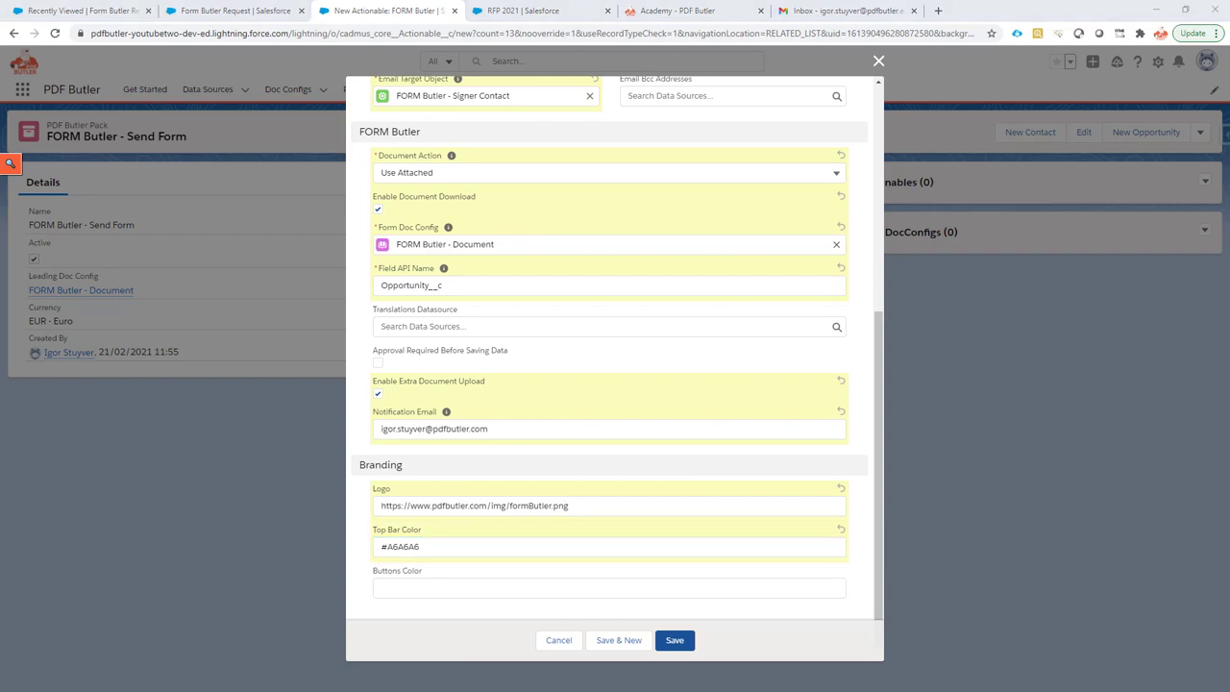
pyautogui.click(398, 586)
pyautogui.hotkey('ctrl', 'v')
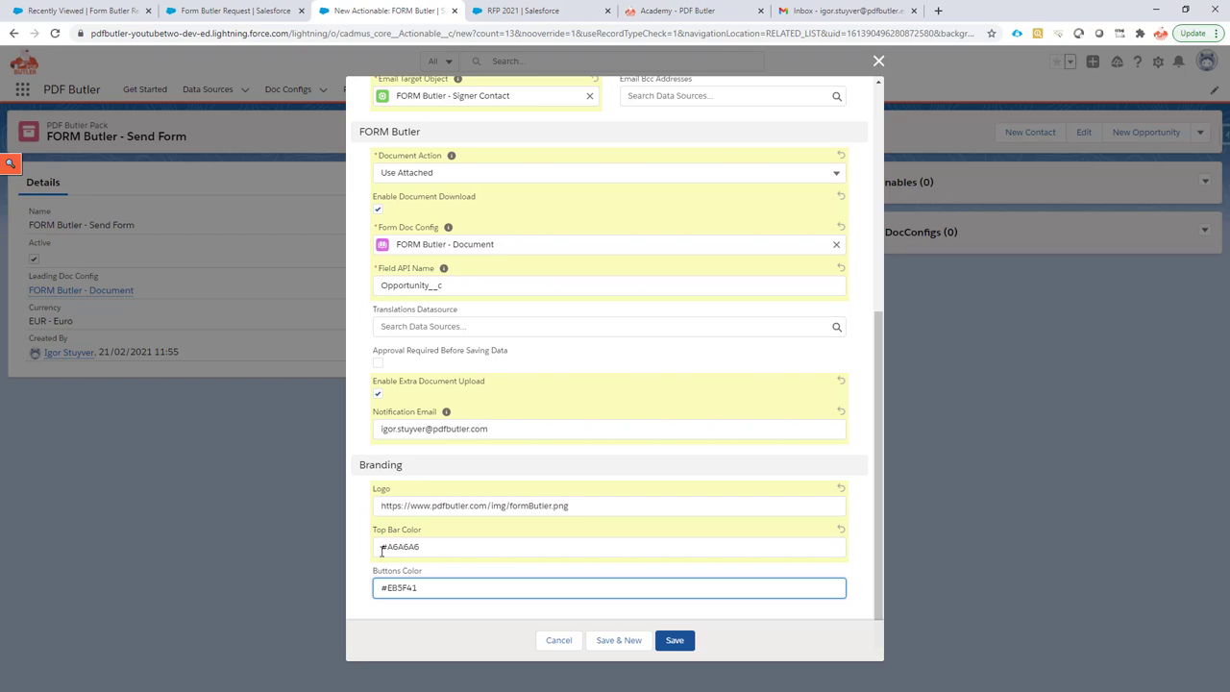
pyautogui.click(382, 549)
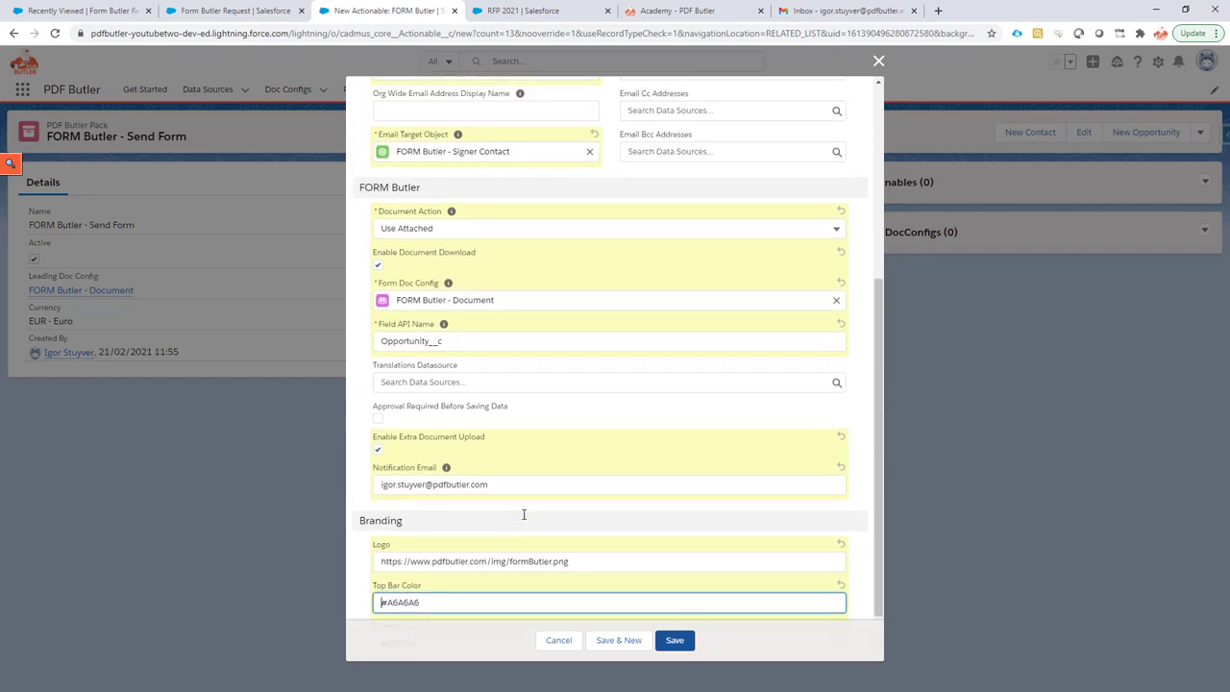
# Save the new Form Butler Academy Actionable.
pyautogui.scroll(5, 524, 514)
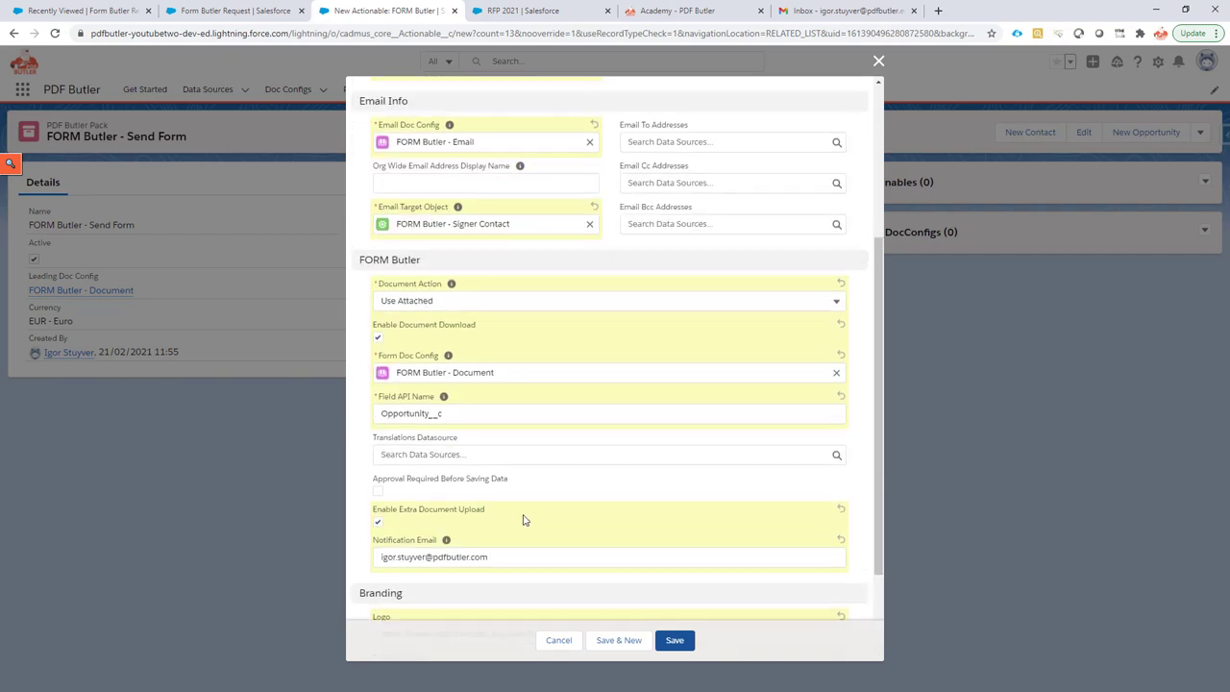
pyautogui.scroll(-4, 521, 519)
pyautogui.scroll(-2, 517, 521)
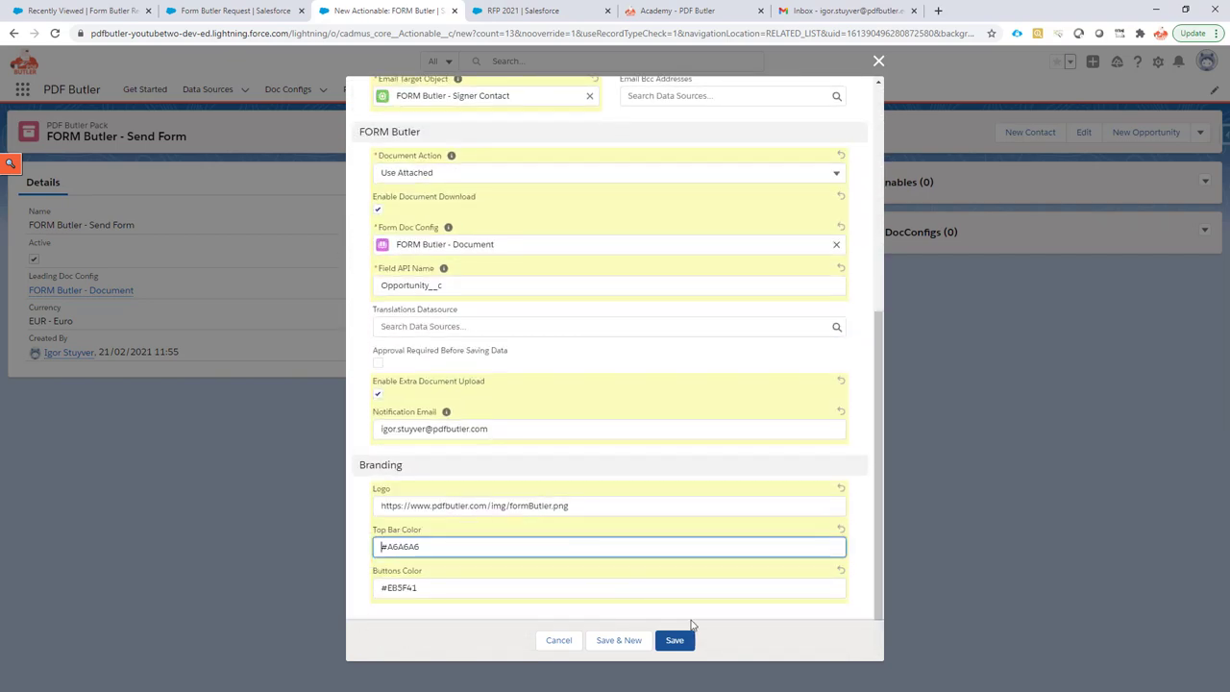
pyautogui.click(675, 642)
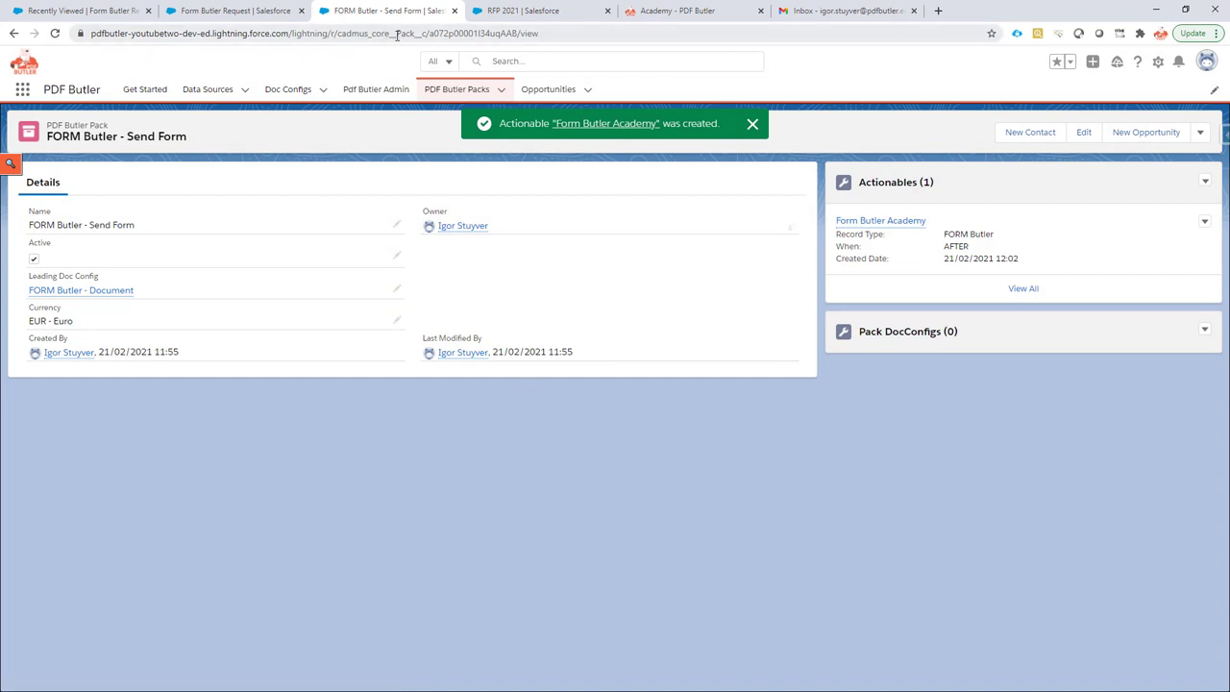
# Copy the pack's record ID from the address bar and switch to the RFP 2021 opportunity.
pyautogui.click(462, 32)
pyautogui.doubleClick(490, 33)
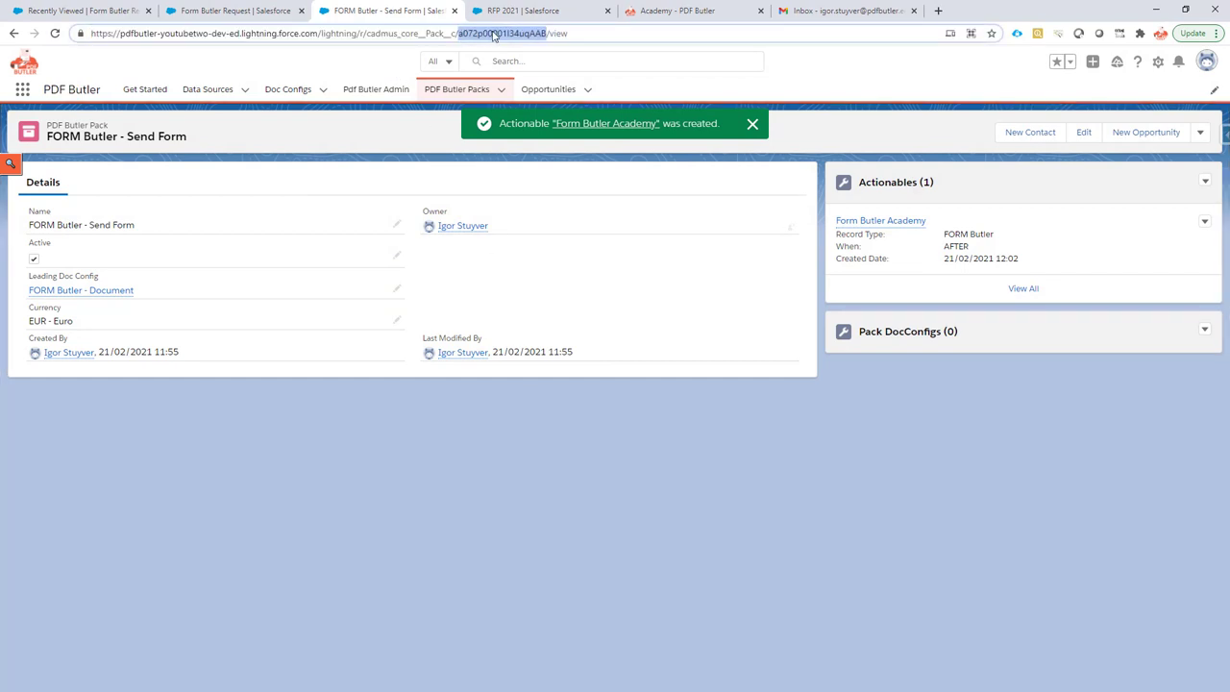
pyautogui.rightClick(493, 36)
pyautogui.click(555, 125)
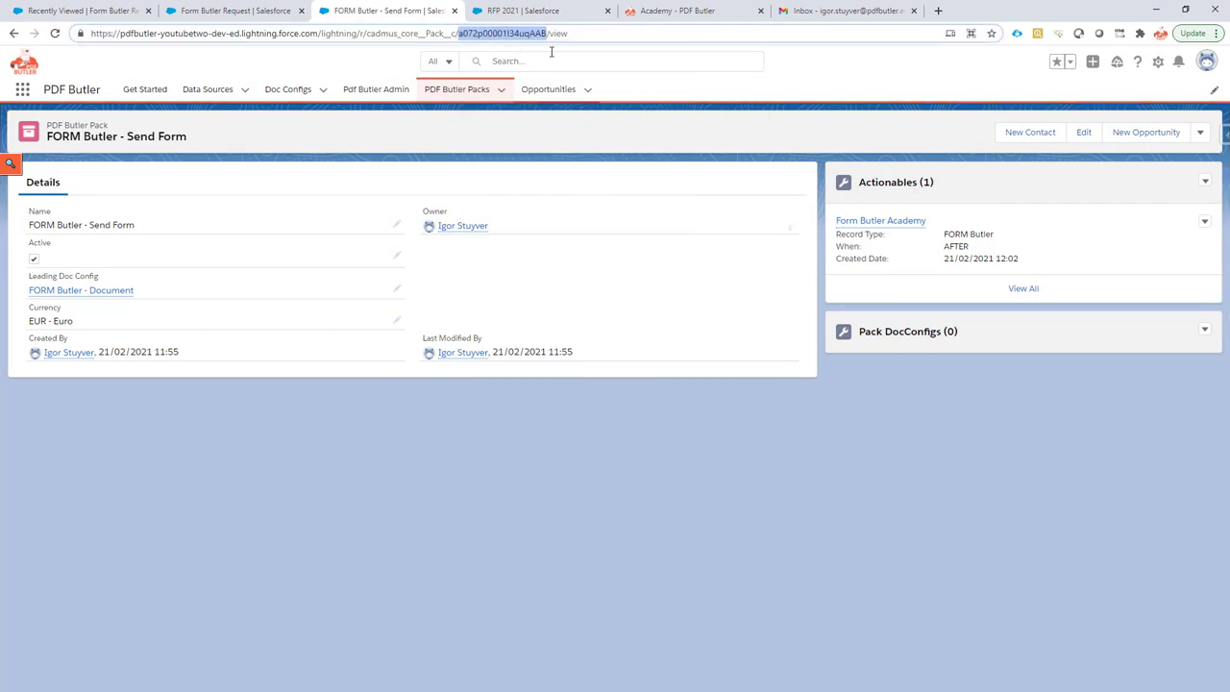
pyautogui.click(531, 12)
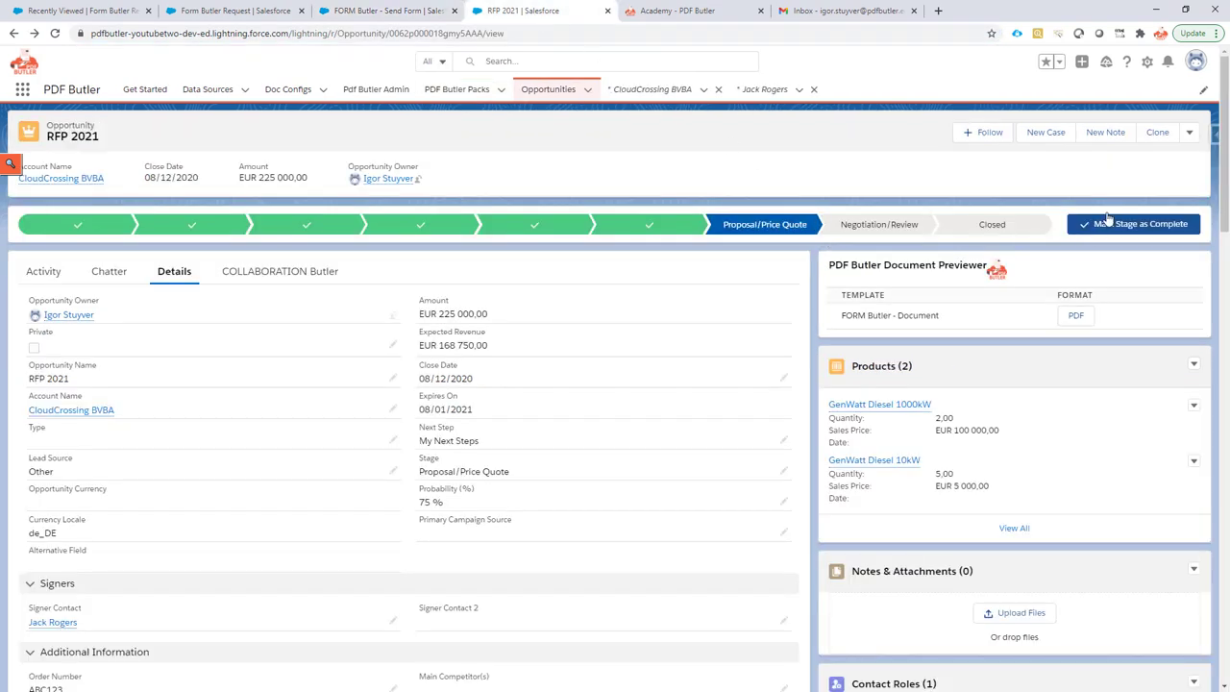
# In Edit Page, set the Document Previewer's Packs to retrieve to a072p00001I34uqAAB and save.
pyautogui.click(1147, 61)
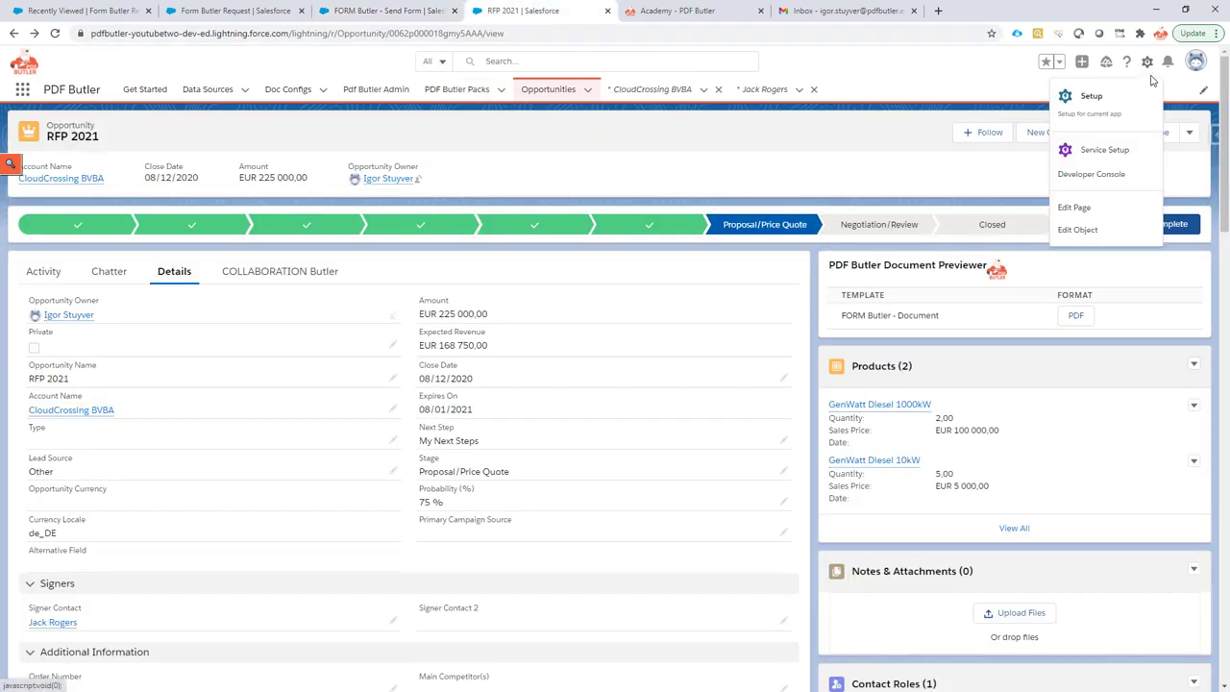
pyautogui.click(1103, 209)
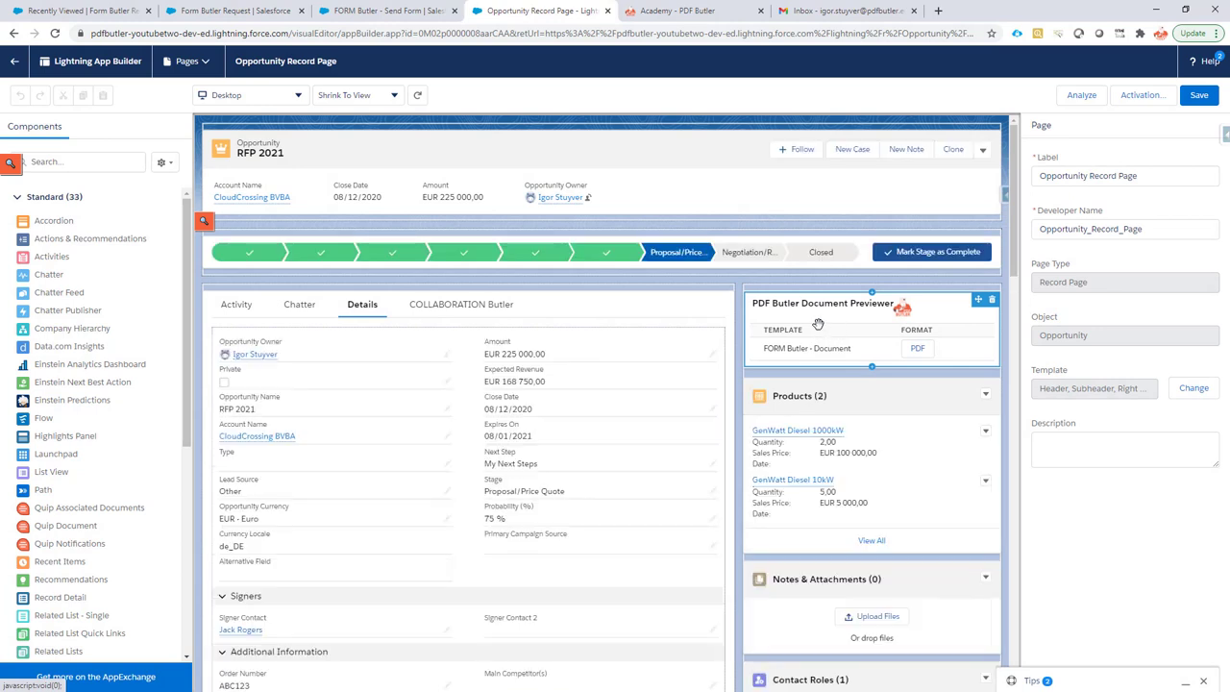
pyautogui.click(818, 324)
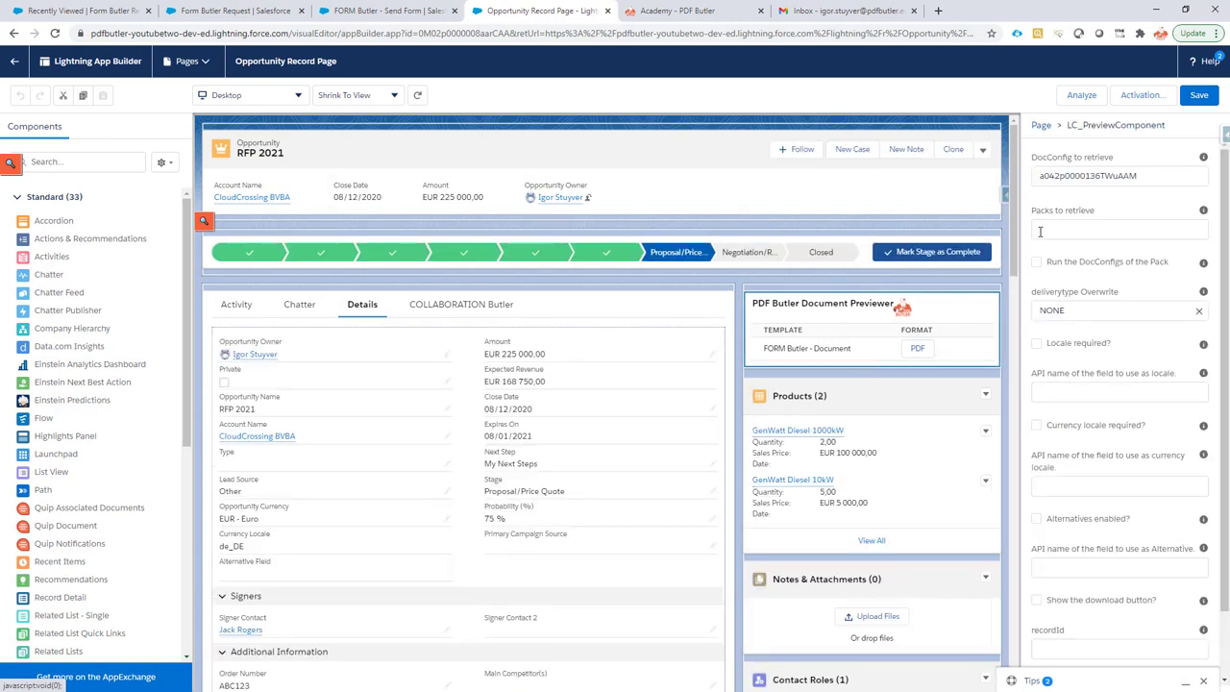
pyautogui.scroll(-5, 76, 471)
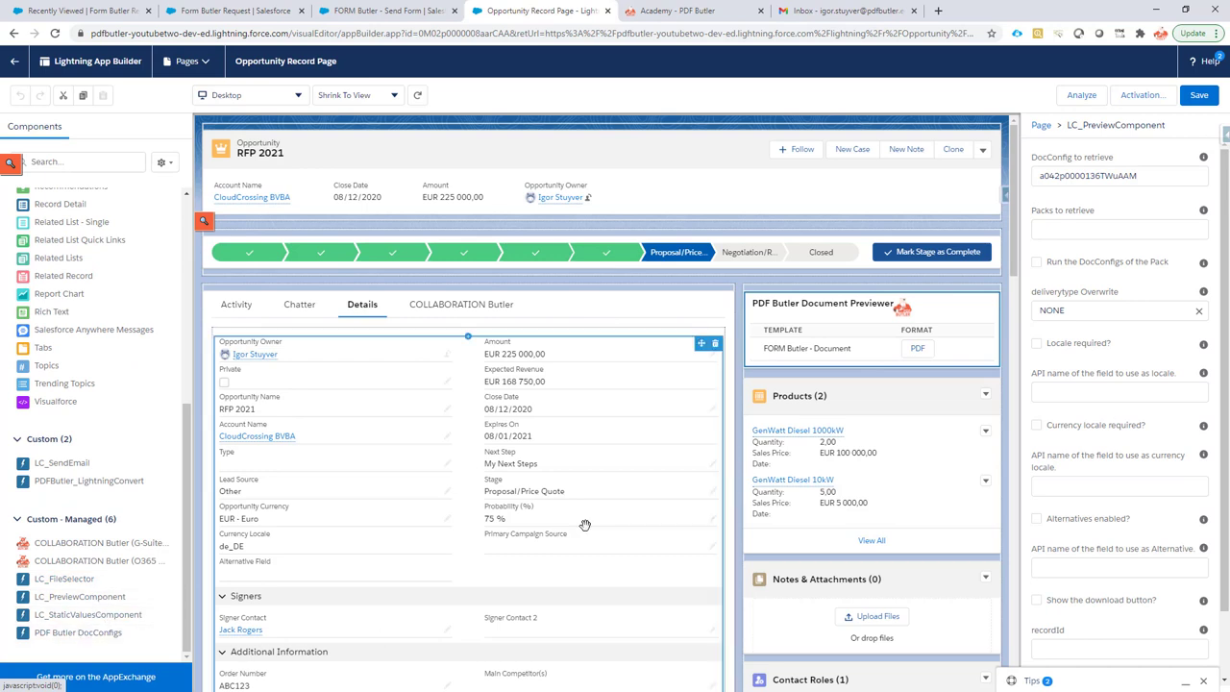
pyautogui.click(1082, 228)
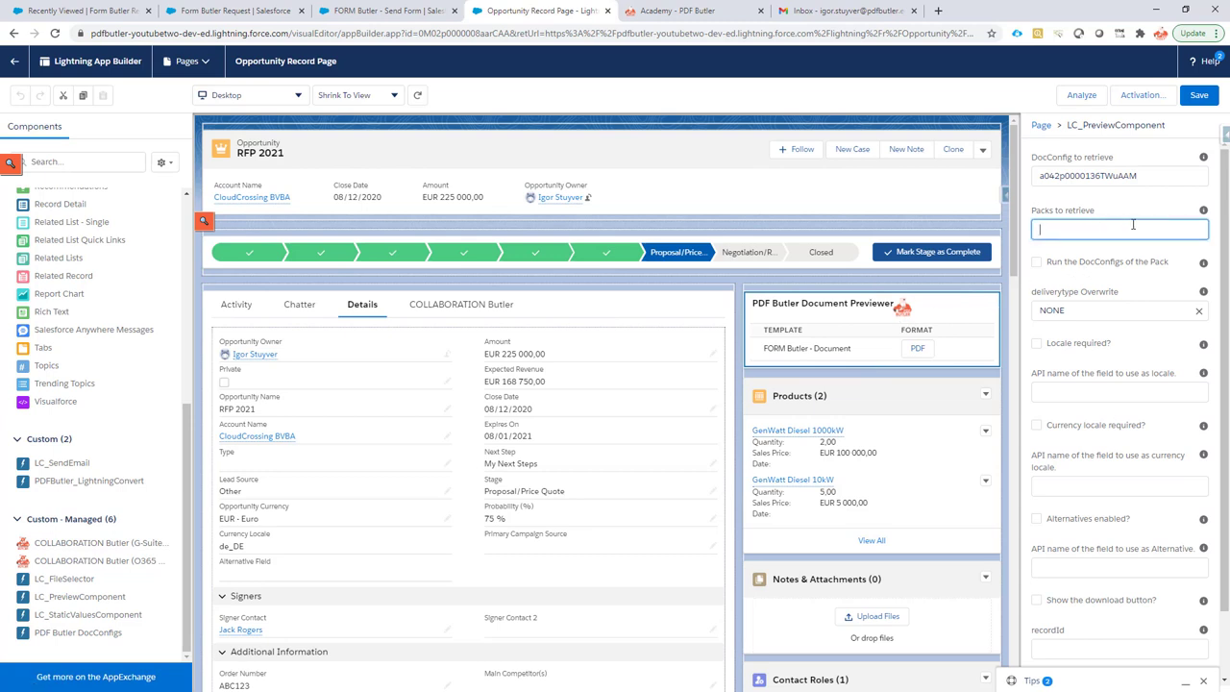
pyautogui.hotkey('ctrl', 'v')
pyautogui.click(1200, 99)
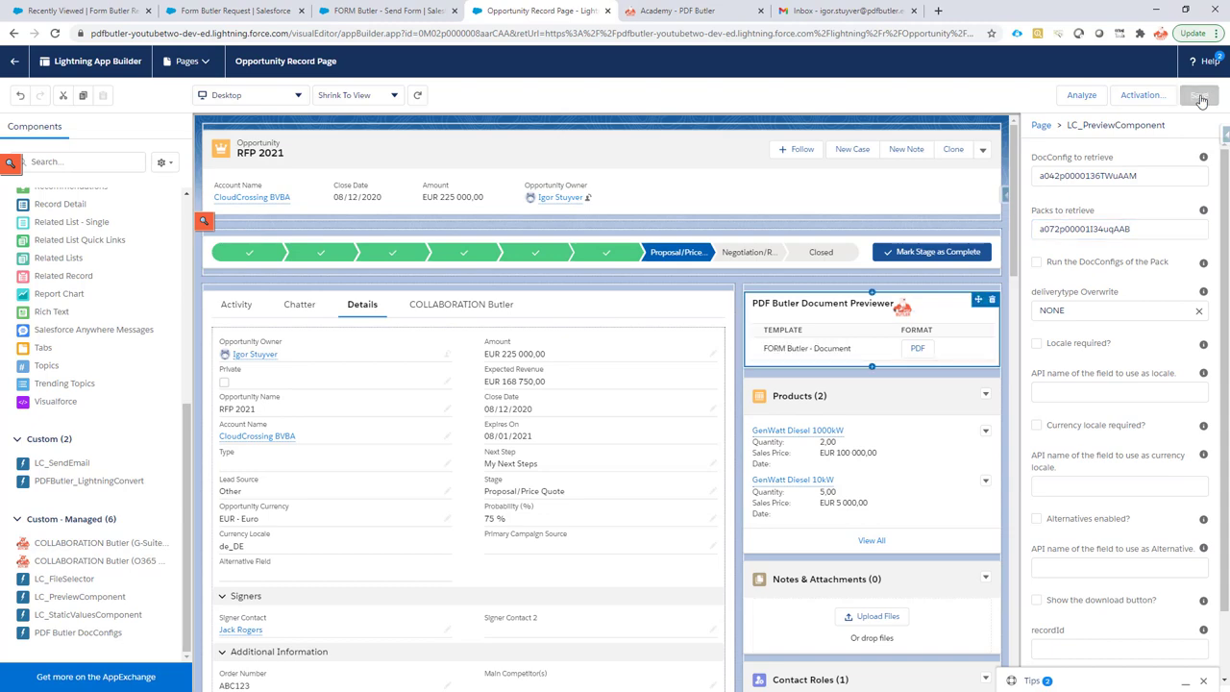
# Back on RFP 2021, preview the FORM Butler PDF and send it via 'FORM Butler - Send Form'.
pyautogui.click(15, 63)
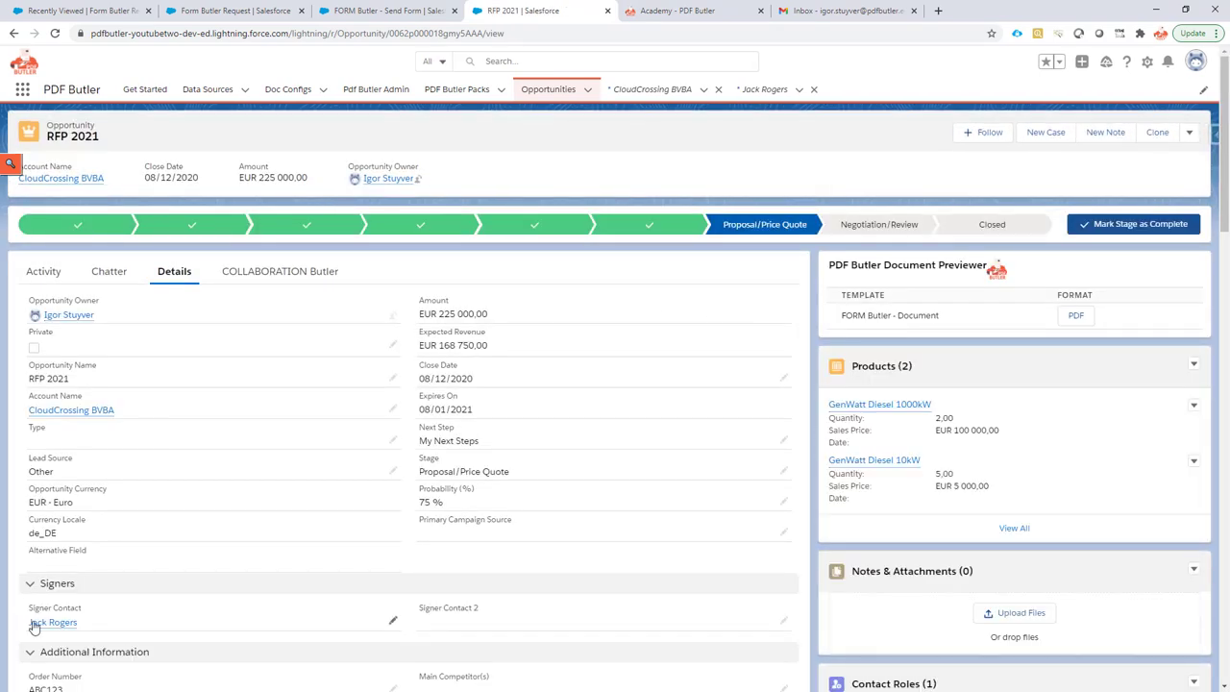
pyautogui.moveTo(46, 629)
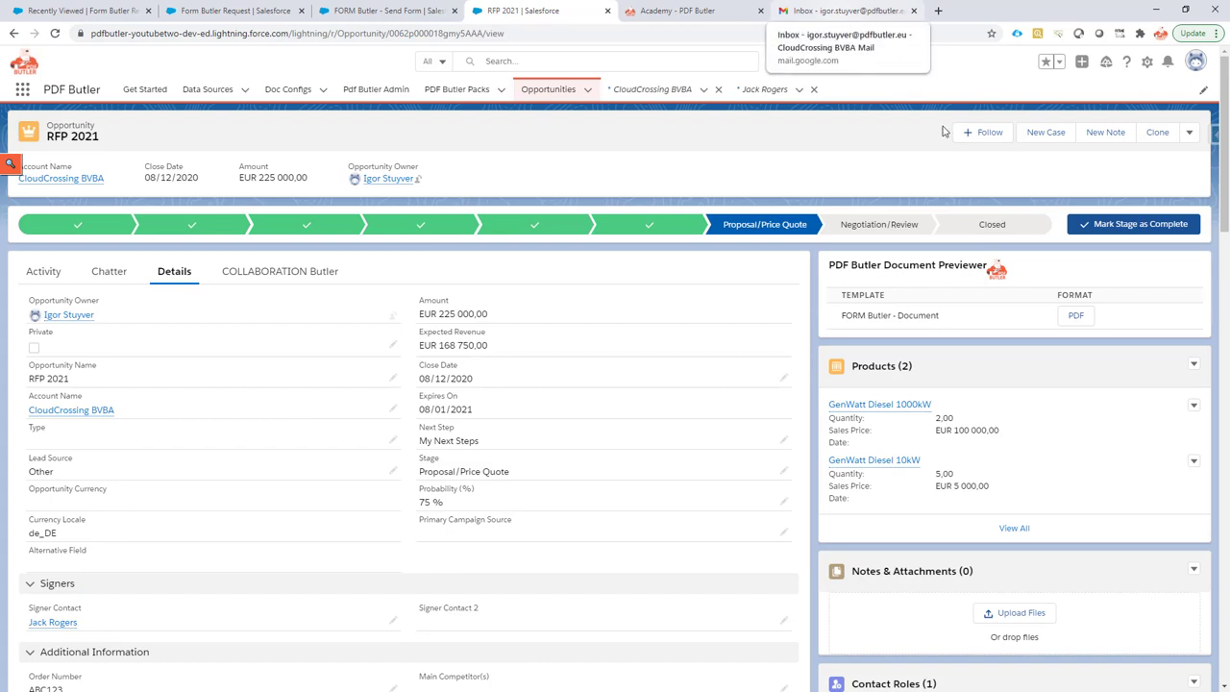
pyautogui.click(1075, 315)
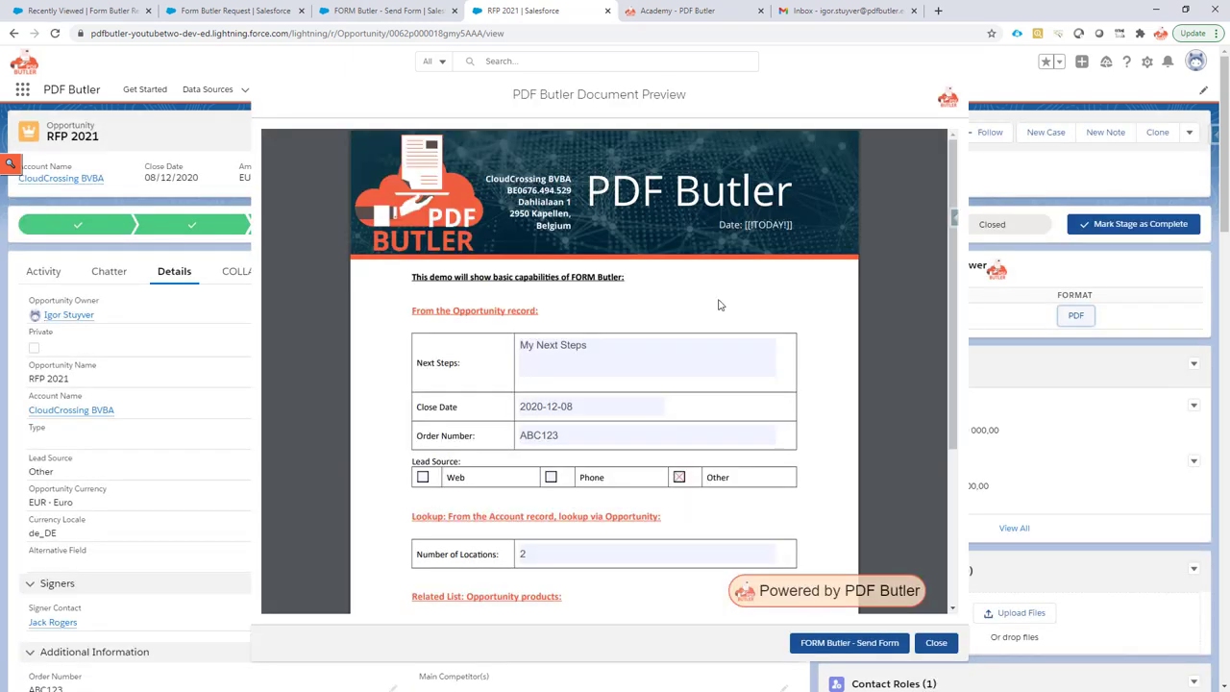
pyautogui.scroll(-3, 541, 305)
pyautogui.scroll(3, 543, 307)
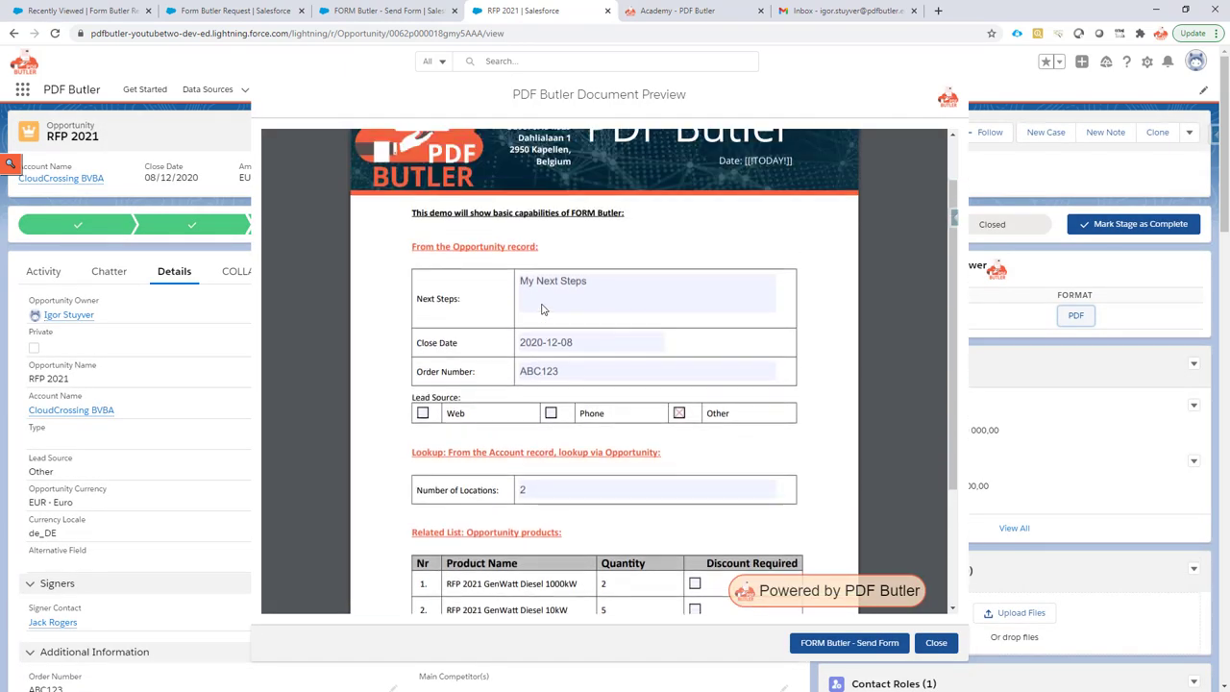
pyautogui.click(861, 644)
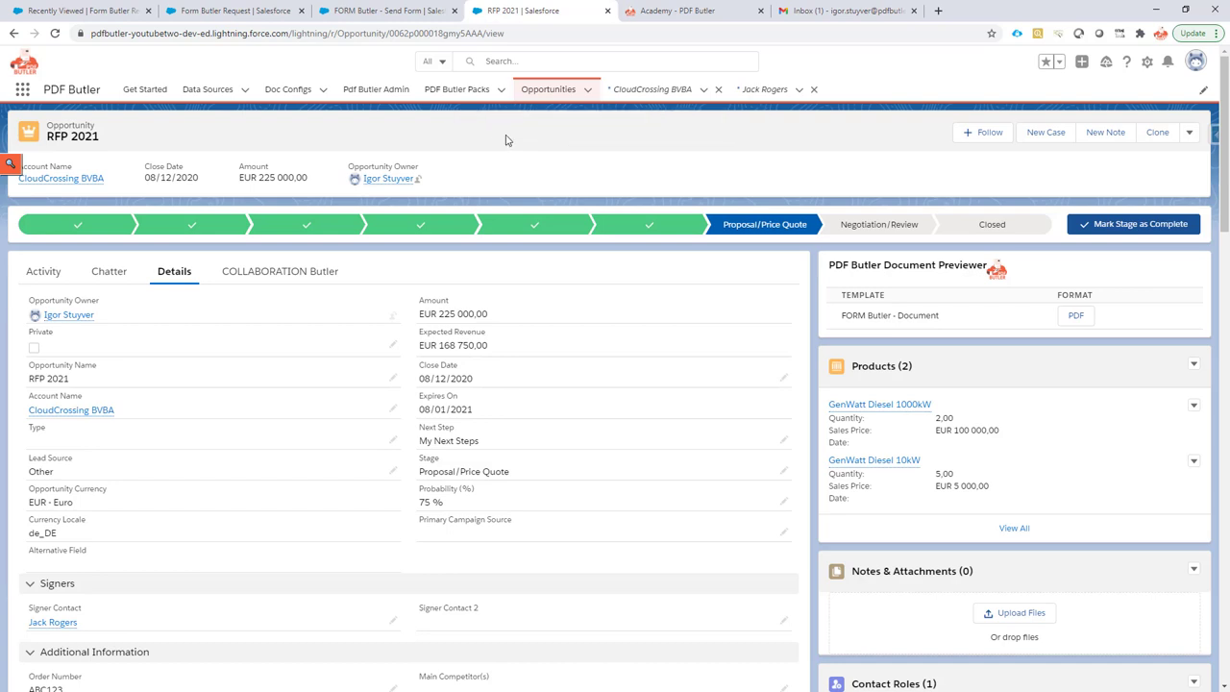
# Open the 'Request for you to fill out' email in the Gmail inbox.
pyautogui.click(814, 11)
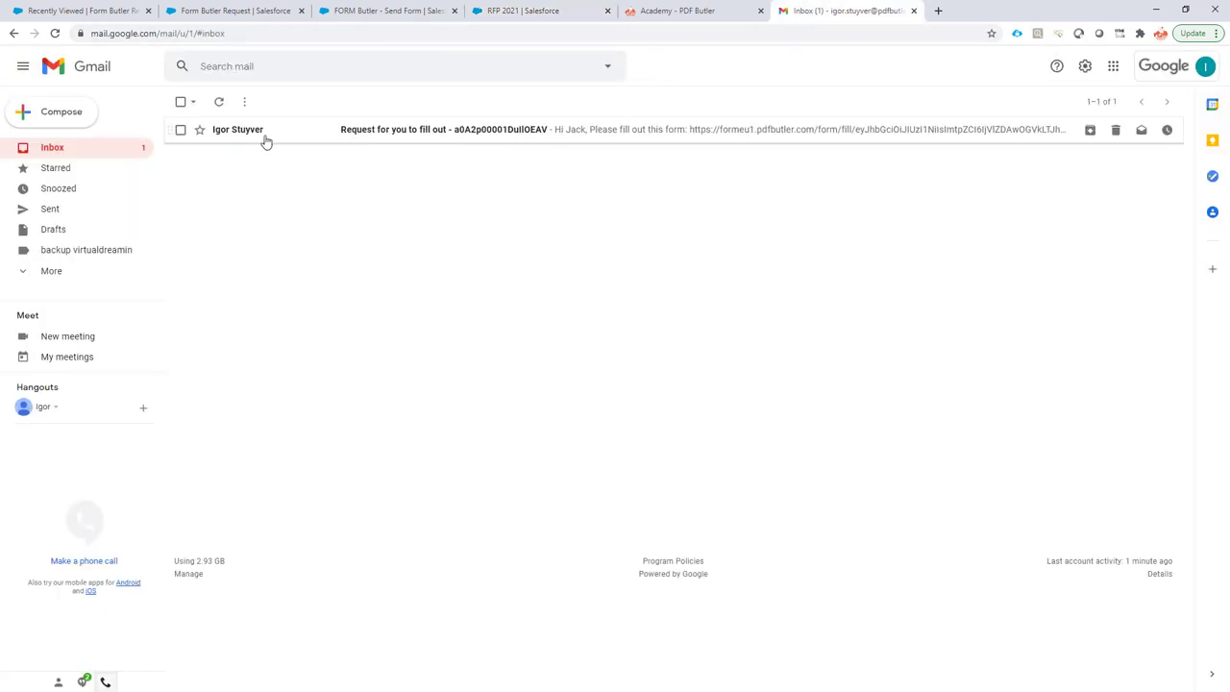
pyautogui.click(231, 138)
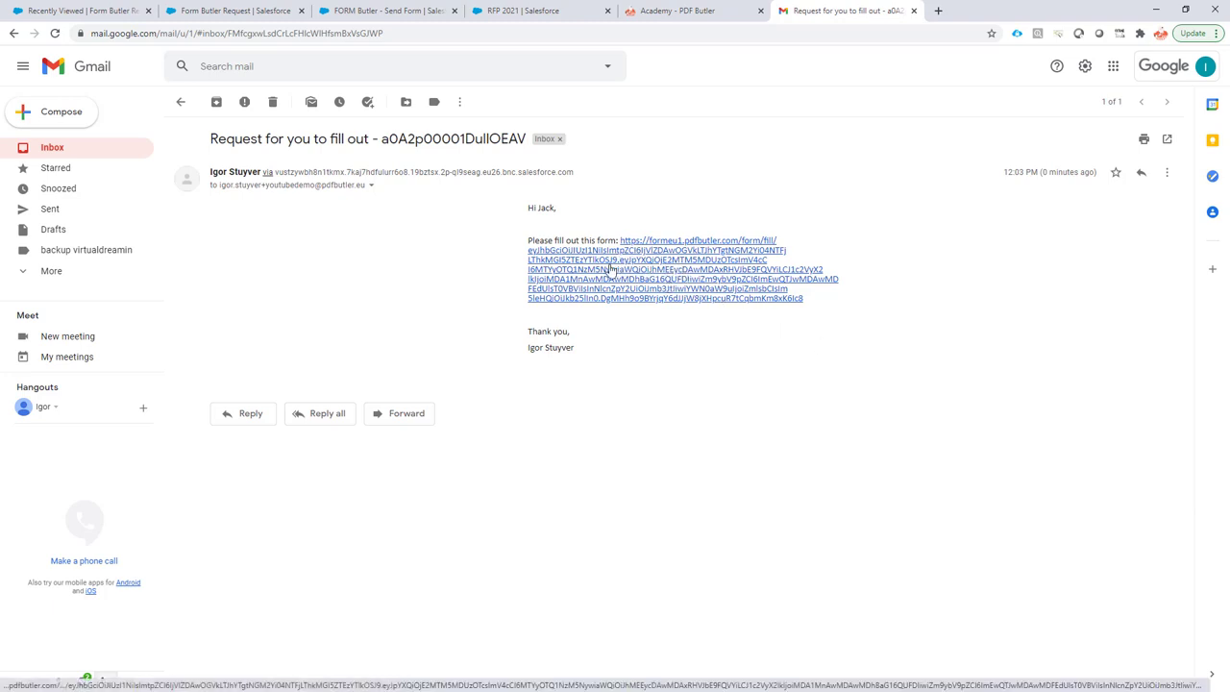
# Search the Academy site for LINK, then open the fillable form from the Gmail link.
pyautogui.click(687, 11)
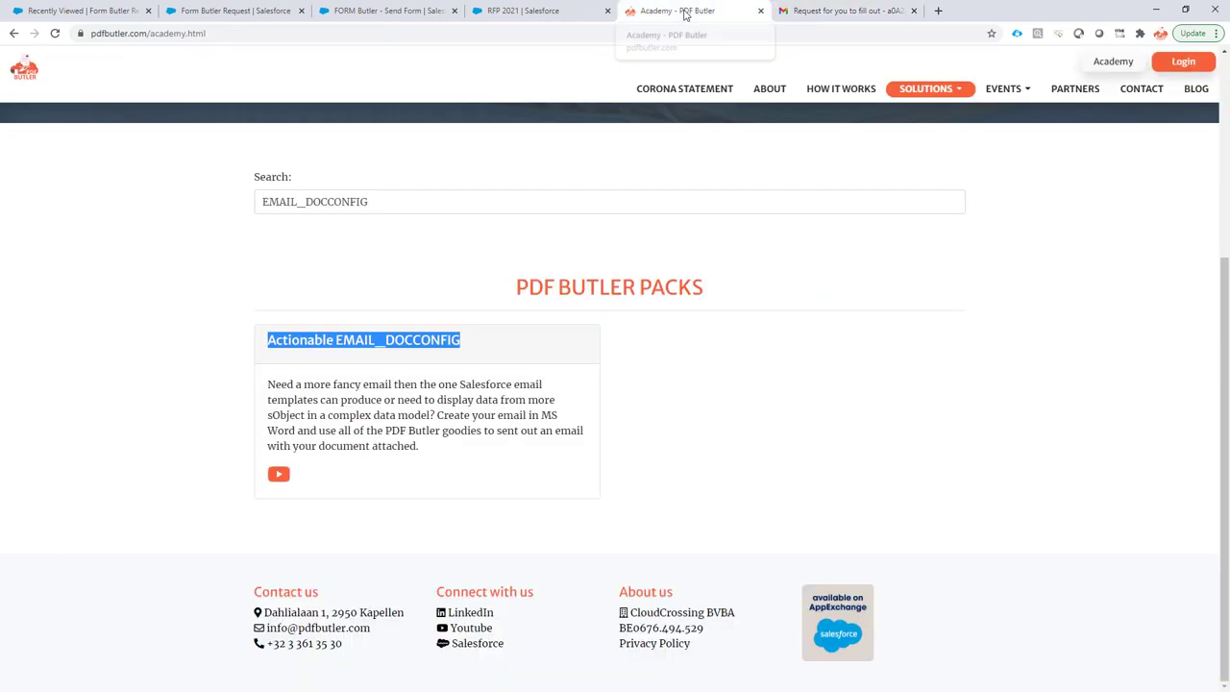
pyautogui.doubleClick(359, 210)
pyautogui.write('LINK')
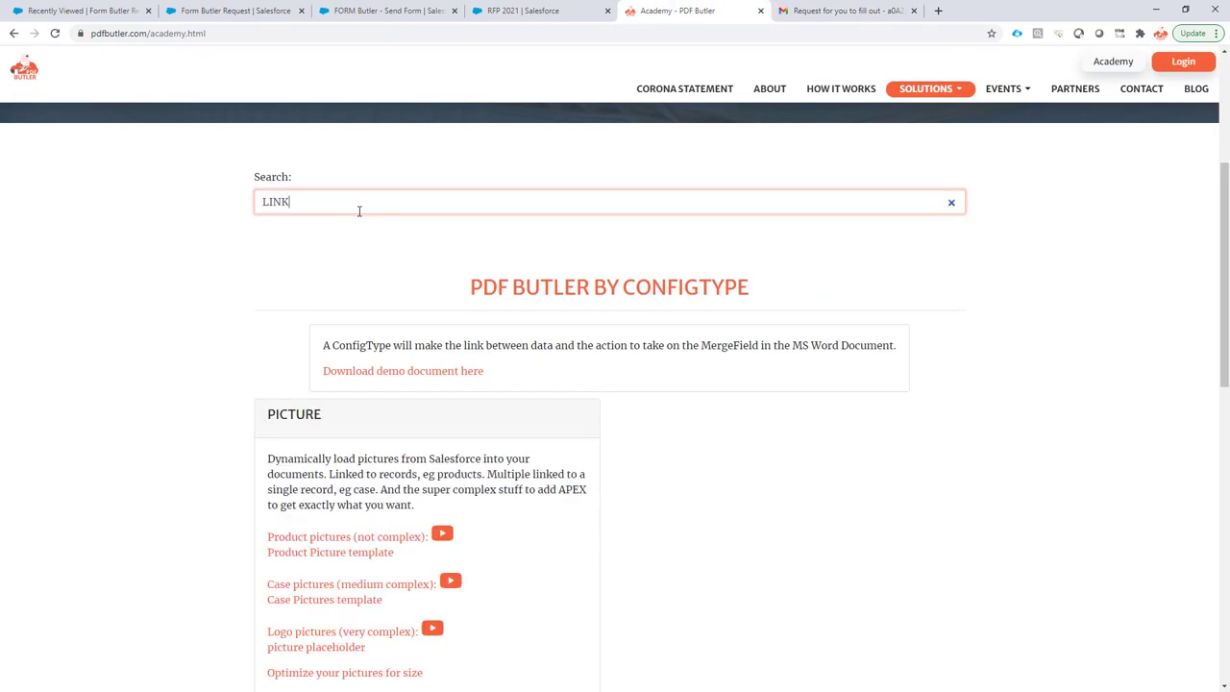
pyautogui.scroll(-9, 366, 326)
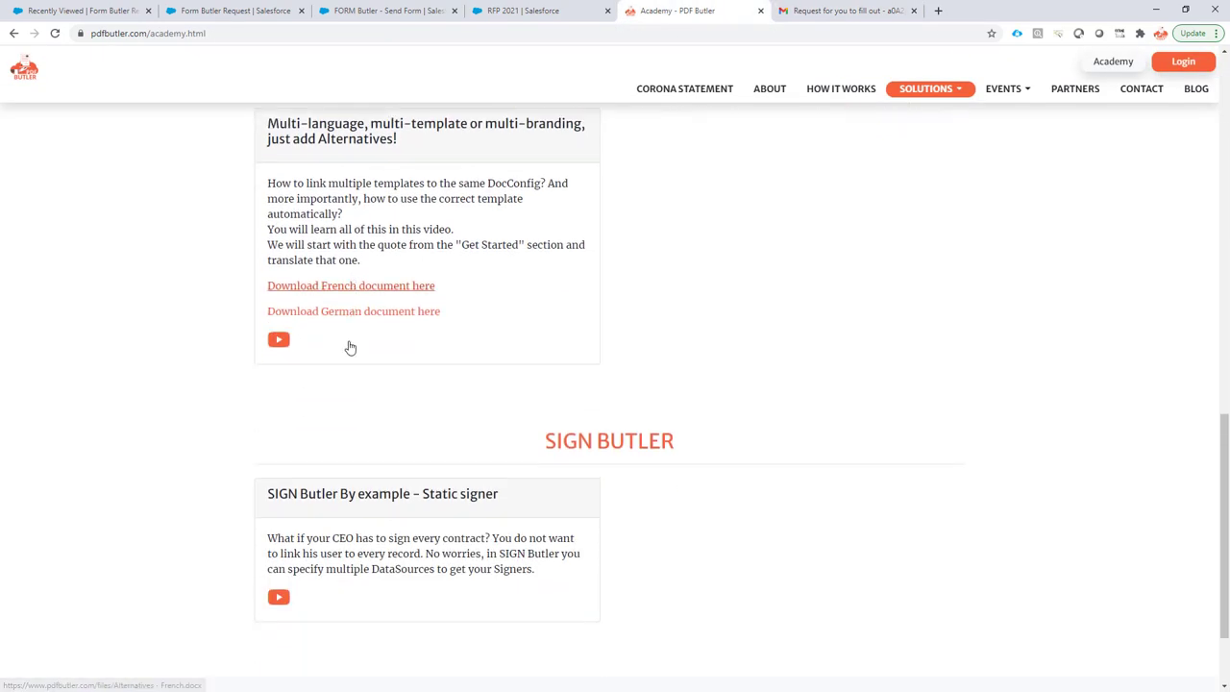
pyautogui.scroll(7, 380, 426)
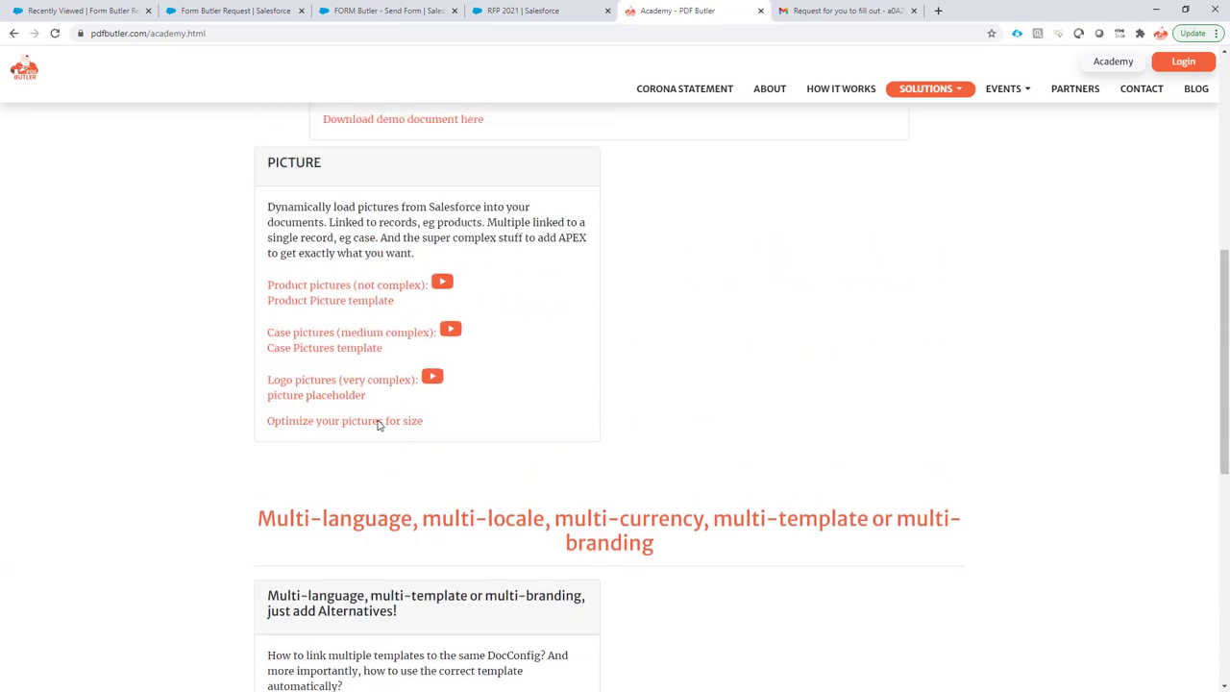
pyautogui.scroll(3, 379, 426)
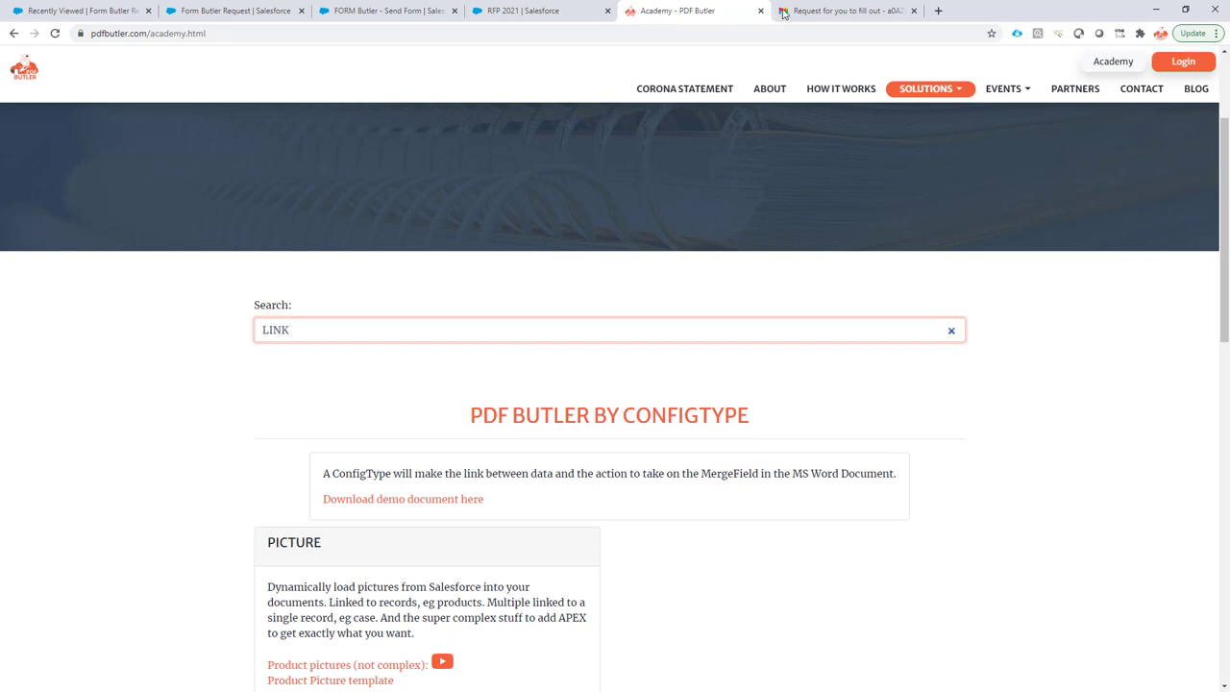
pyautogui.click(819, 13)
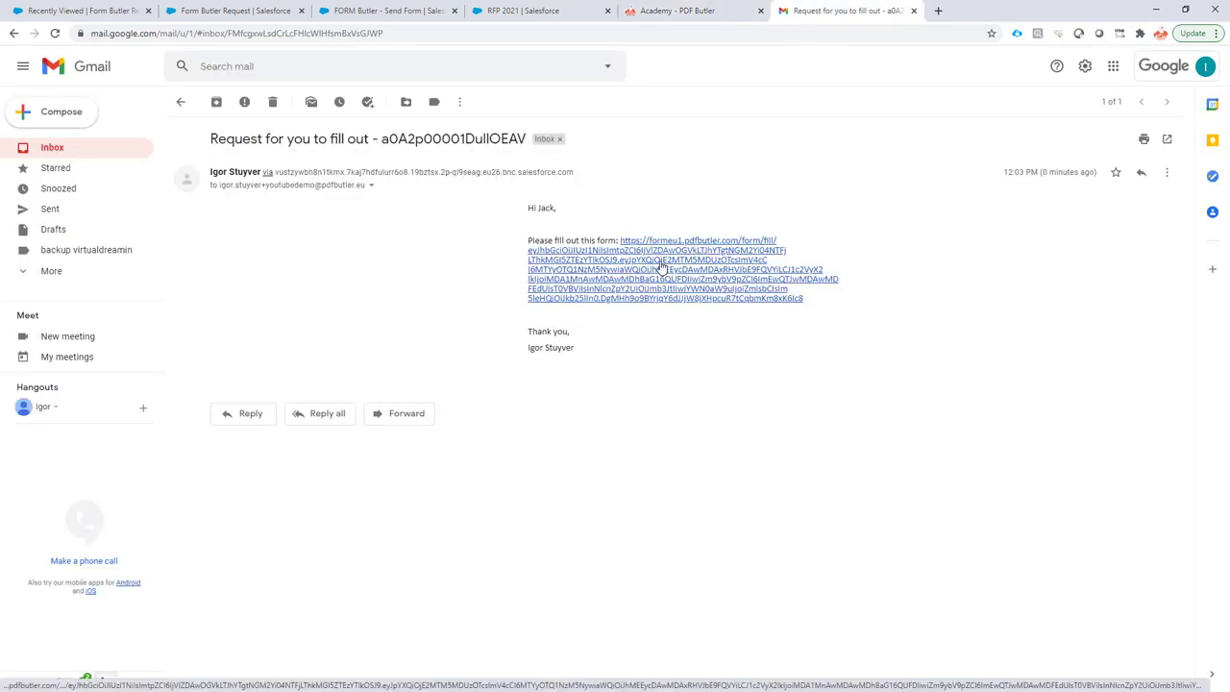
pyautogui.click(661, 263)
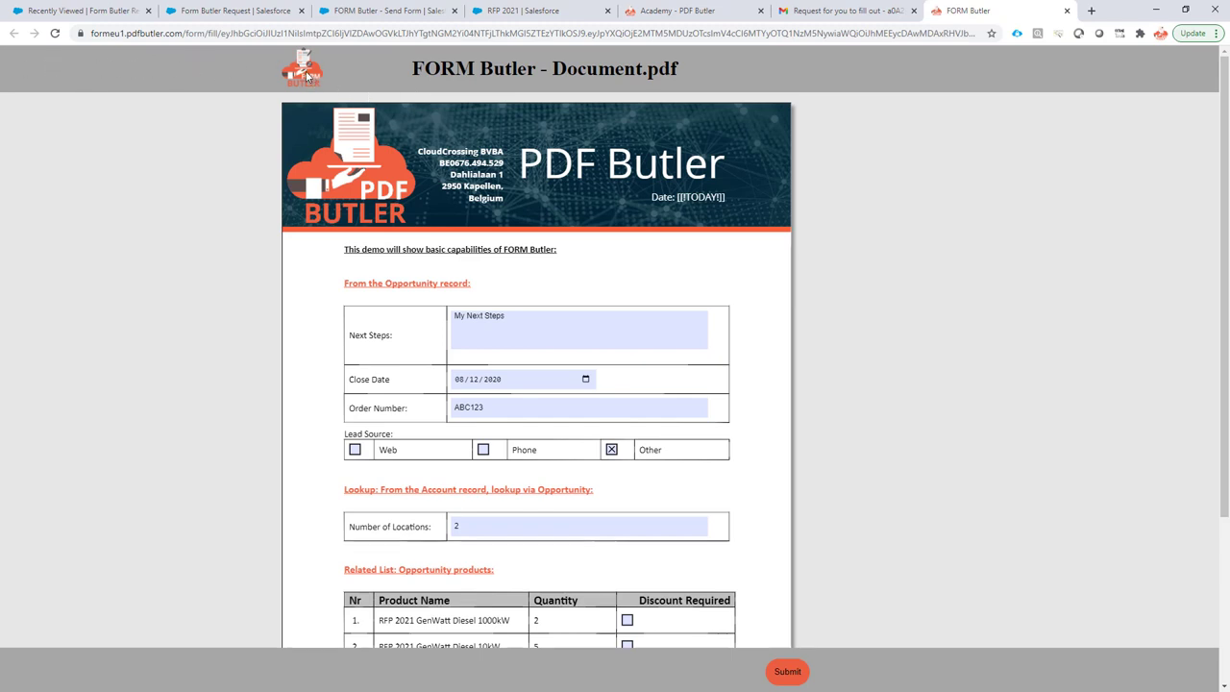
# Append 'Academy' to Next Steps so it reads 'My Next Steps Academy'.
pyautogui.scroll(-3, 384, 195)
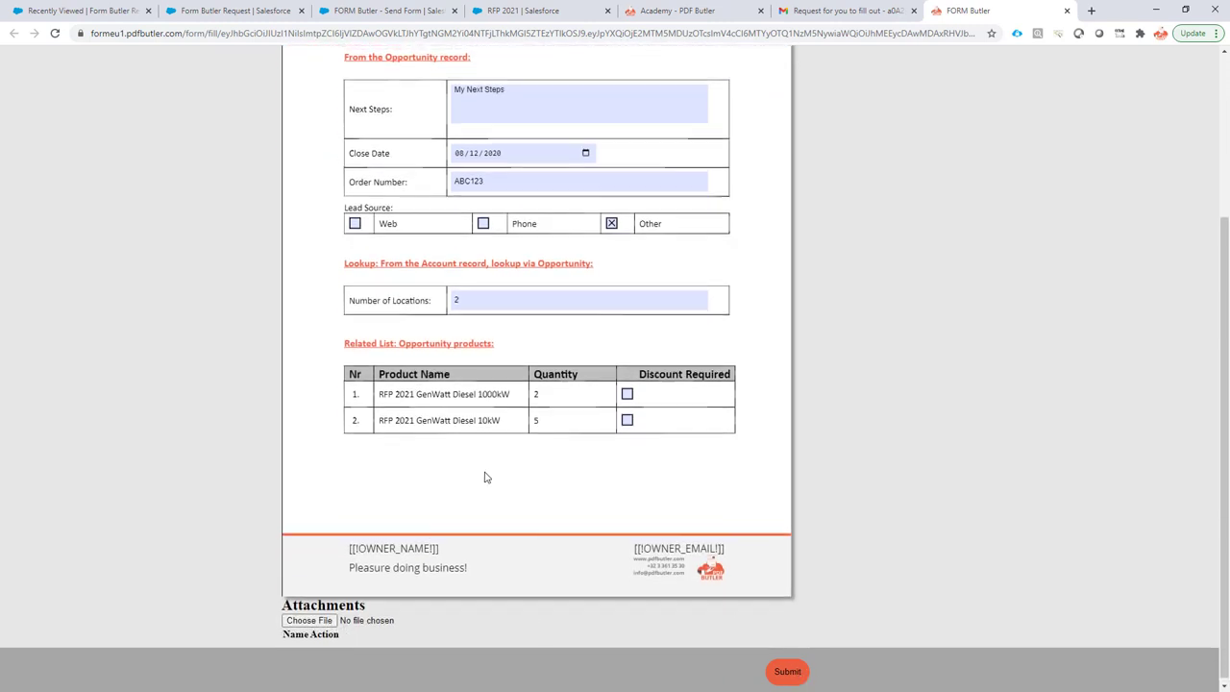
pyautogui.scroll(2, 516, 472)
pyautogui.click(529, 218)
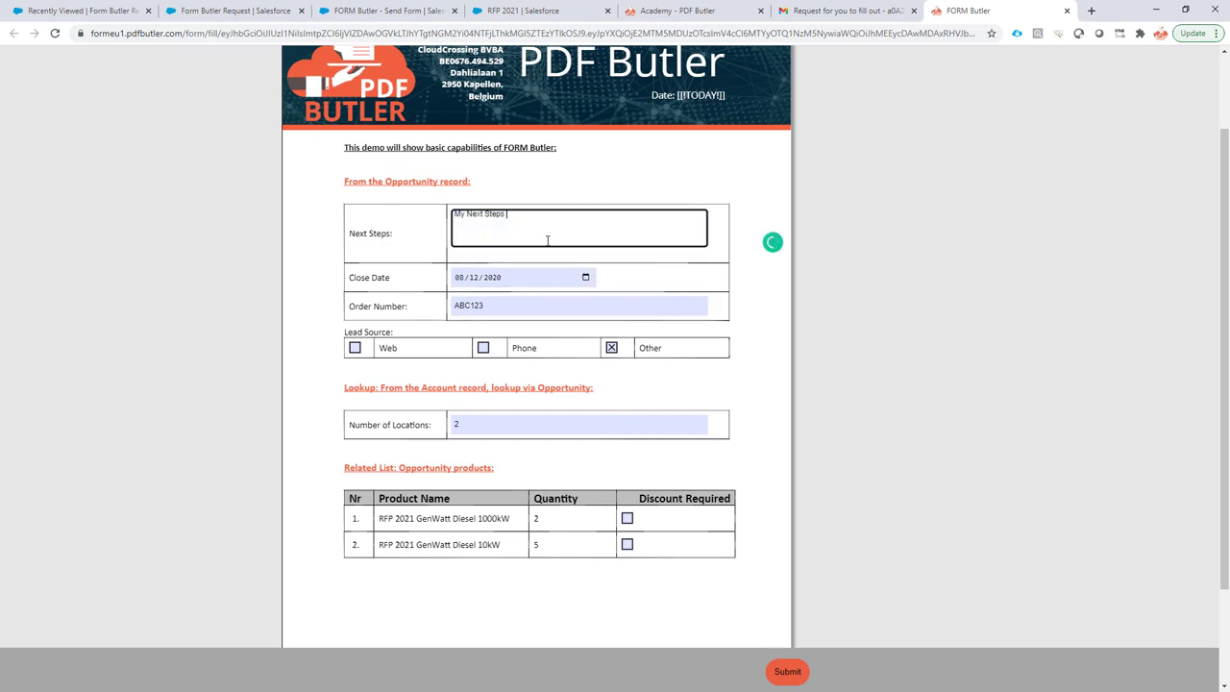
pyautogui.write('Academy')
# Set the Close Date to 01/04/2021 using the calendar picker.
pyautogui.click(586, 278)
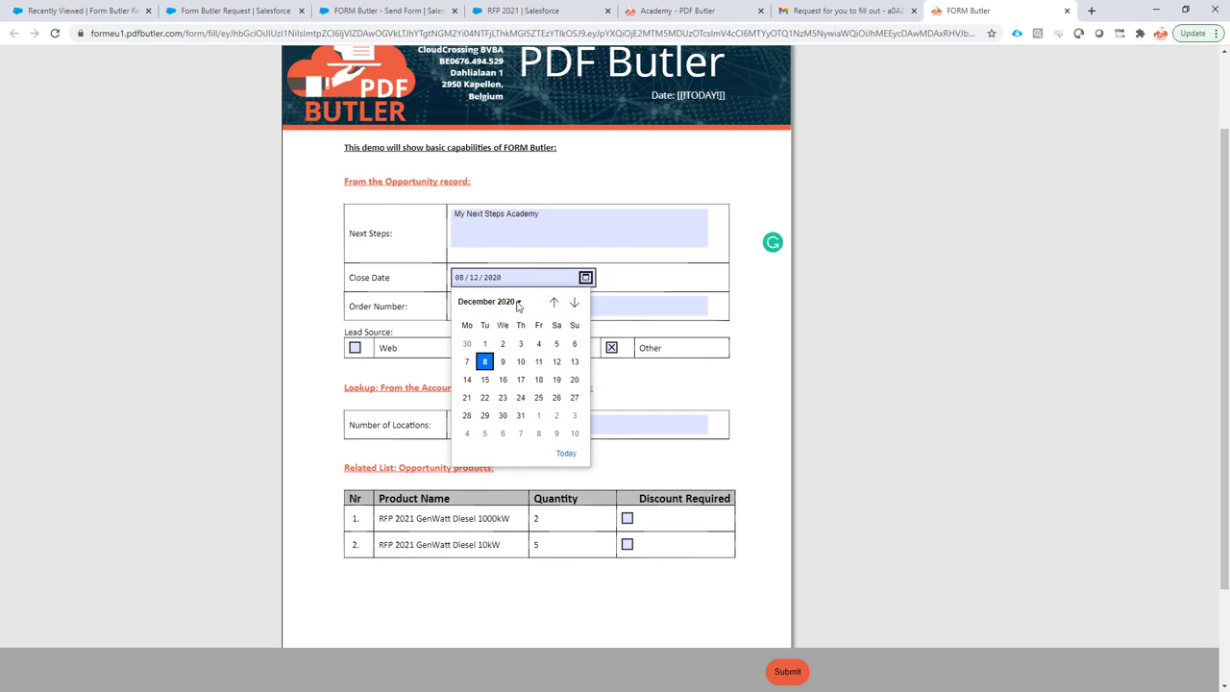
pyautogui.click(518, 303)
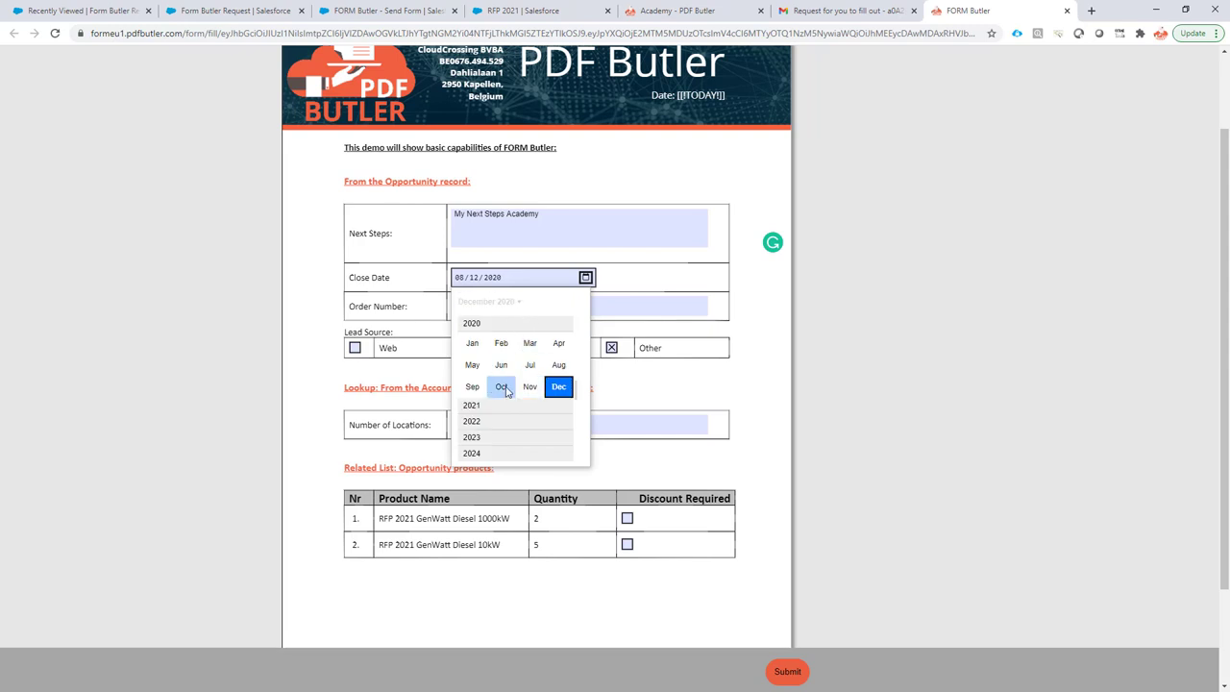
pyautogui.click(480, 405)
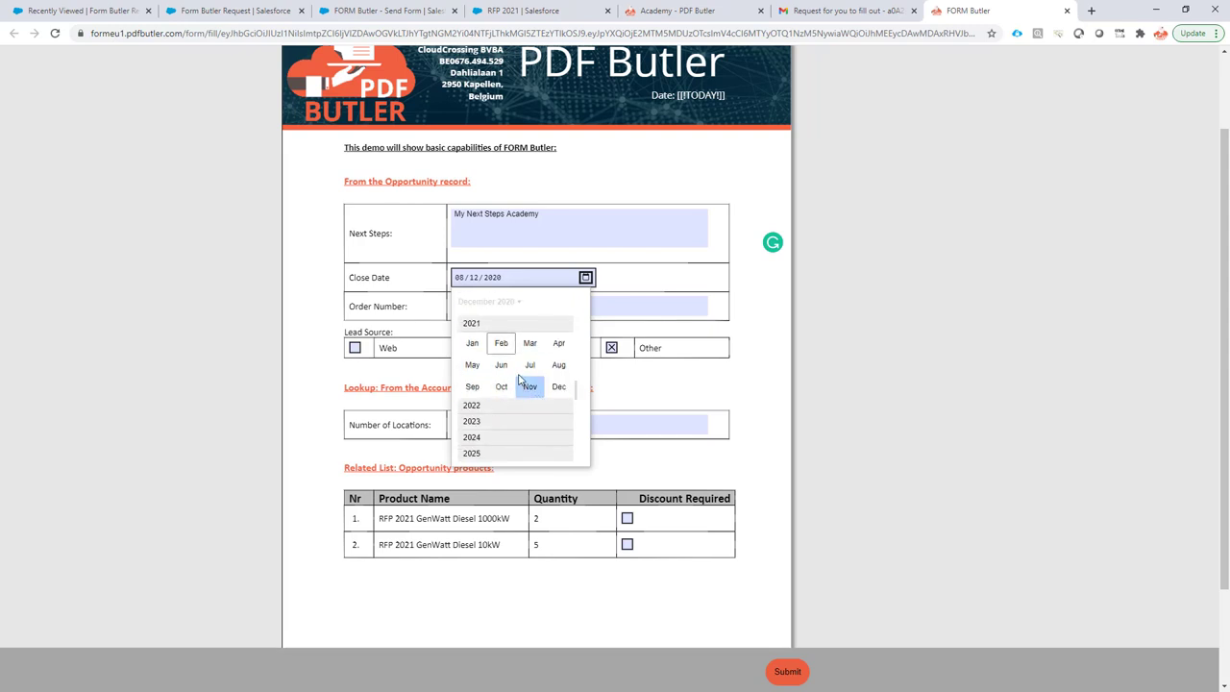
pyautogui.click(560, 343)
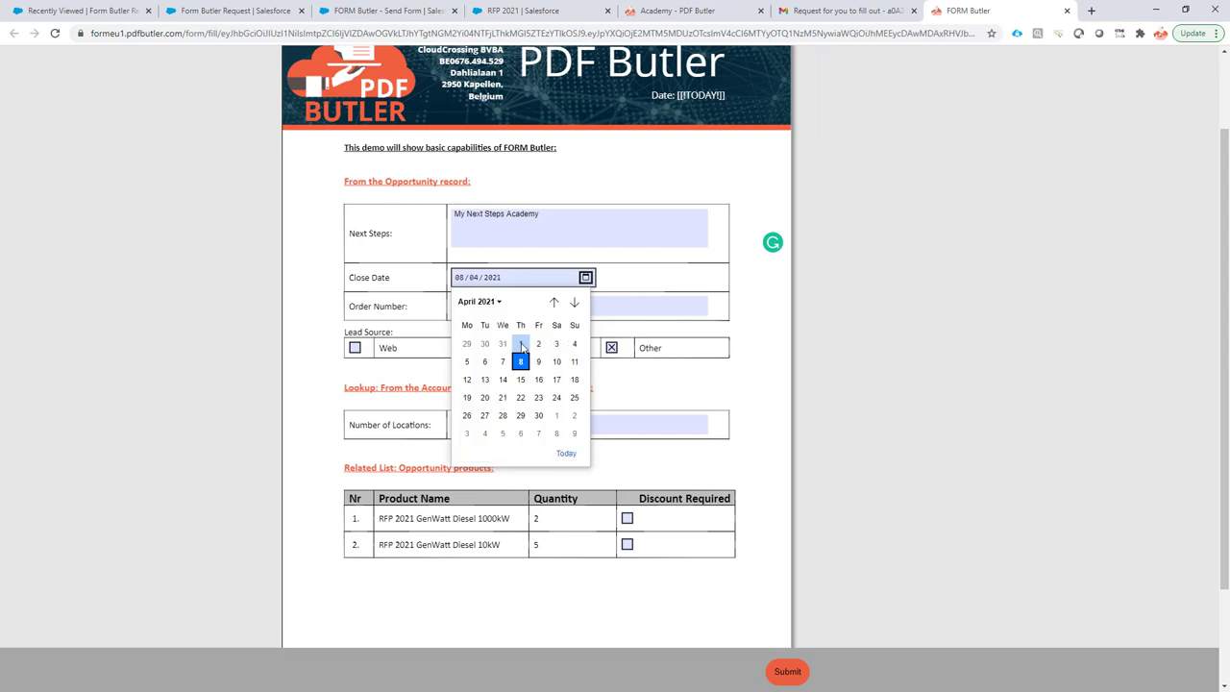
pyautogui.click(521, 346)
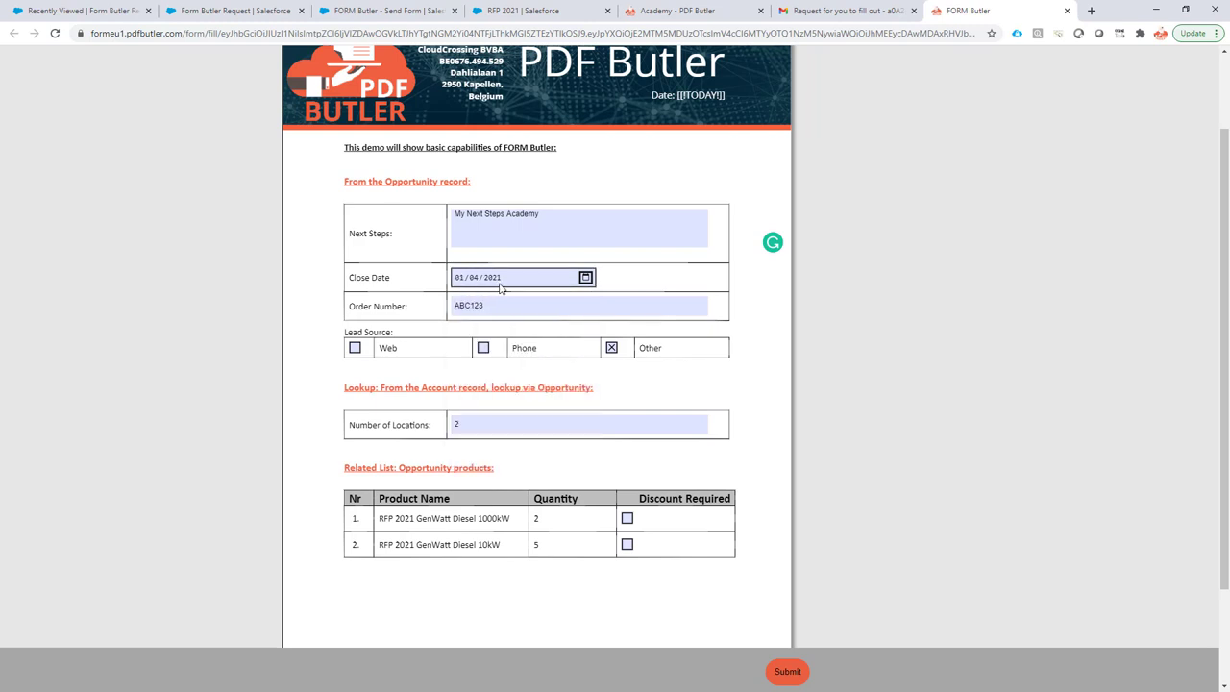
# Change Order Number to ABC1234, set lead source to Web, and set Number of Locations to 5.
pyautogui.click(500, 305)
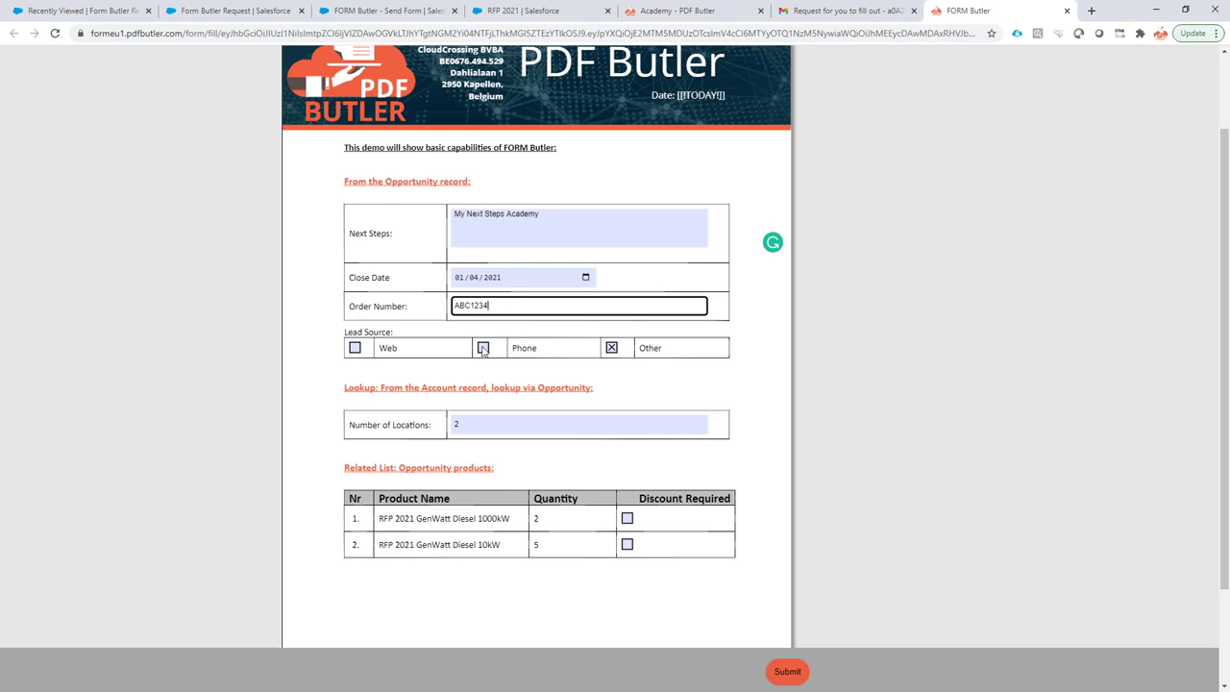
pyautogui.click(355, 348)
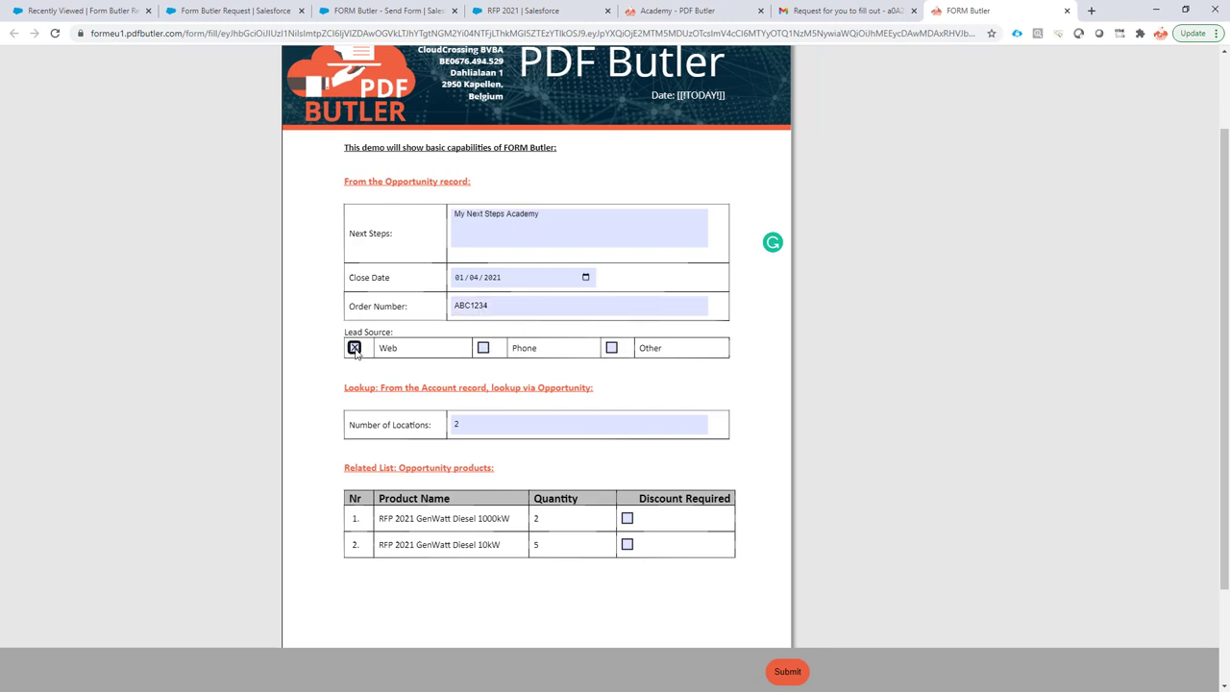
pyautogui.click(482, 348)
pyautogui.click(354, 348)
pyautogui.click(482, 348)
pyautogui.click(610, 350)
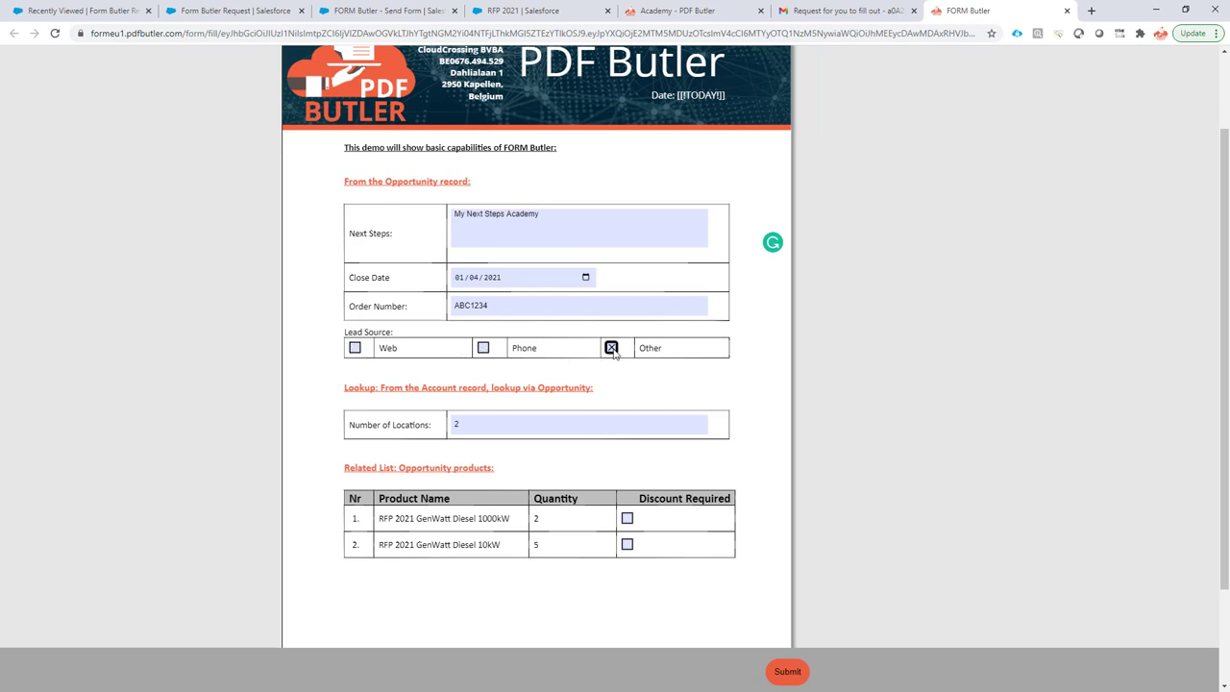
pyautogui.click(356, 348)
pyautogui.click(482, 349)
pyautogui.click(356, 349)
pyautogui.scroll(-2, 365, 368)
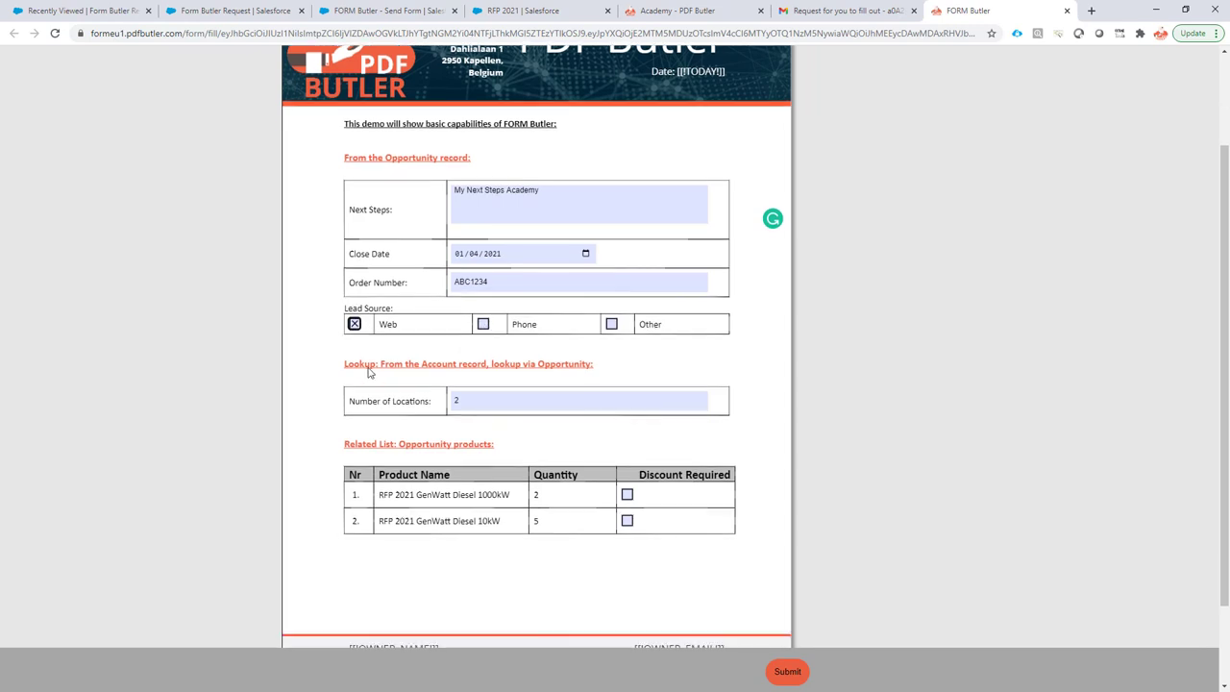
pyautogui.click(477, 300)
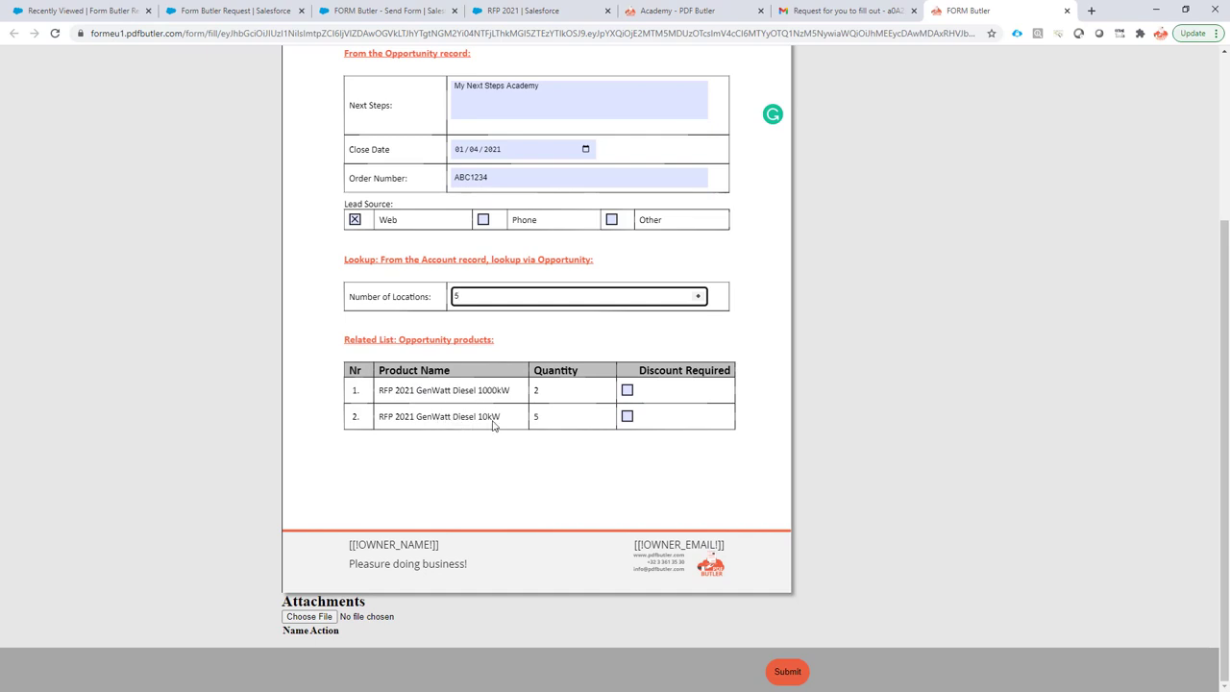
# Tick Discount Required for GenWatt Diesel 10kW, submit the form, and download FORM Butler - Document.pdf.
pyautogui.click(626, 417)
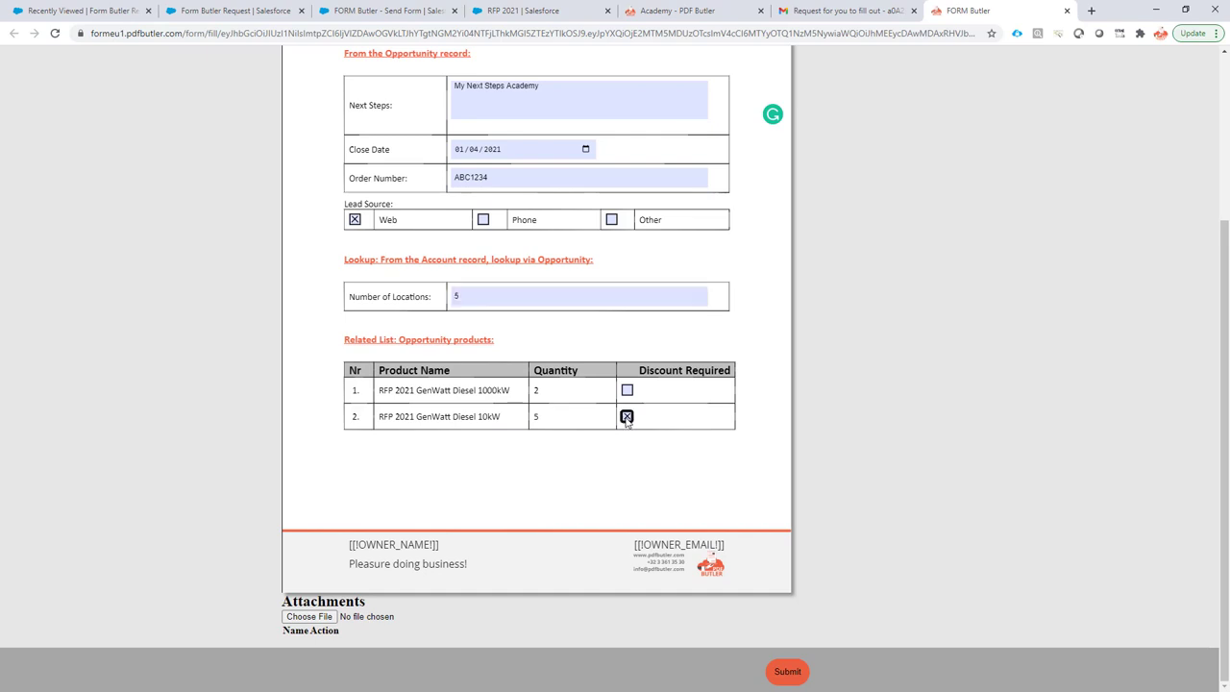
pyautogui.scroll(-1, 659, 458)
pyautogui.click(787, 673)
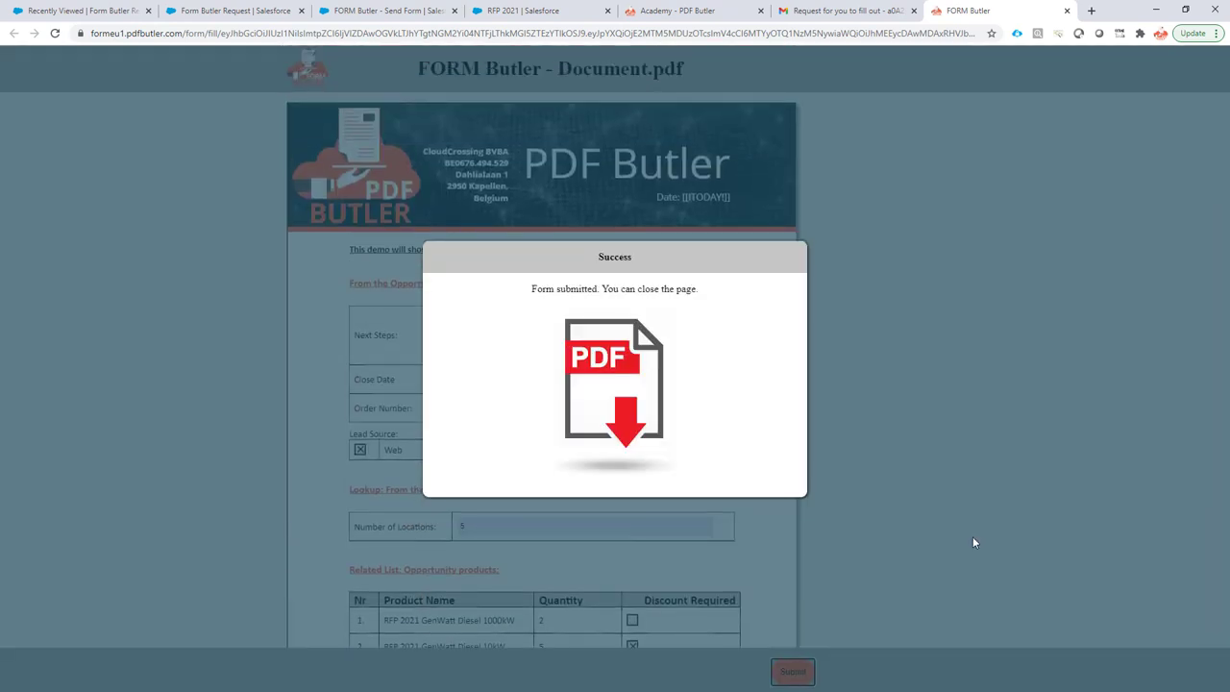
pyautogui.click(615, 359)
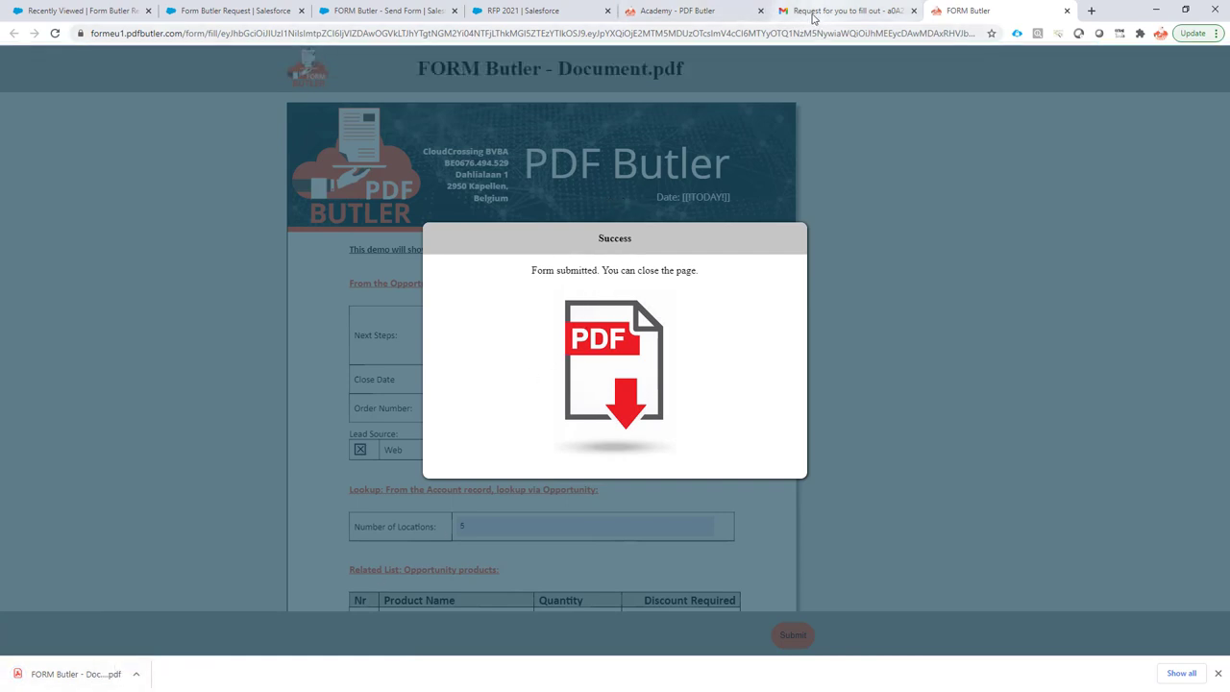
# Reload RFP 2021 and check the updated Next Step, Lead Source Web, Order Number ABC1234 and Close Date.
pyautogui.click(518, 11)
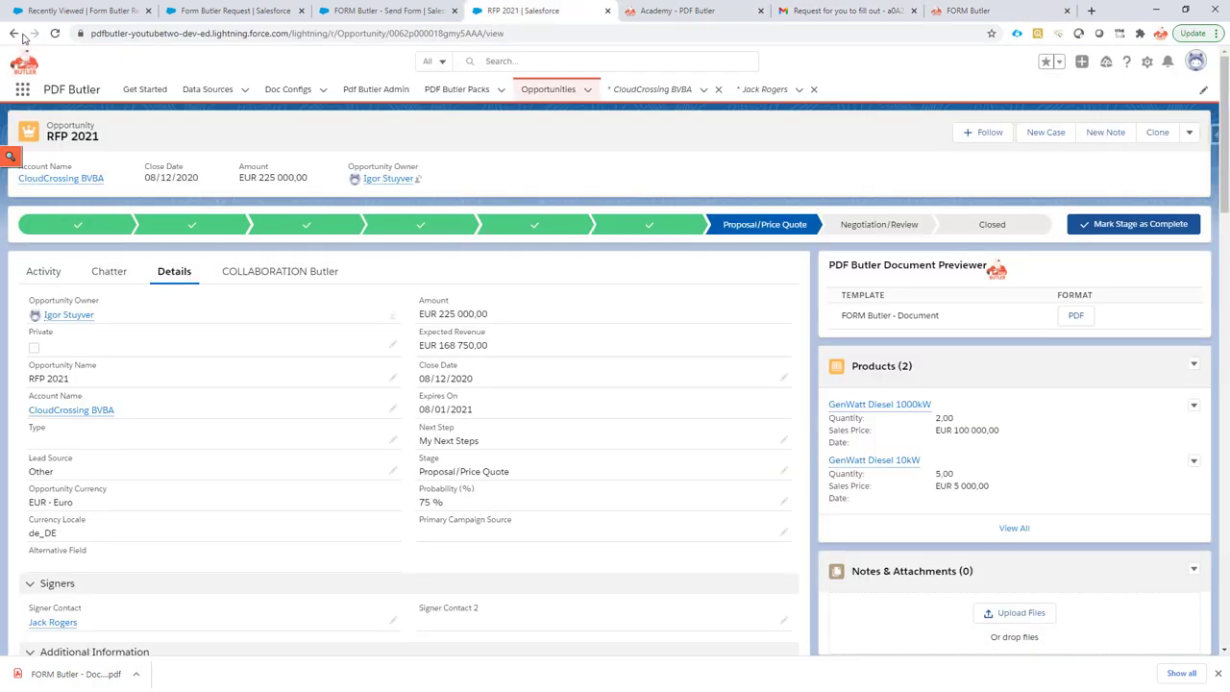
pyautogui.click(55, 34)
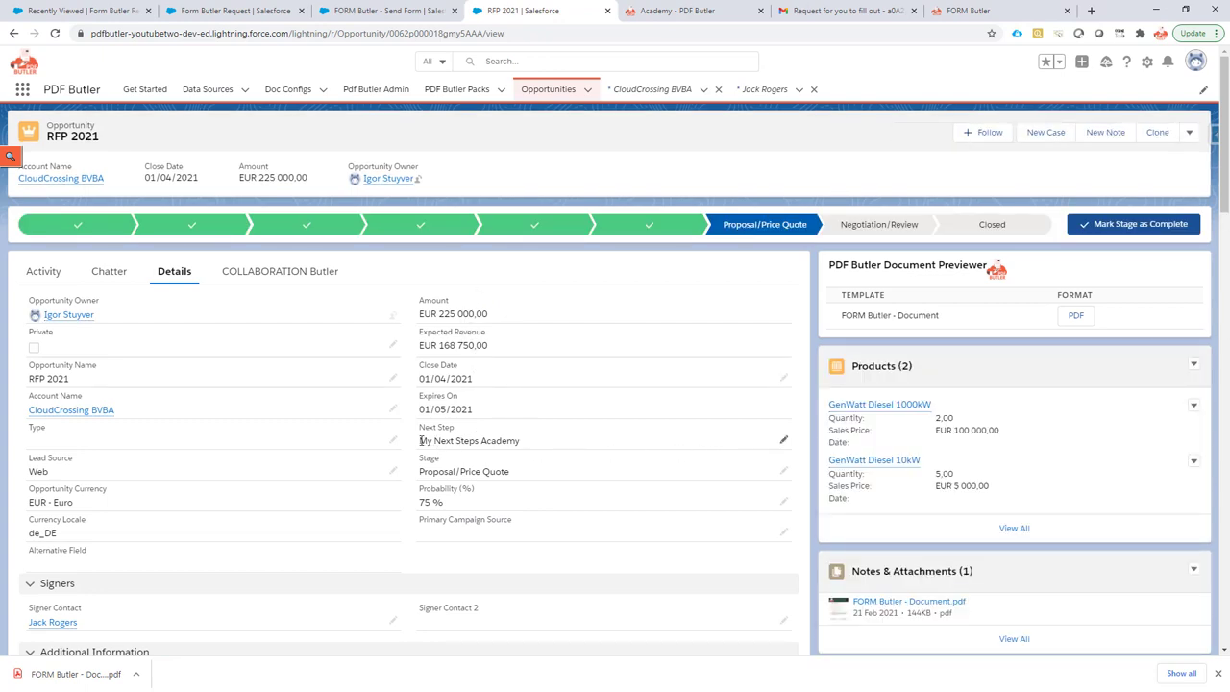
pyautogui.moveTo(426, 440); pyautogui.dragTo(520, 441)
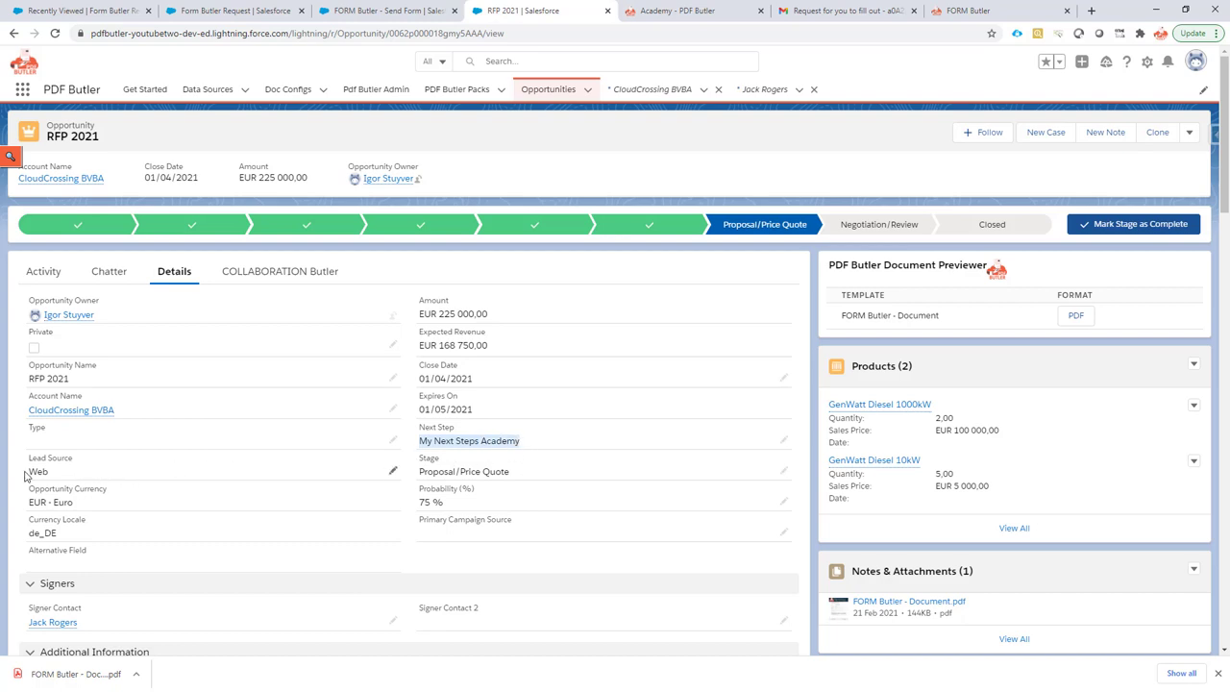
pyautogui.moveTo(29, 458); pyautogui.dragTo(50, 473)
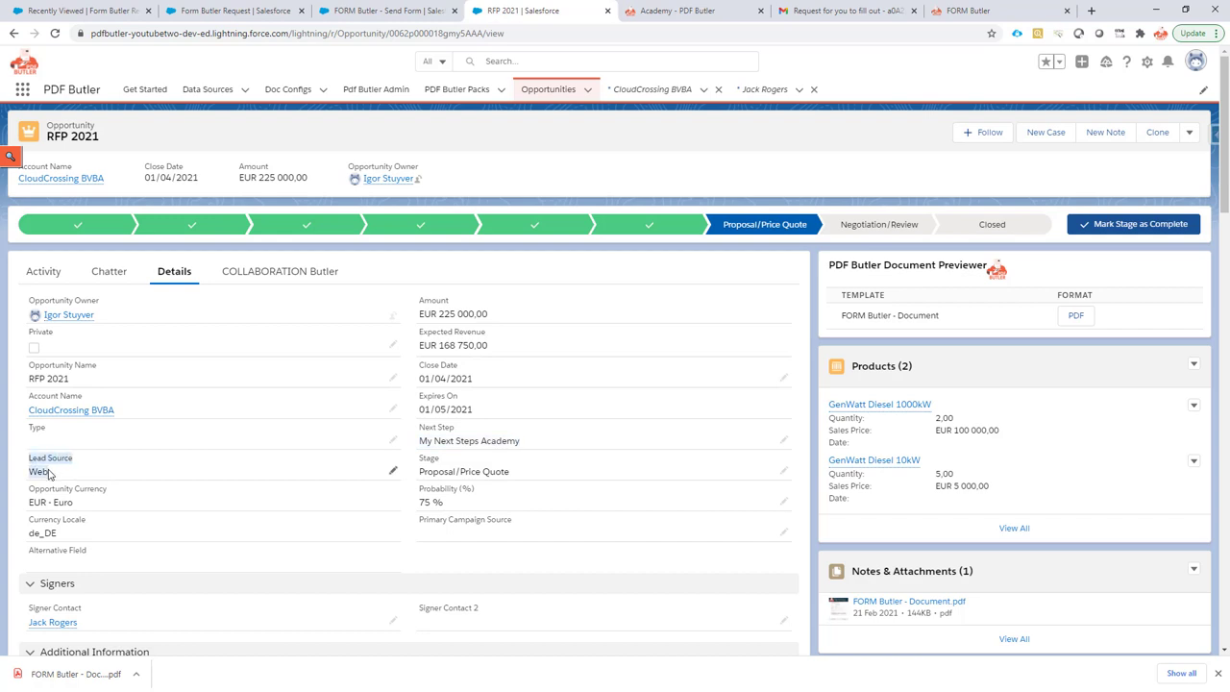
pyautogui.scroll(-2, 241, 415)
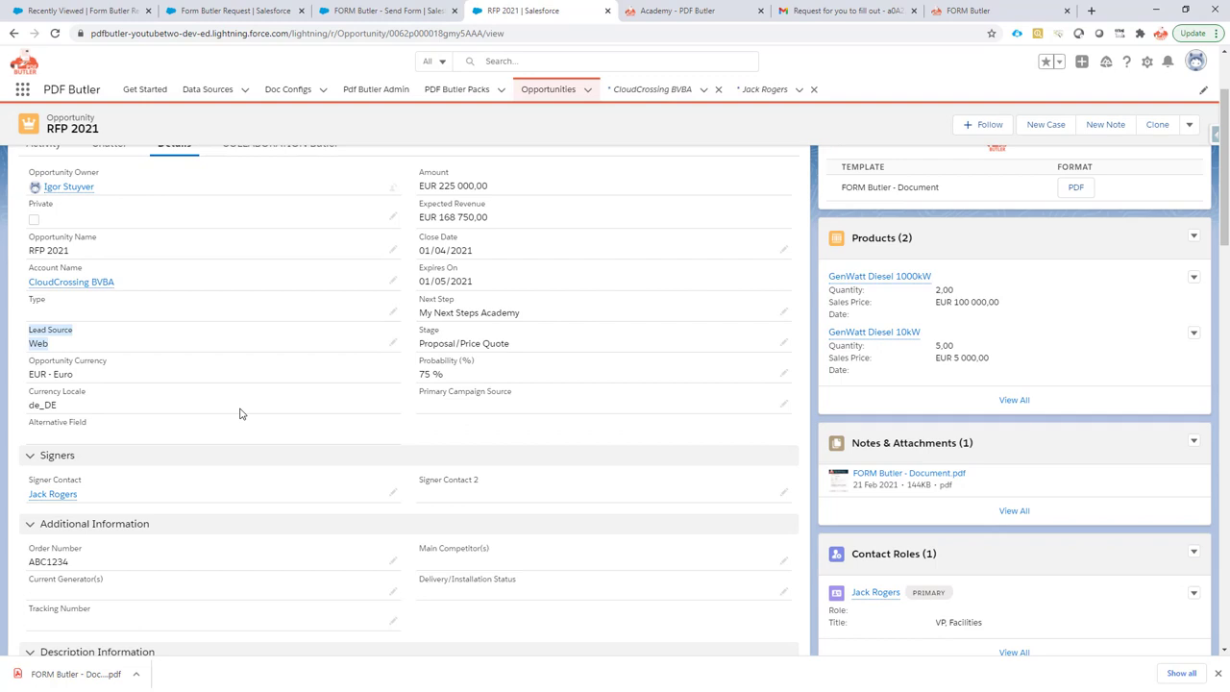
pyautogui.scroll(-1, 241, 414)
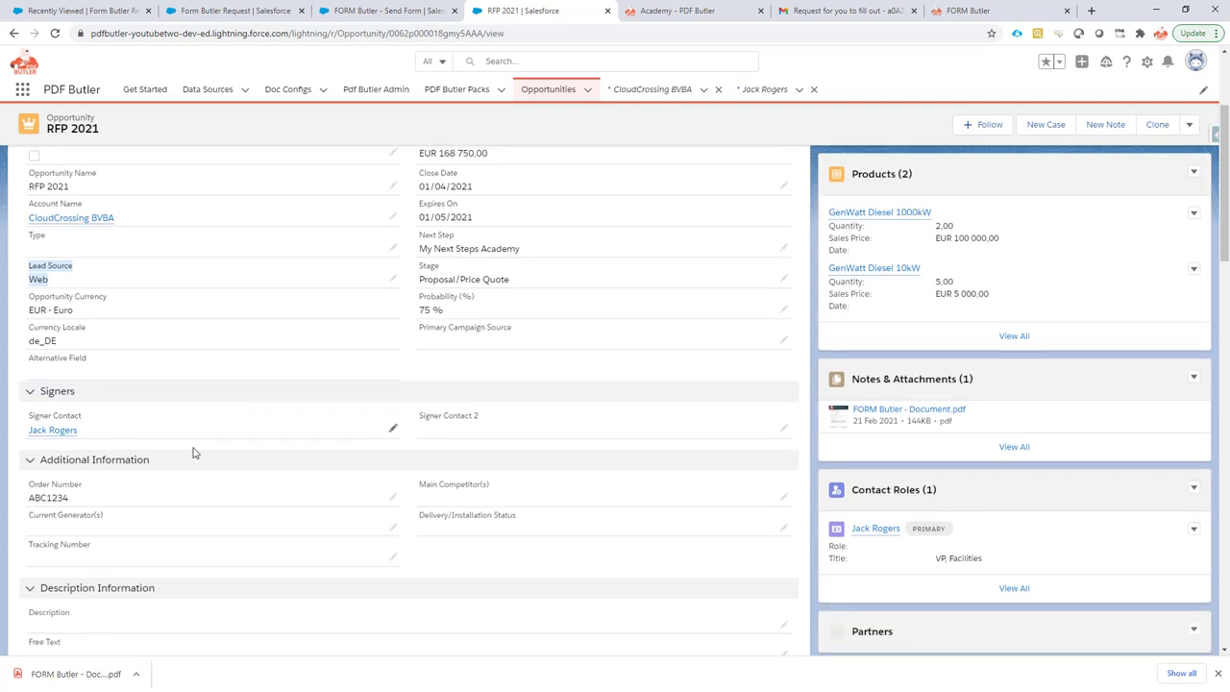
pyautogui.click(31, 497)
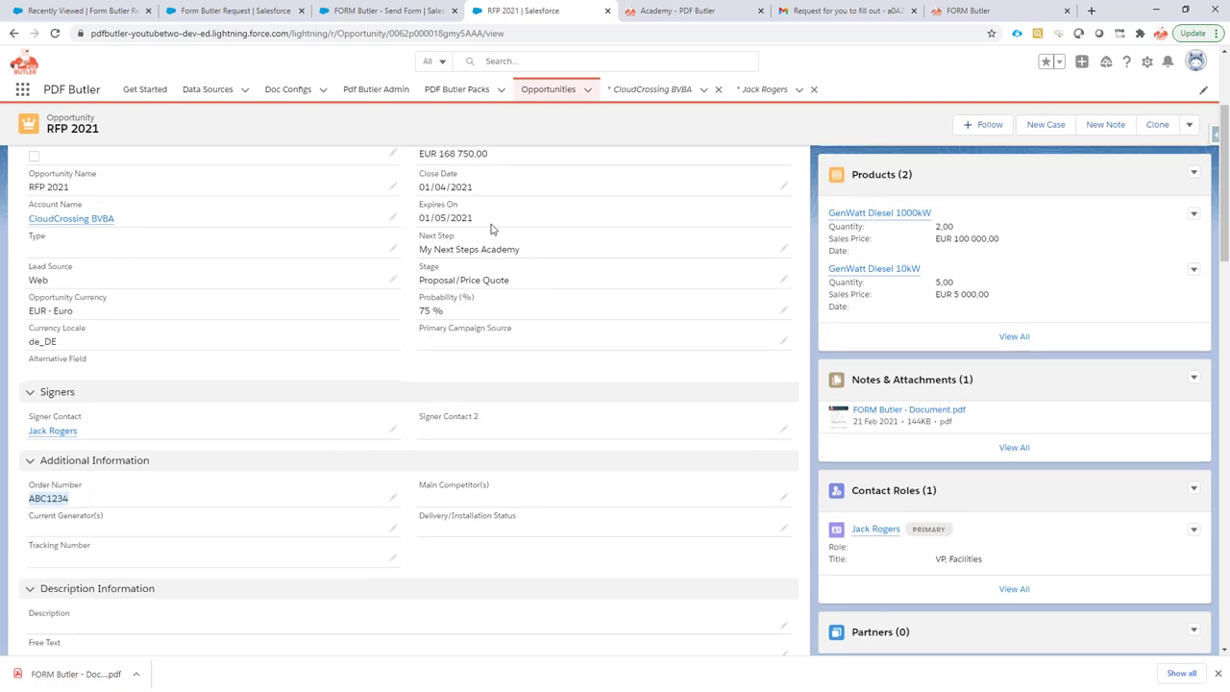
pyautogui.scroll(1, 493, 231)
pyautogui.moveTo(419, 249); pyautogui.dragTo(483, 258)
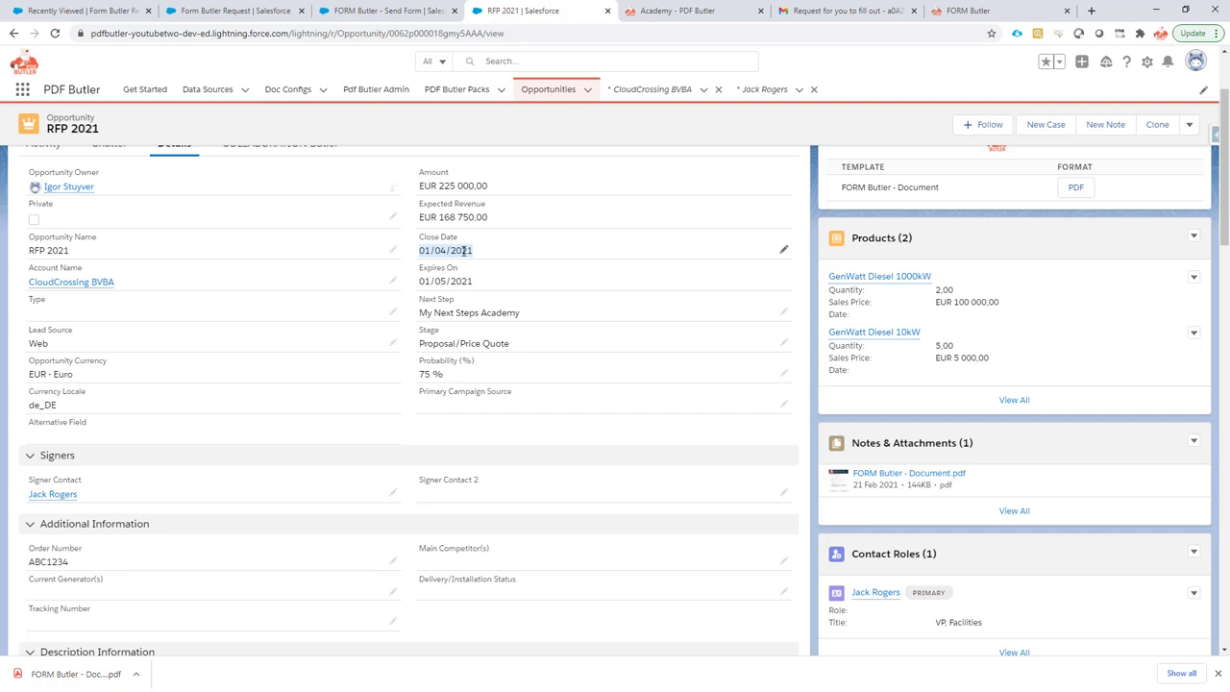
# Open CloudCrossing BVBA in a new tab, confirm Number of Locations is 5, and return to RFP 2021.
pyautogui.moveTo(72, 286)
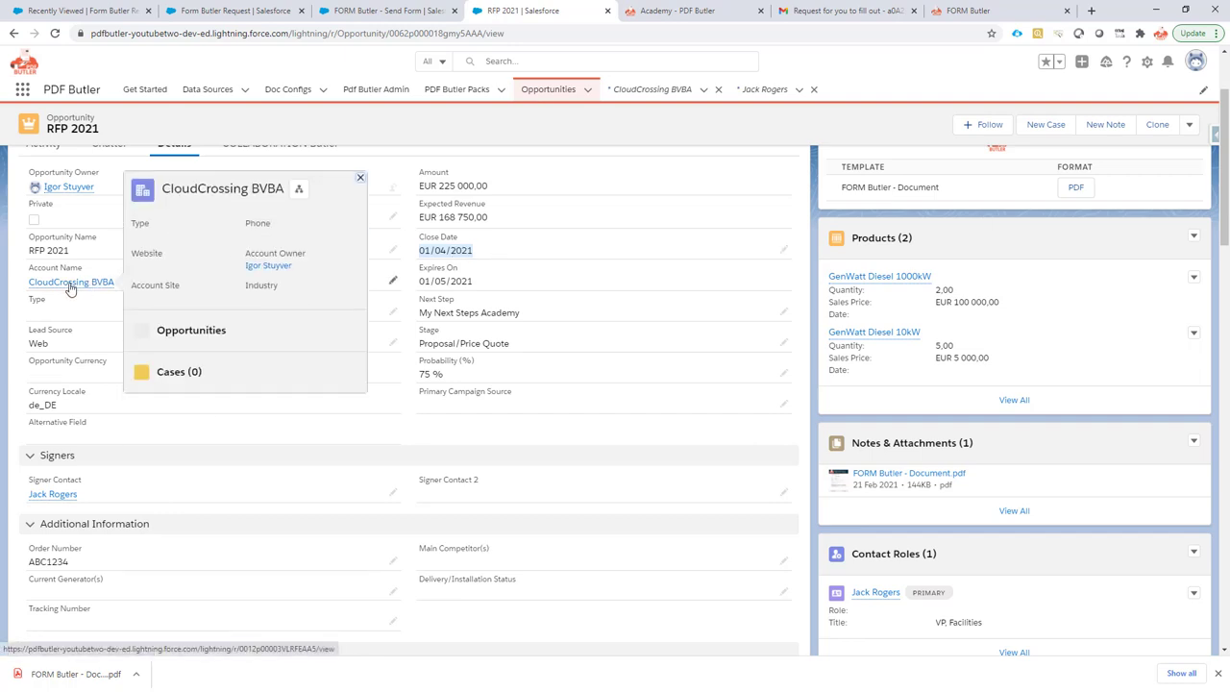
pyautogui.rightClick(70, 286)
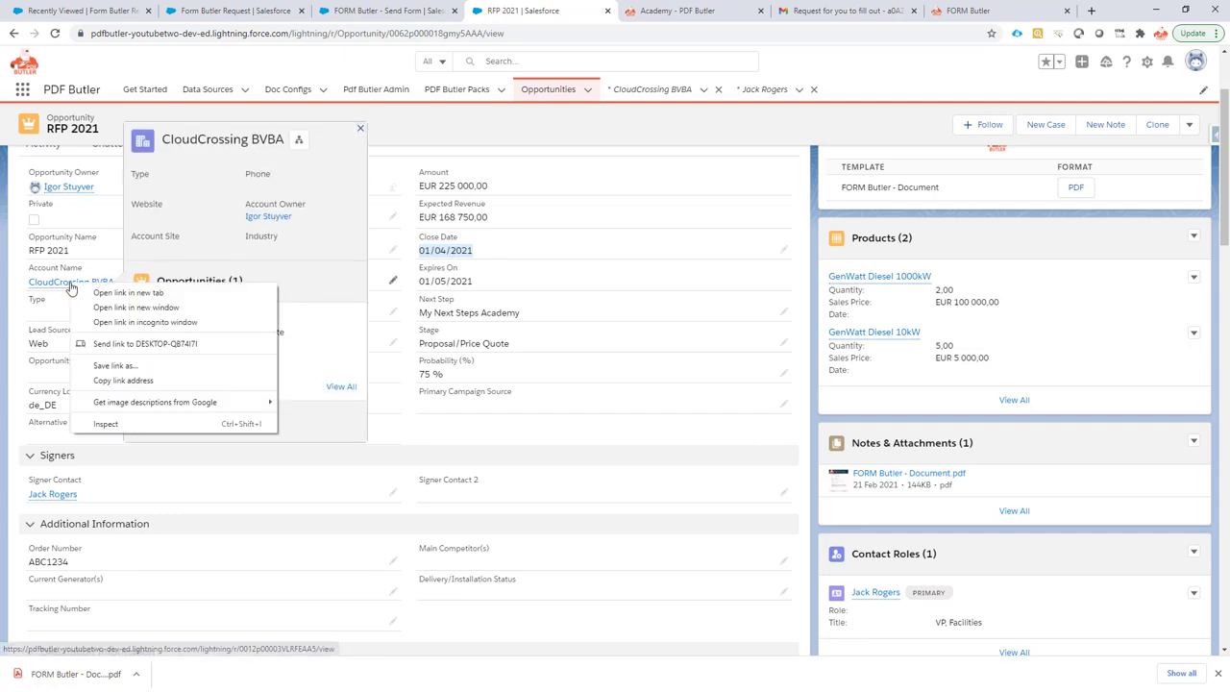
pyautogui.click(106, 293)
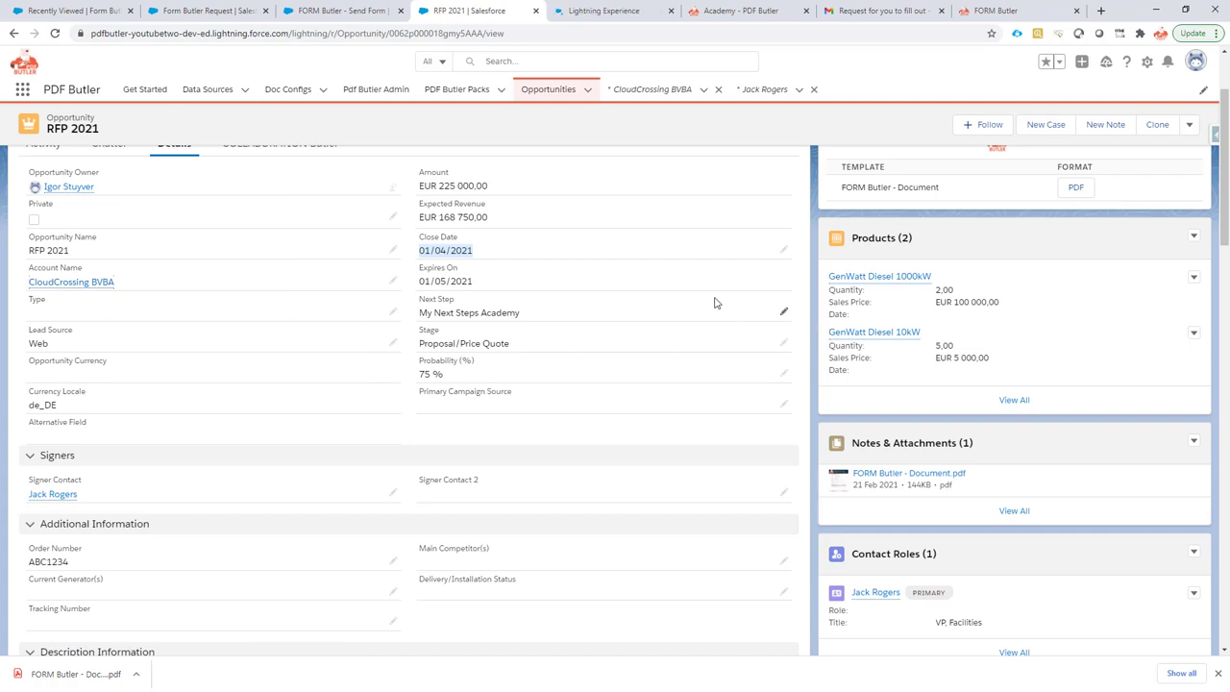
pyautogui.click(596, 11)
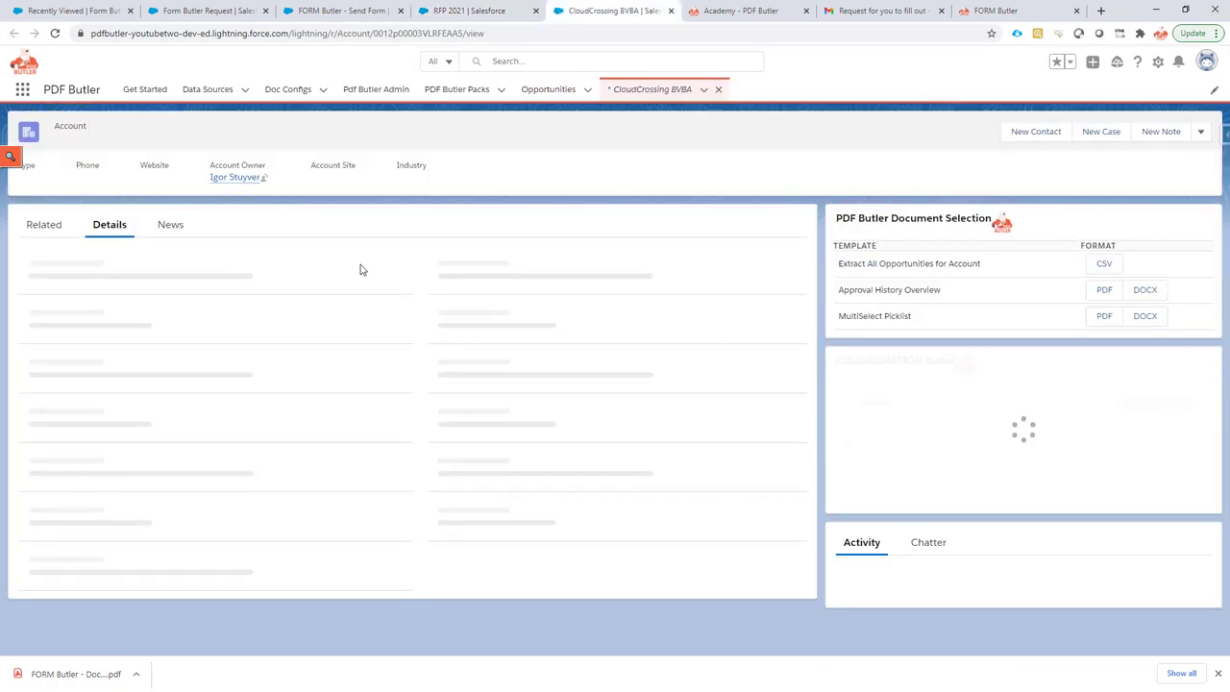
pyautogui.scroll(-2, 251, 312)
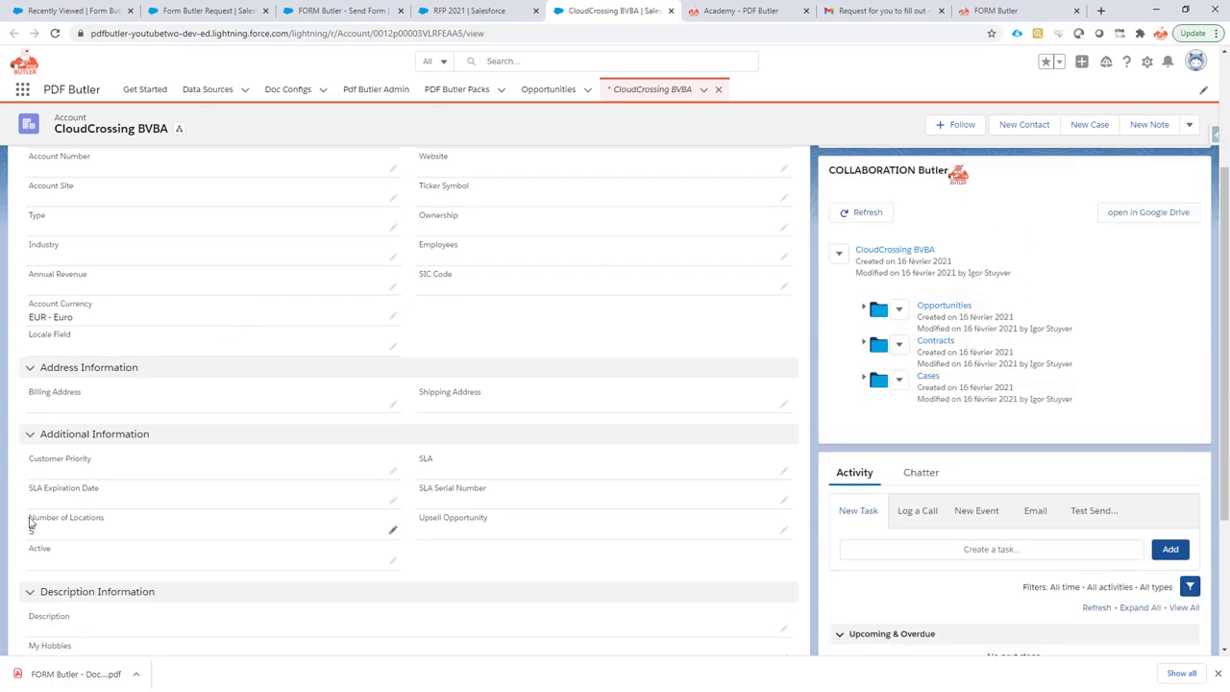
pyautogui.moveTo(28, 519); pyautogui.dragTo(103, 522)
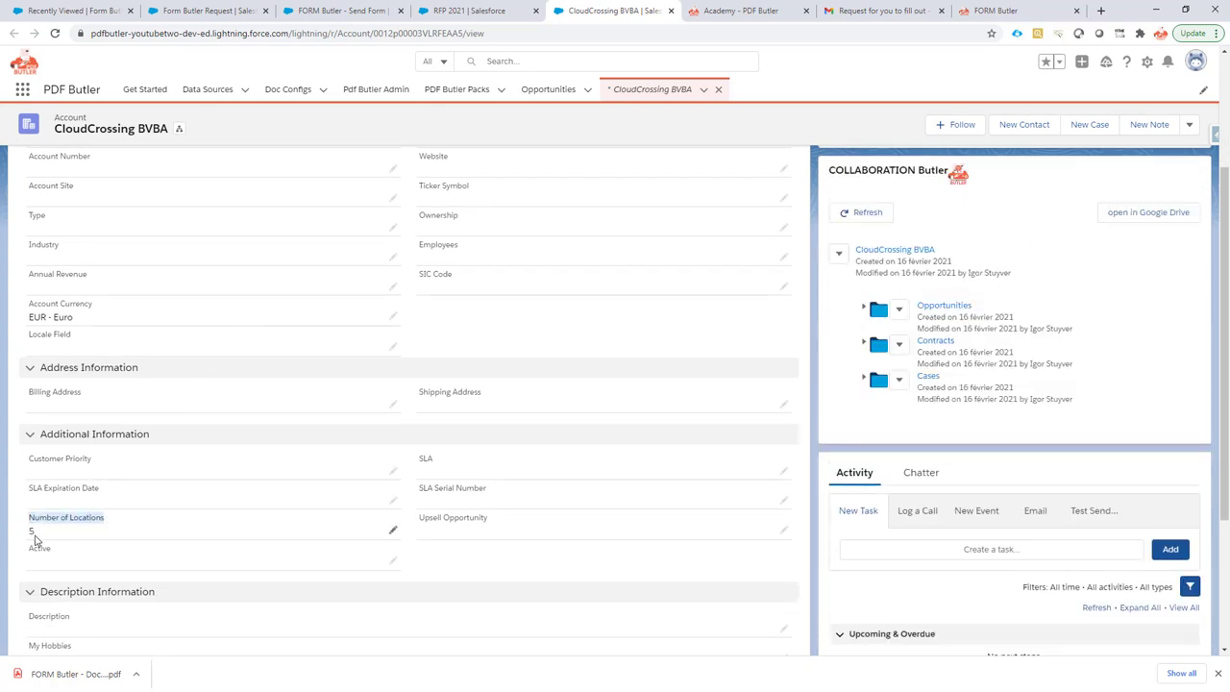
pyautogui.click(475, 12)
# Check Has Discount on the GenWatt Diesel 10kW and 1000kW product lines, then refresh the Form Butler Requests list.
pyautogui.moveTo(875, 338)
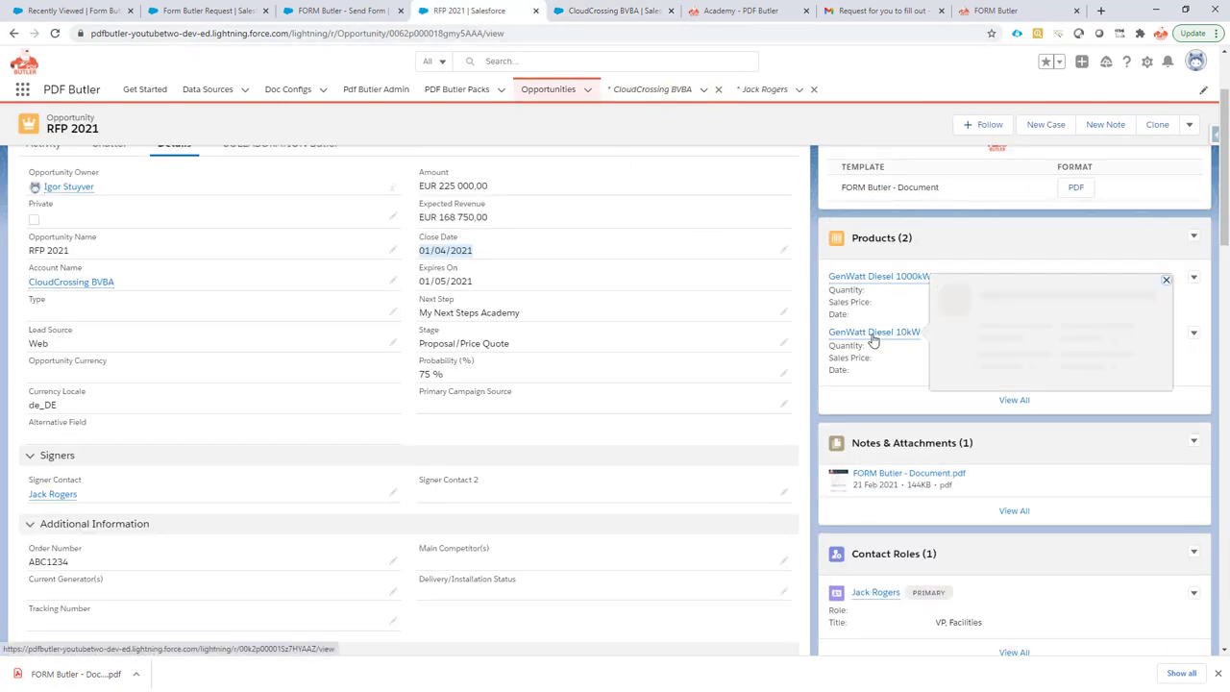
pyautogui.click(886, 333)
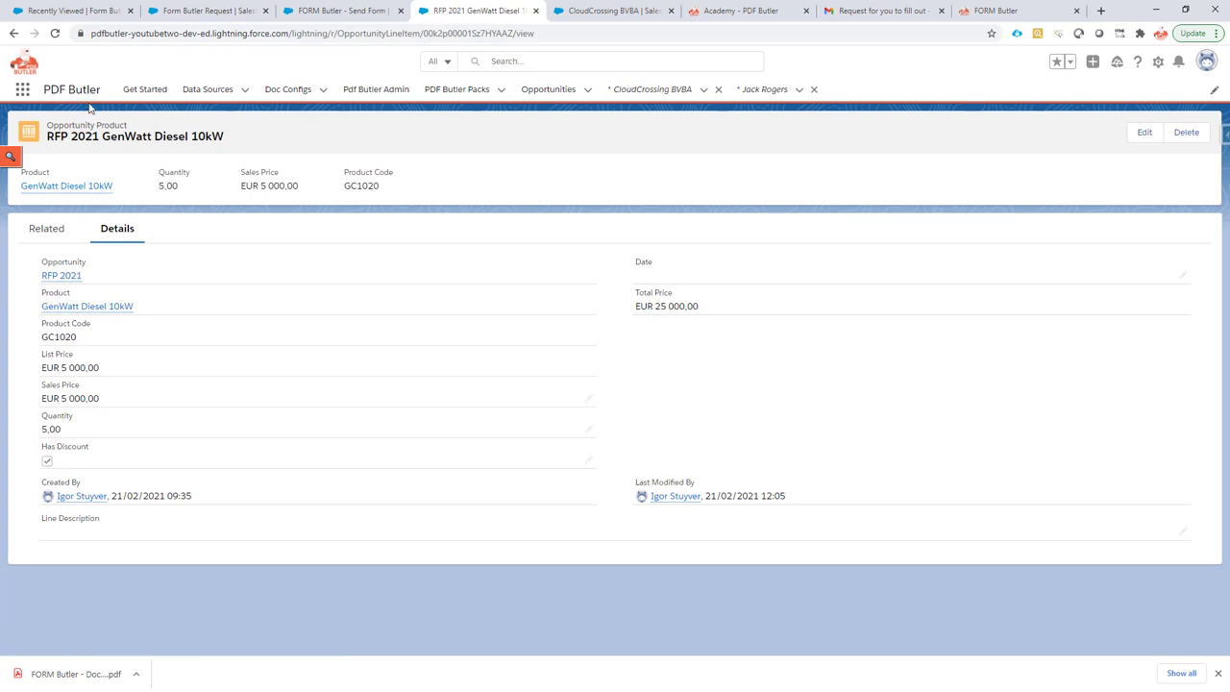
pyautogui.click(13, 36)
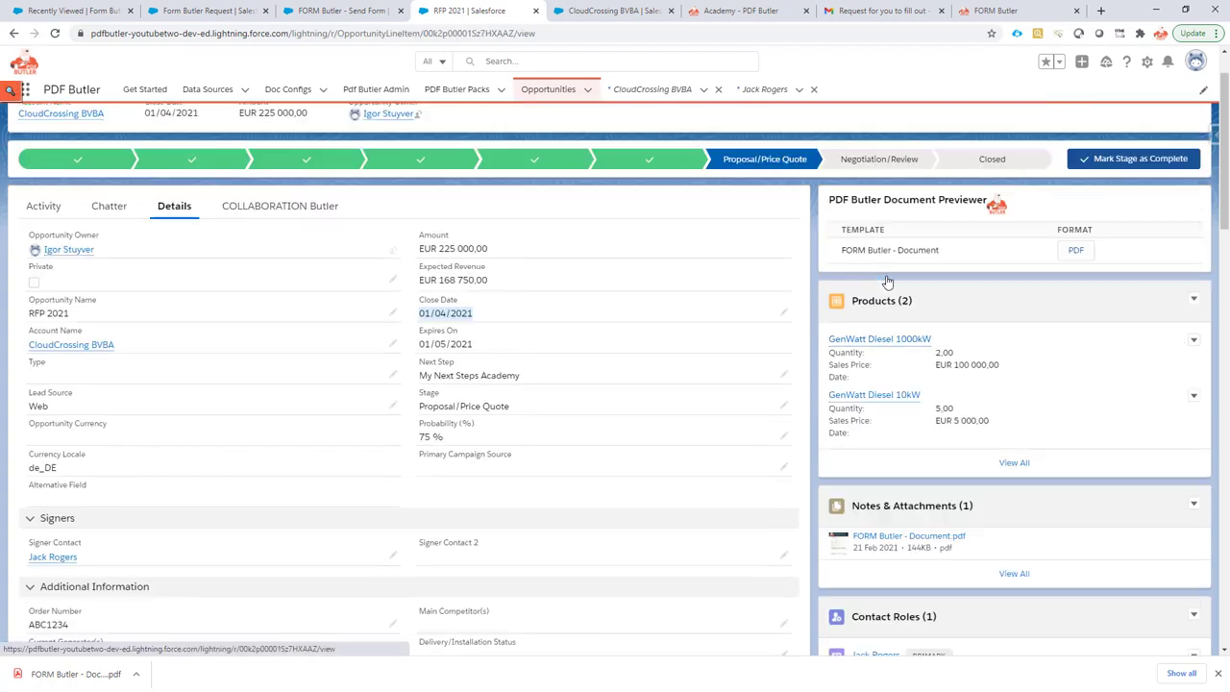
pyautogui.click(884, 277)
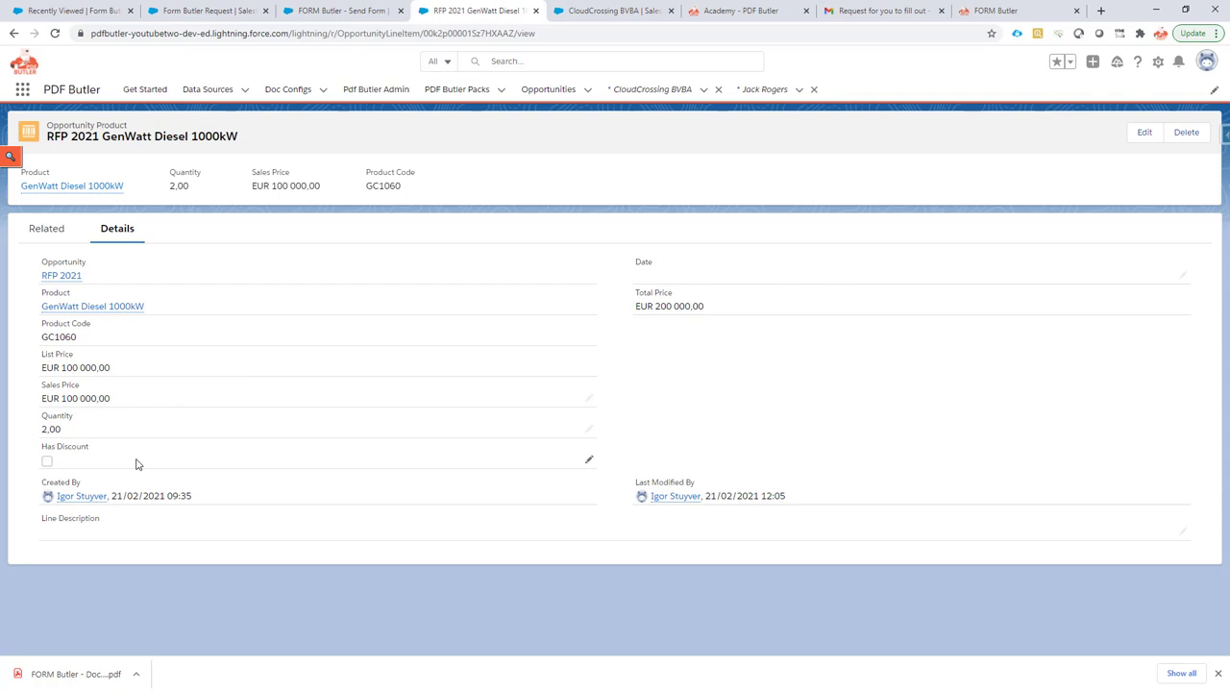
pyautogui.click(38, 17)
pyautogui.click(283, 90)
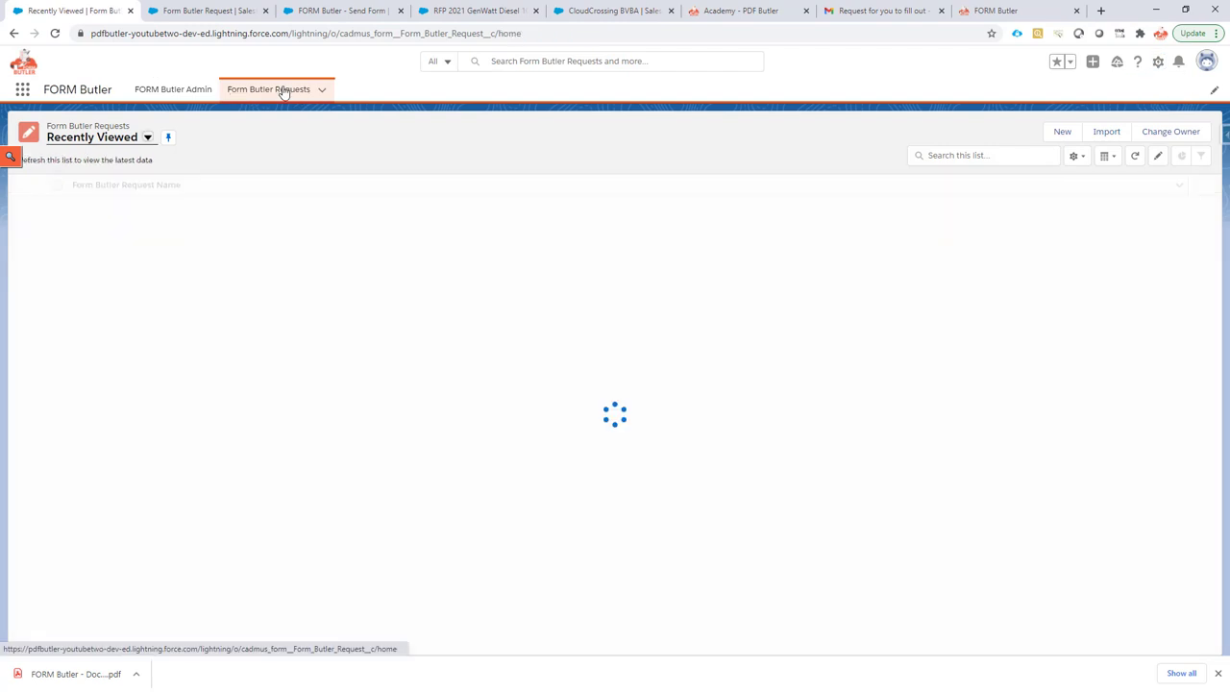
# Switch the Form Butler Requests list view to All and open the submitted request.
pyautogui.click(146, 137)
pyautogui.click(144, 185)
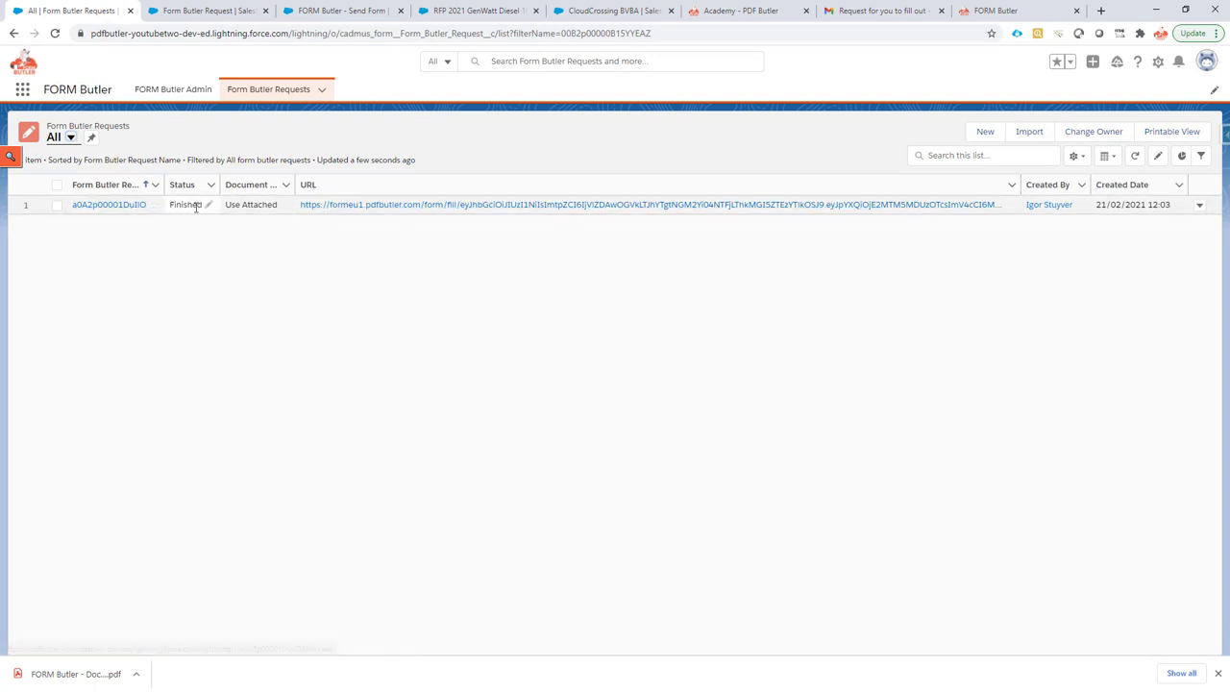
pyautogui.click(90, 205)
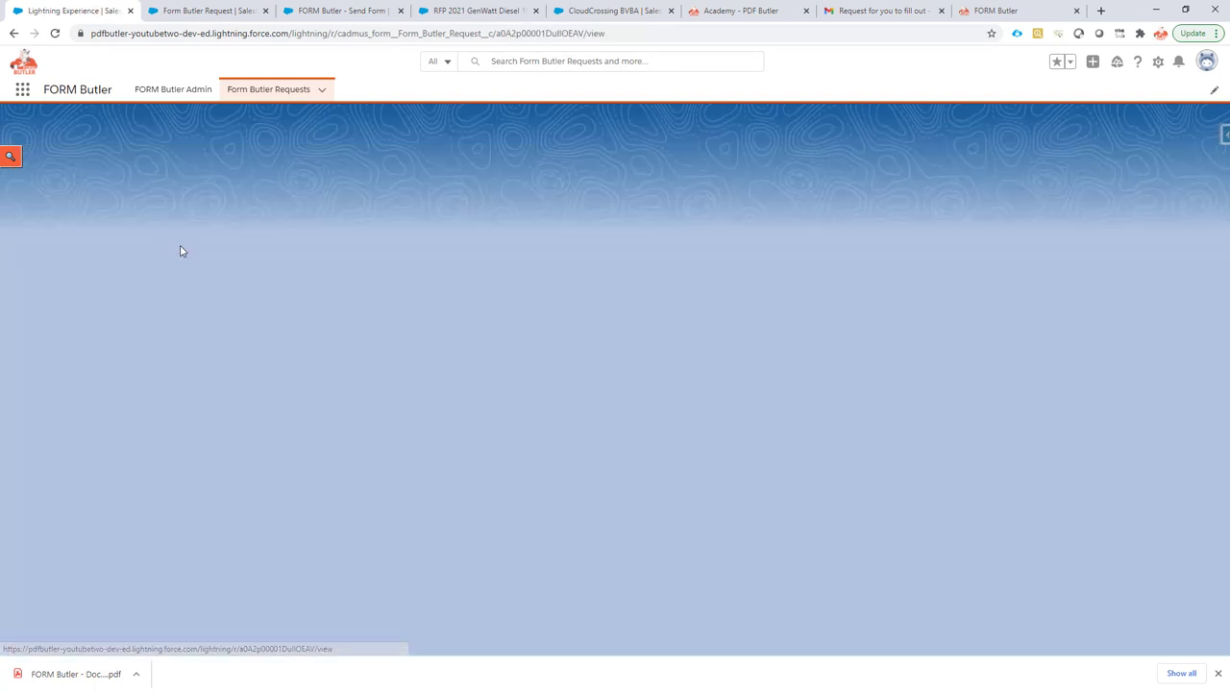
# Confirm the request record shows Status Finished and Document Action Use Attached.
pyautogui.scroll(-1, 131, 310)
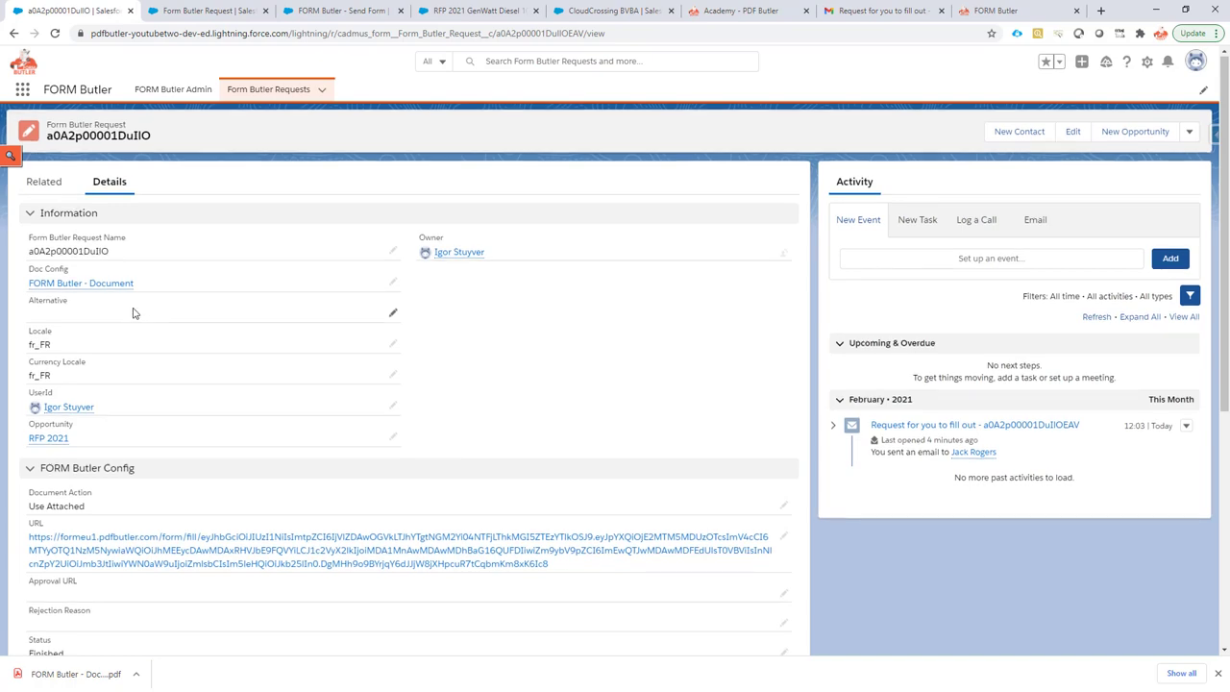
pyautogui.scroll(-2, 45, 278)
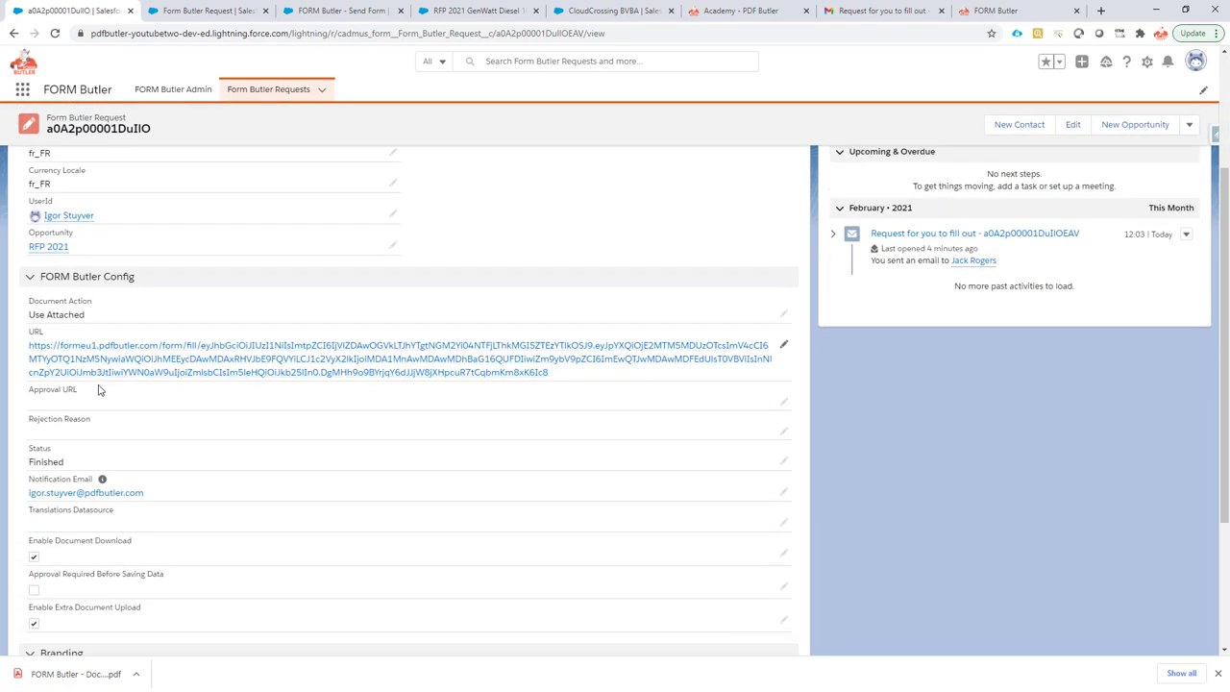
pyautogui.scroll(-3, 166, 438)
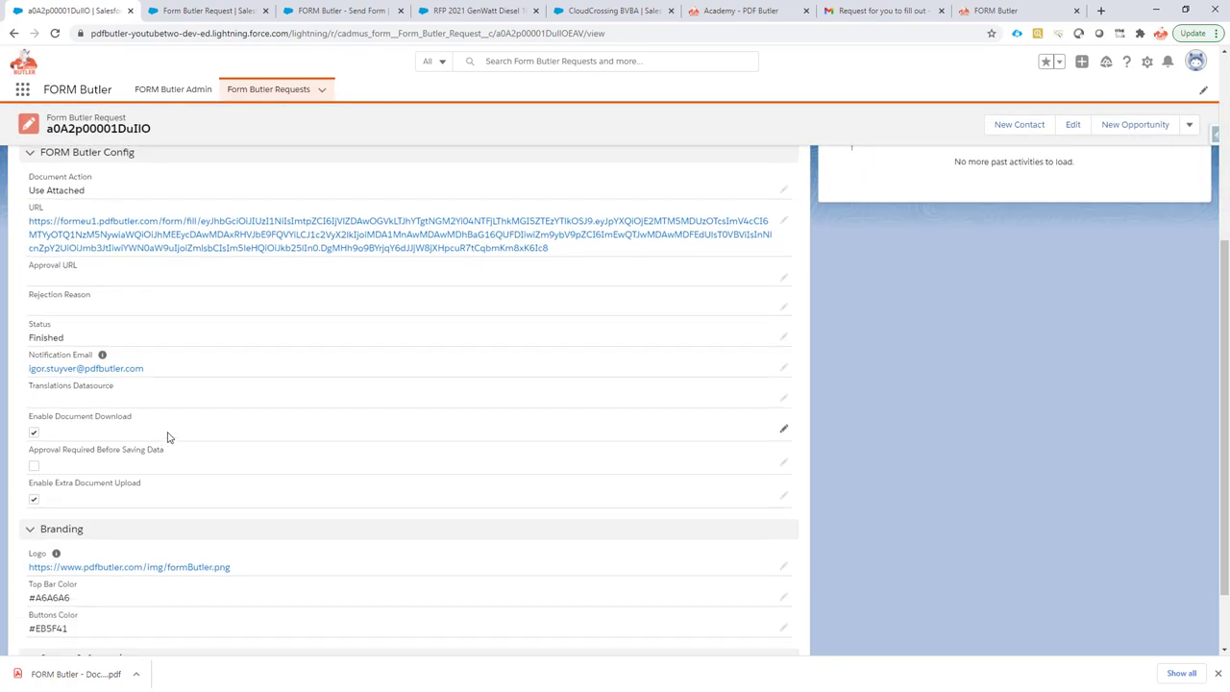
pyautogui.scroll(5, 168, 440)
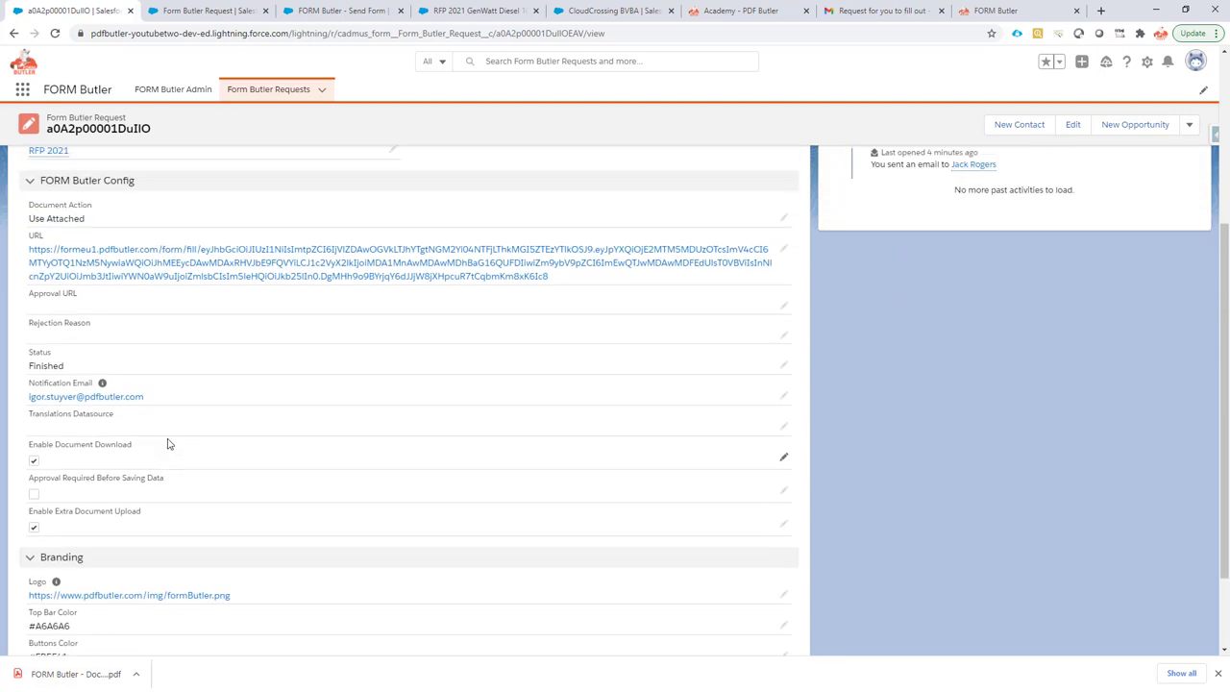
pyautogui.scroll(1, 173, 440)
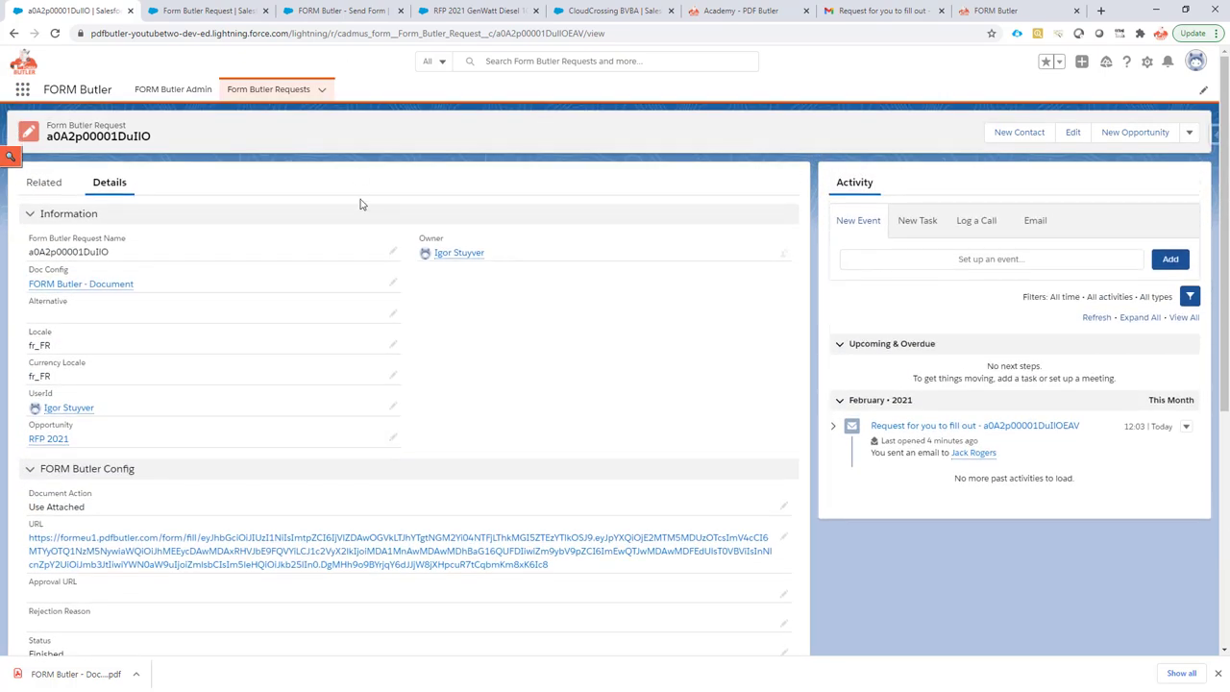